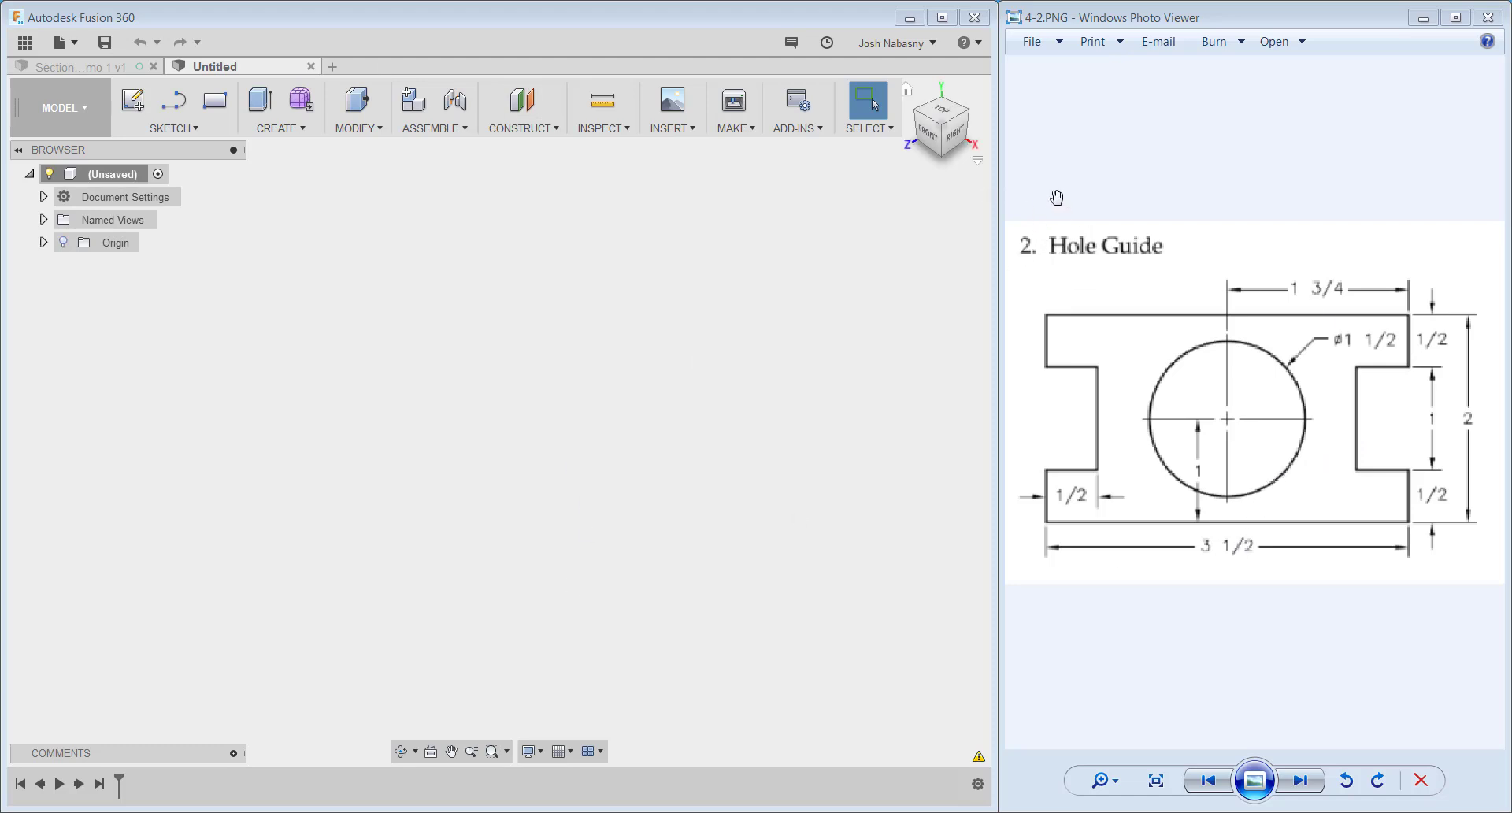
Start a sketch on the front plane and draw the bottom edge from the origin plus the right side with a notch about 0.8 in deep
{"action": "left_click", "coordinate": [143, 106]}
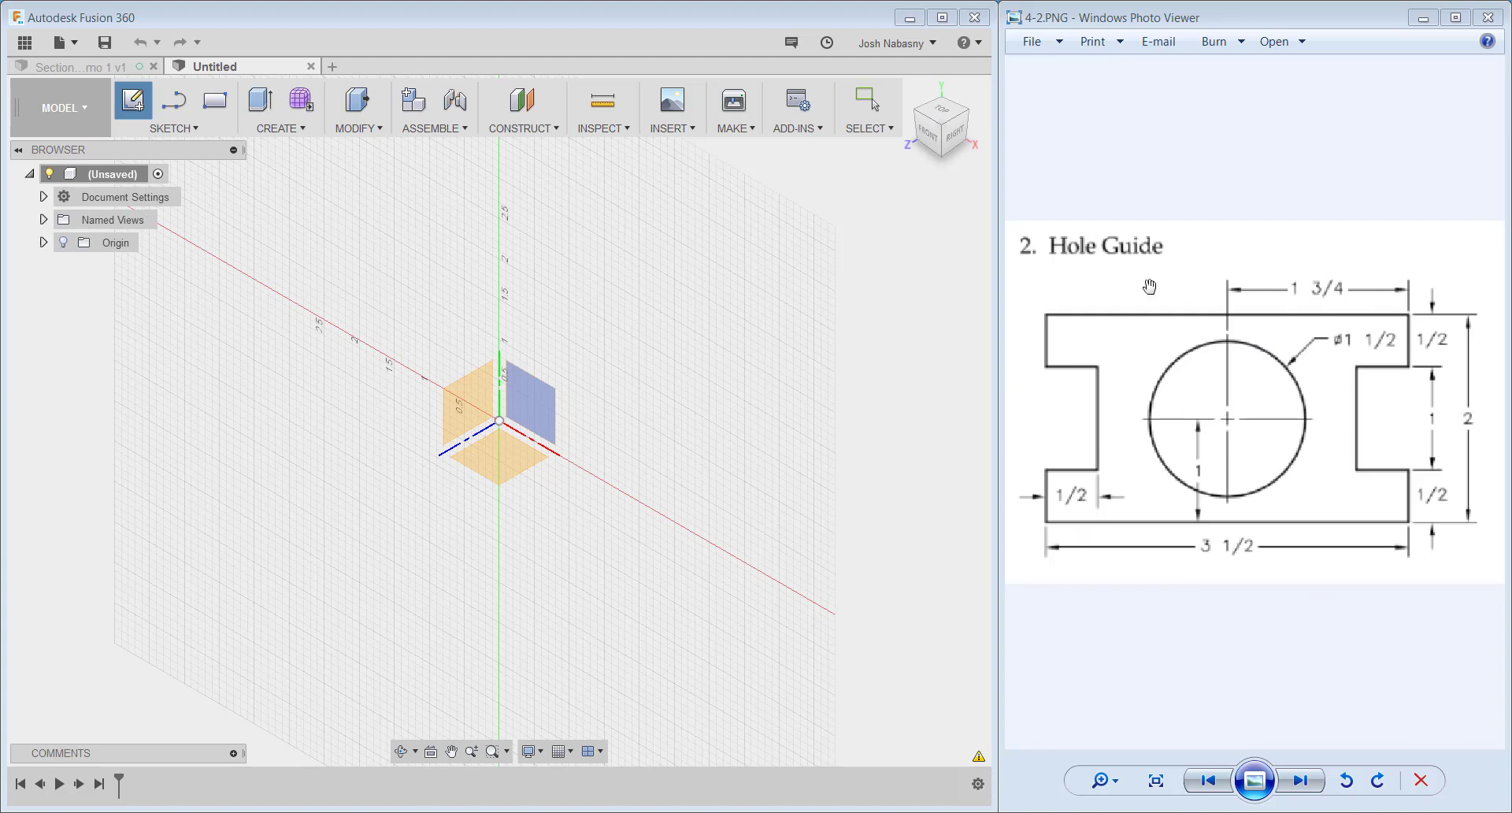
{"action": "left_click", "coordinate": [541, 410]}
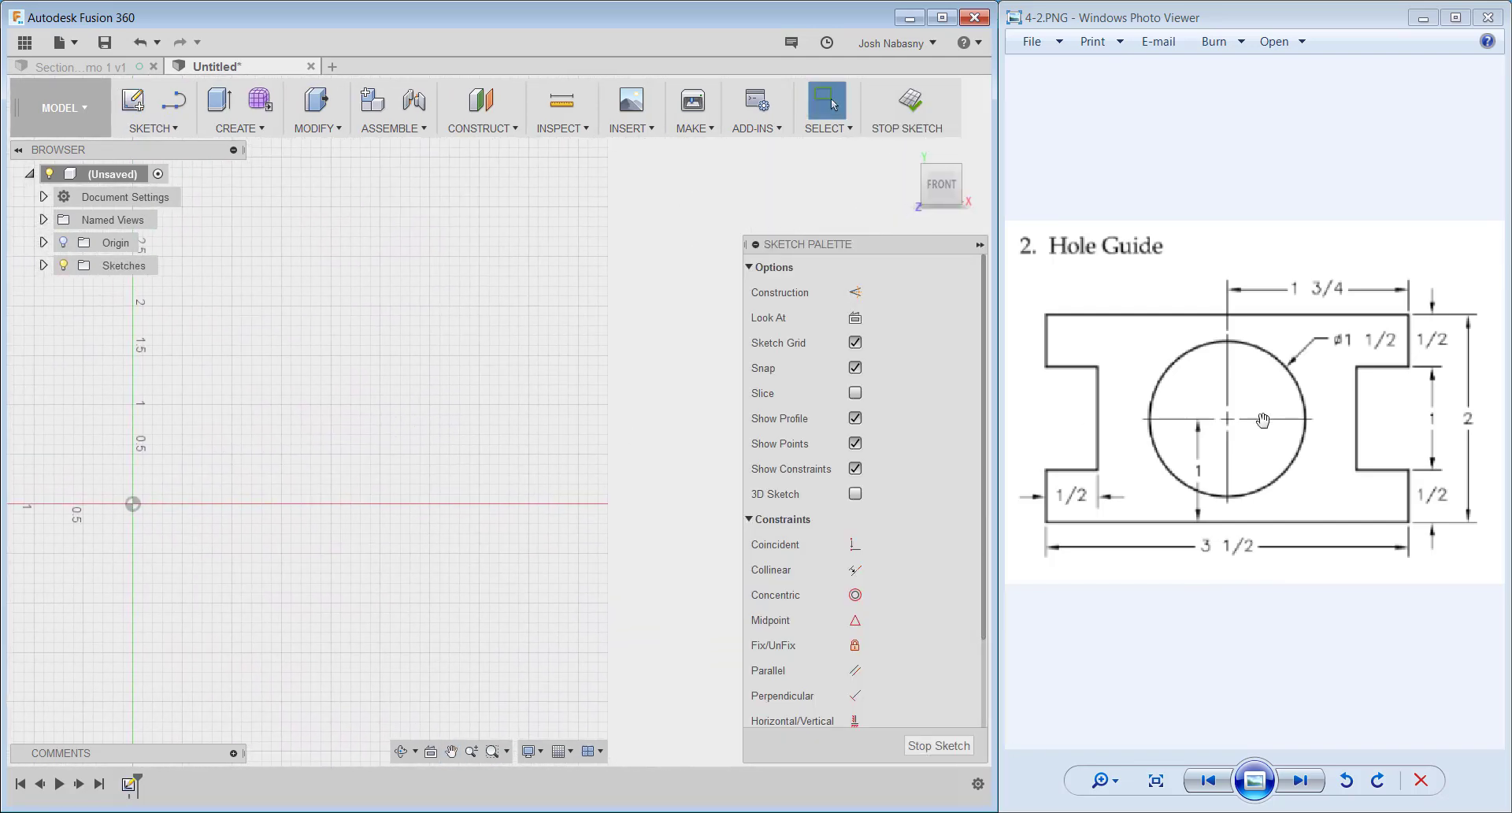
{"action": "left_click", "coordinate": [174, 100]}
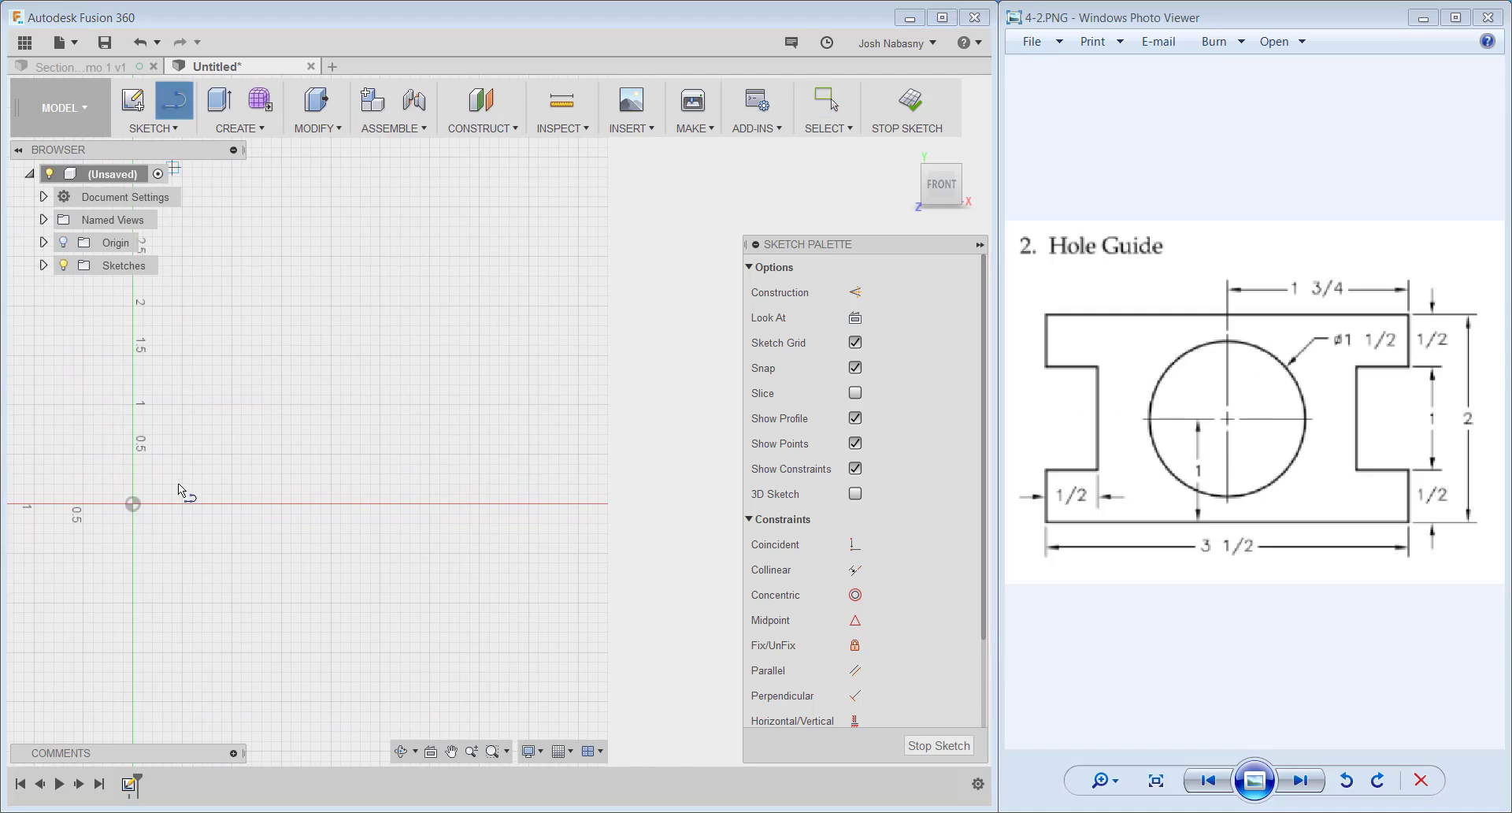
{"action": "left_click", "coordinate": [133, 503]}
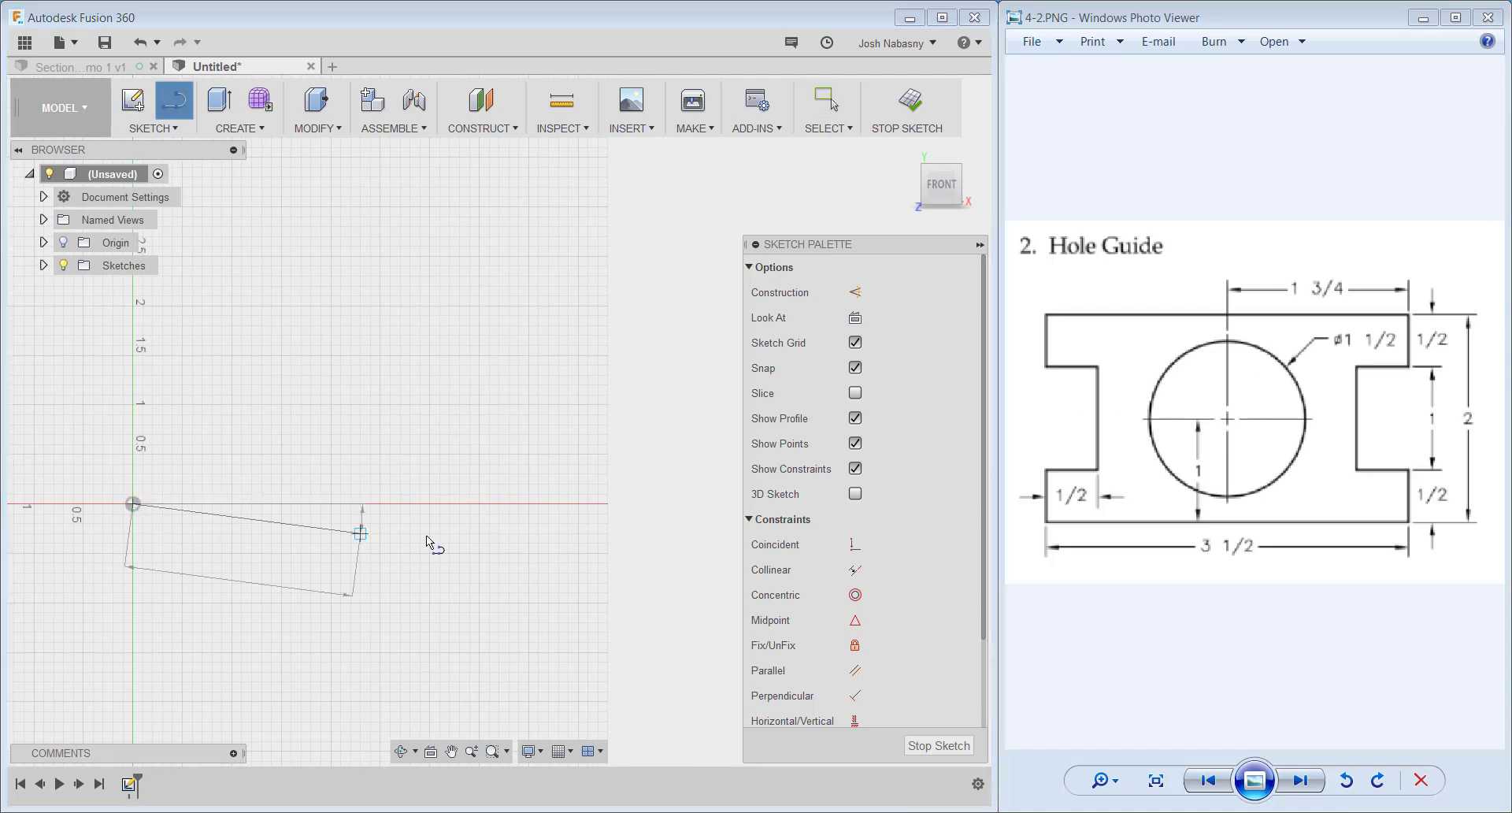
{"action": "left_click", "coordinate": [549, 503]}
{"action": "left_click", "coordinate": [549, 434]}
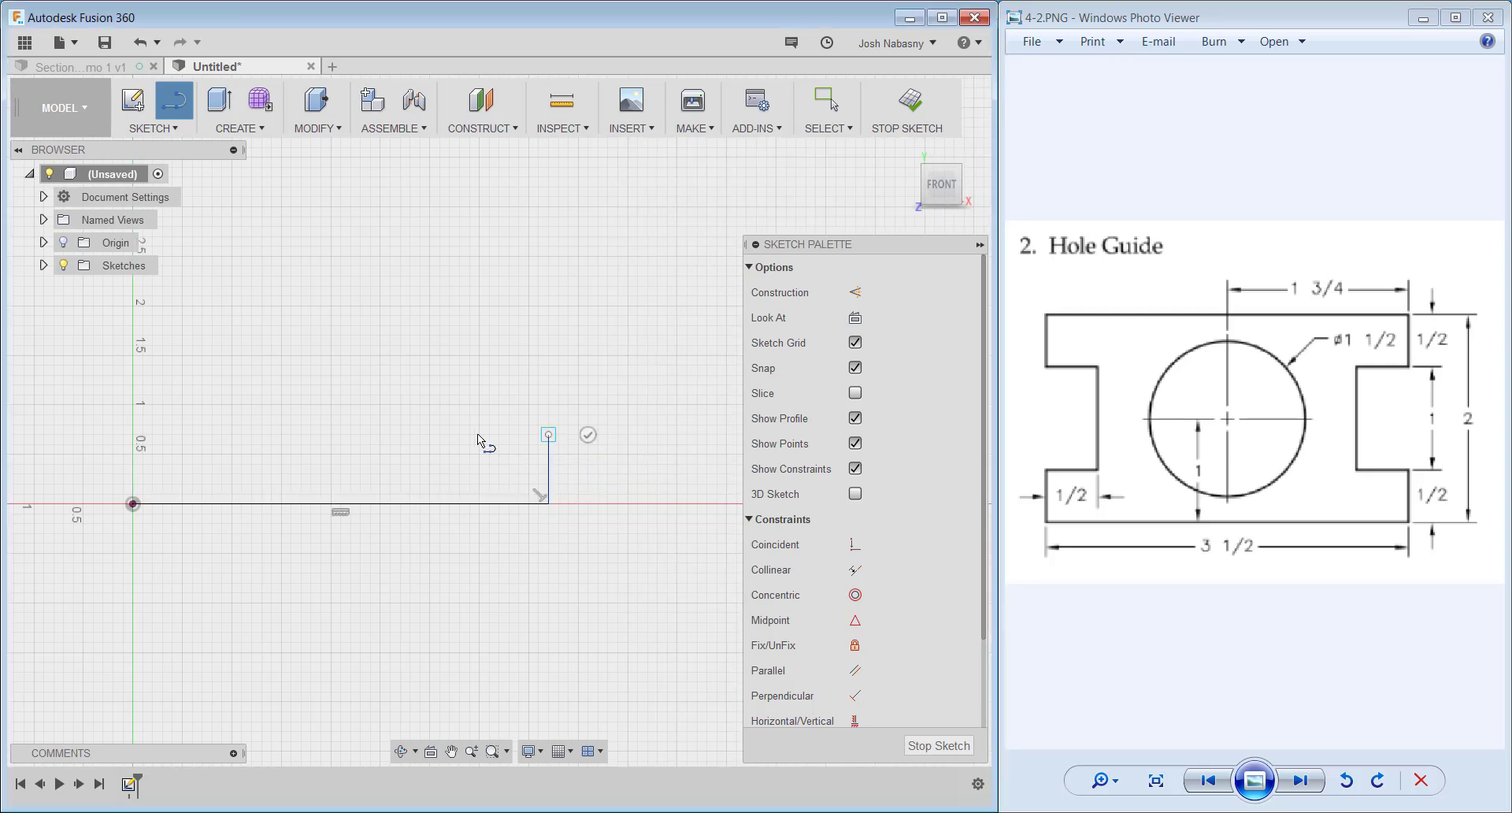
{"action": "left_click", "coordinate": [469, 434]}
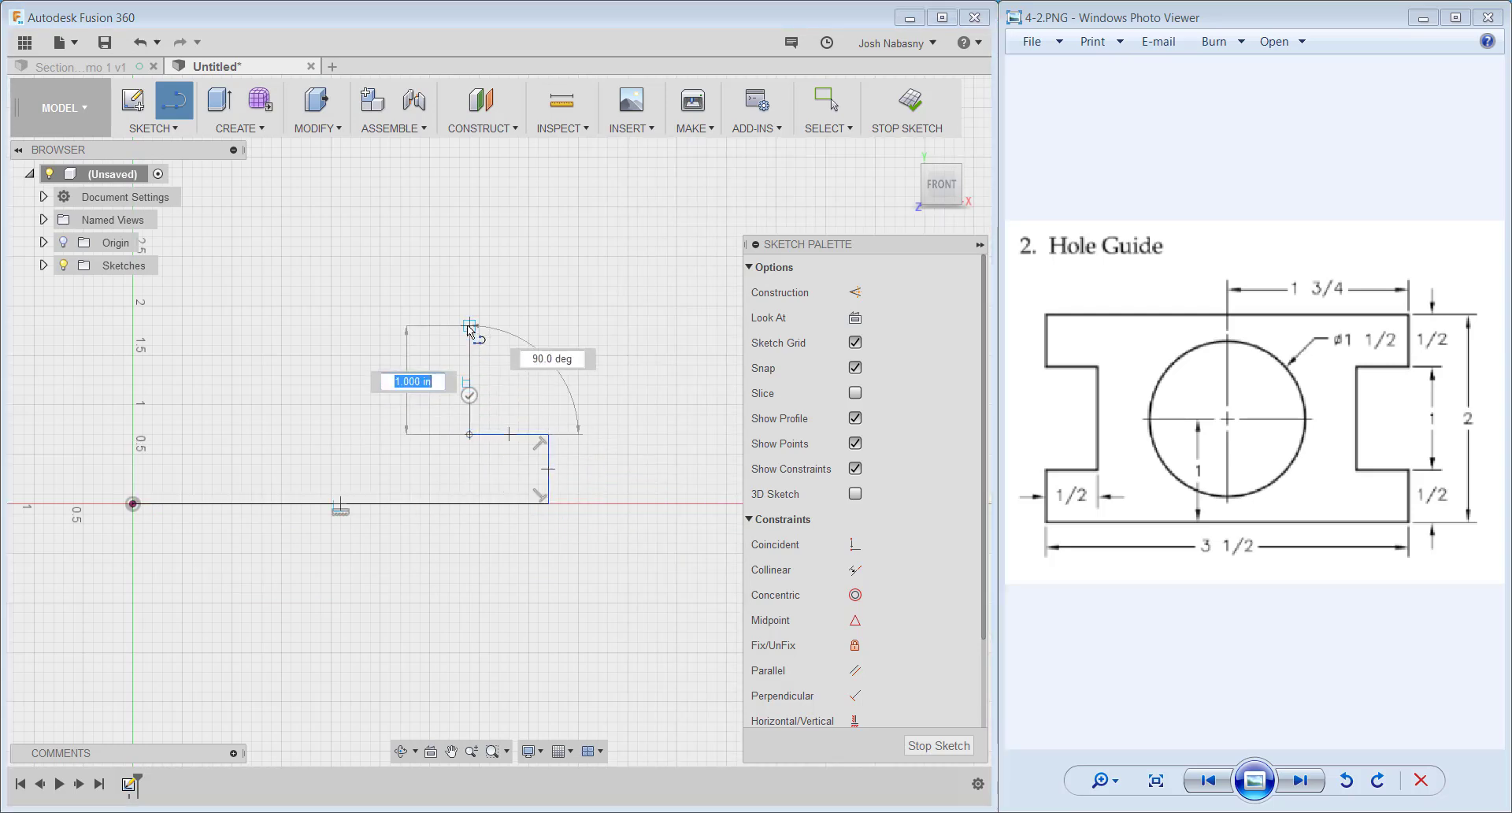
{"action": "left_click", "coordinate": [469, 324]}
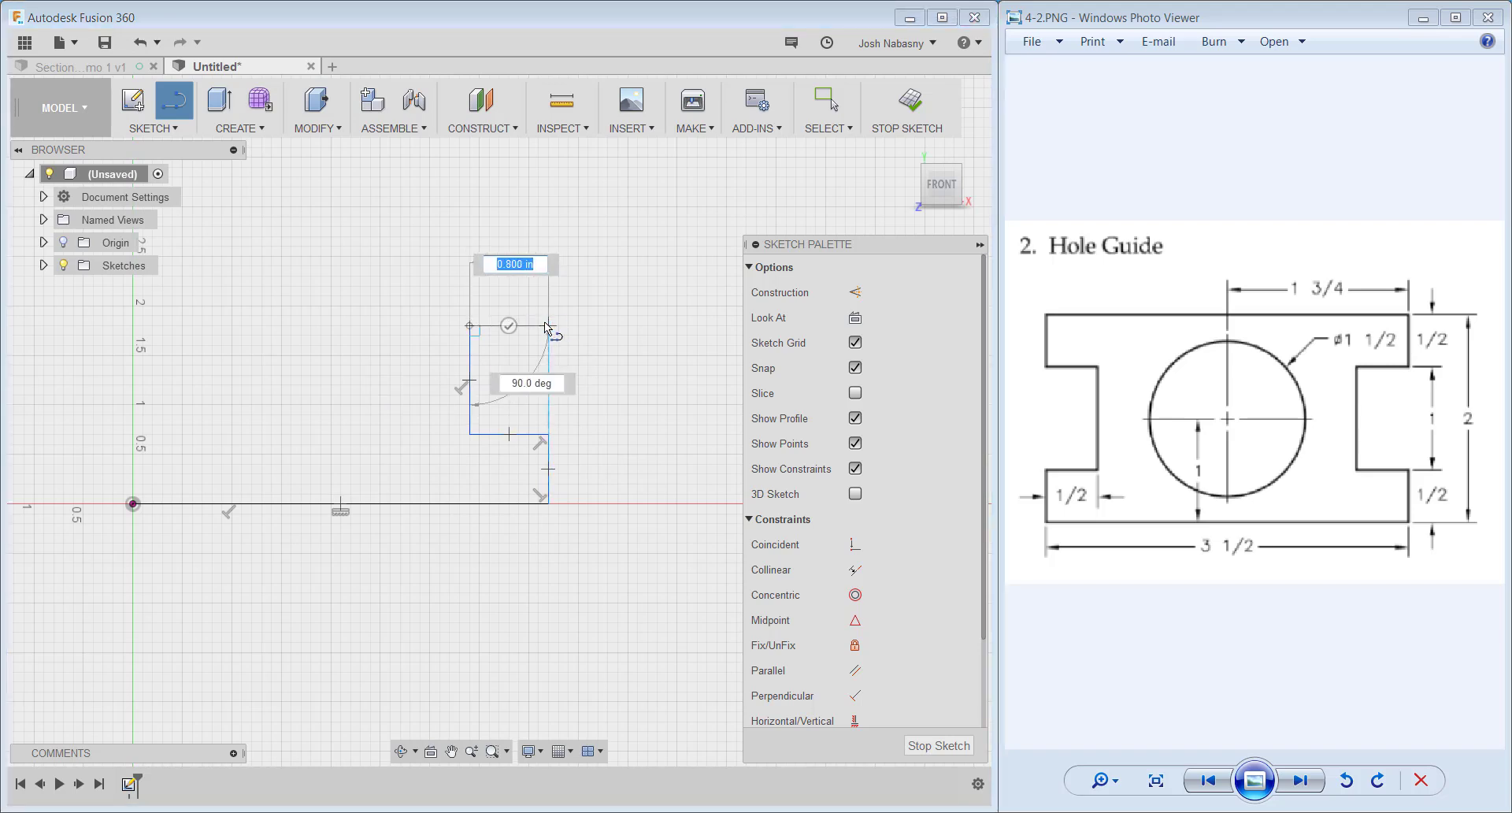
{"action": "left_click", "coordinate": [549, 324]}
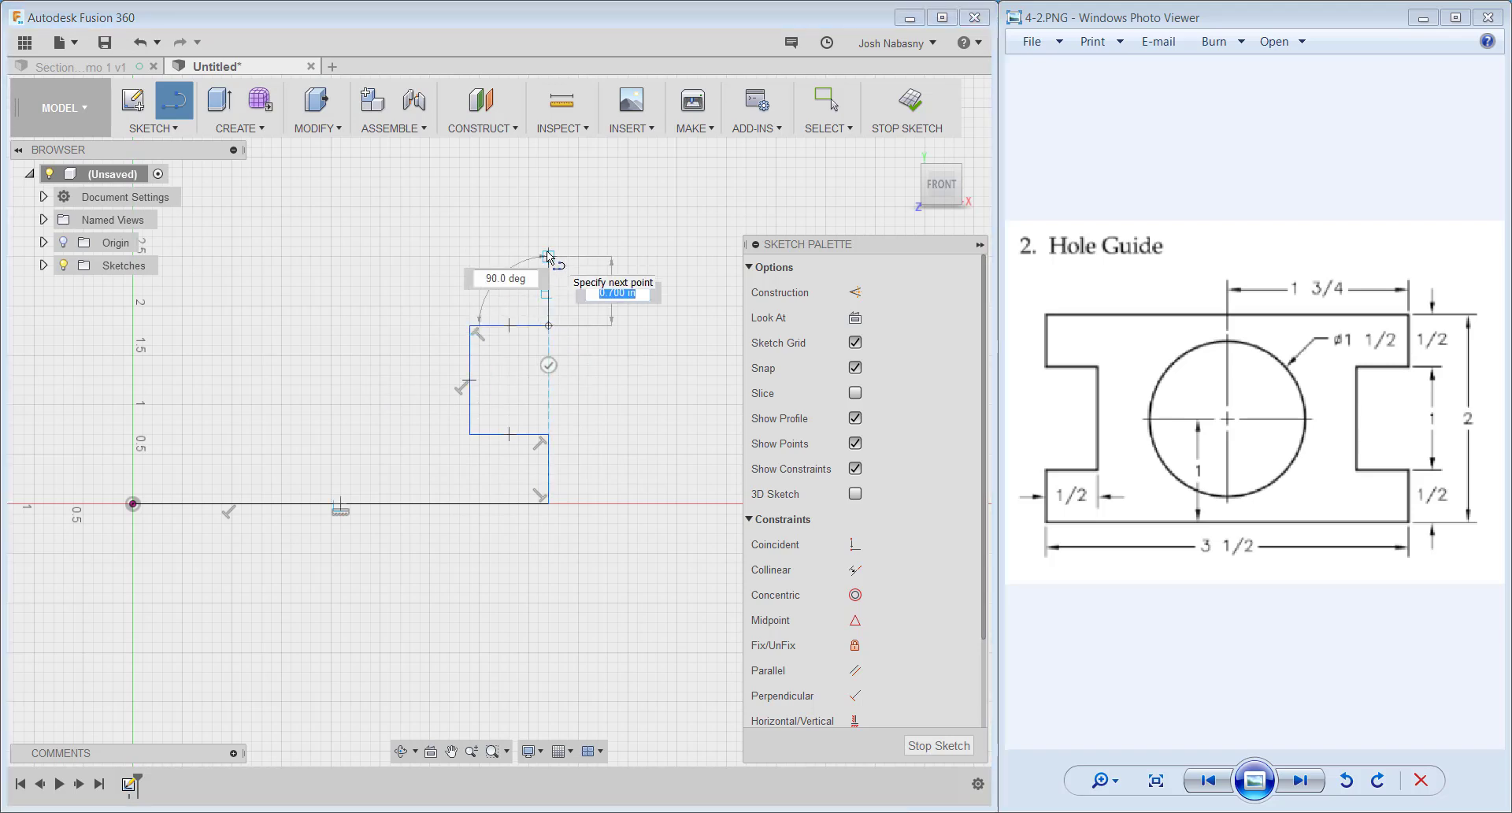
{"action": "left_click", "coordinate": [549, 256]}
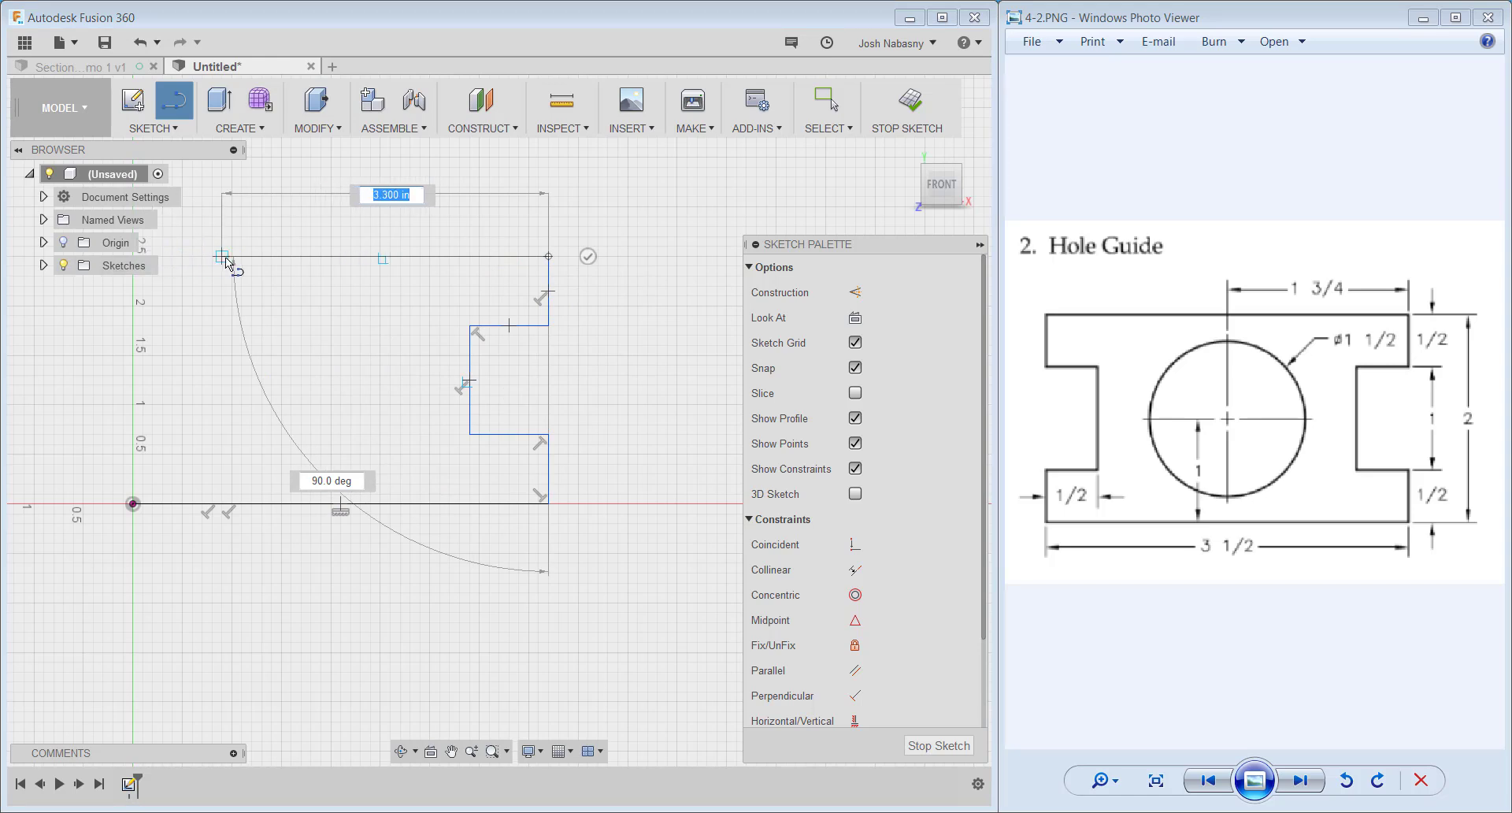
Draw the top edge and the left side with a notch about 1 in deep and 1.1 in tall, closing the outline at the origin
{"action": "middle_click_drag", "start_coordinate": [236, 257], "coordinate": [315, 263]}
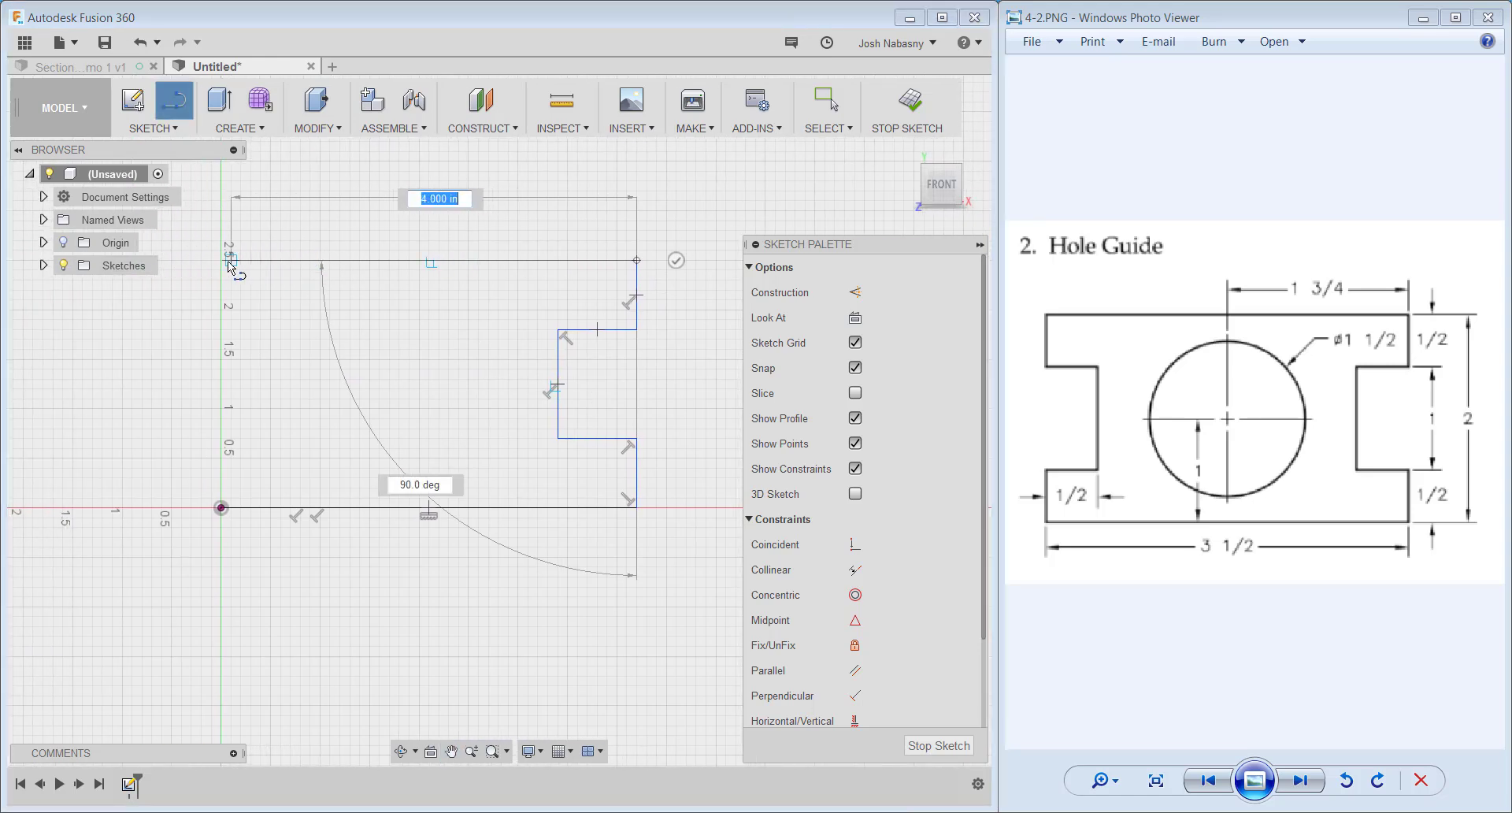
{"action": "left_click", "coordinate": [225, 263]}
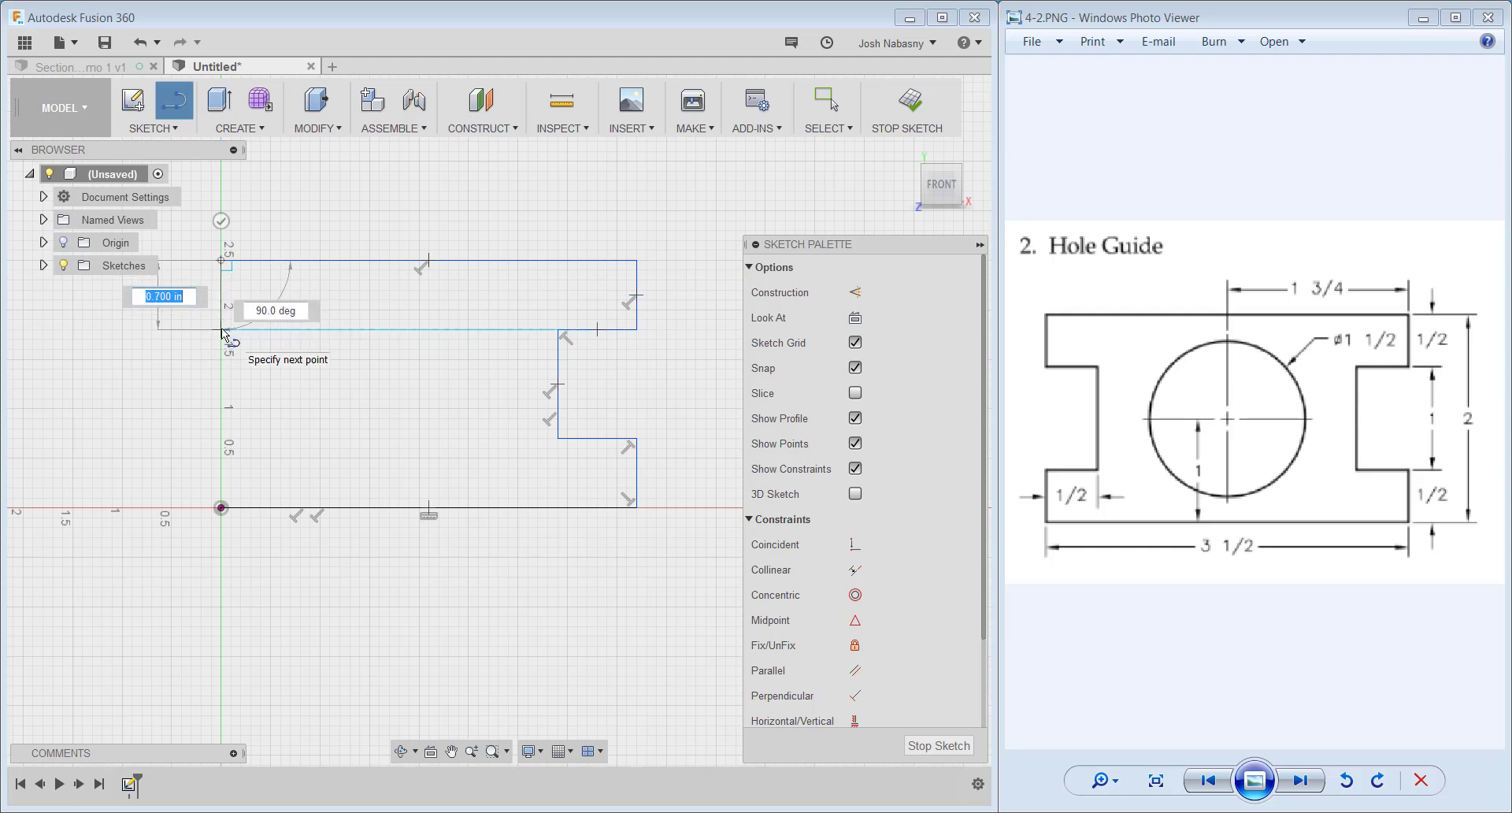
{"action": "left_click", "coordinate": [223, 332]}
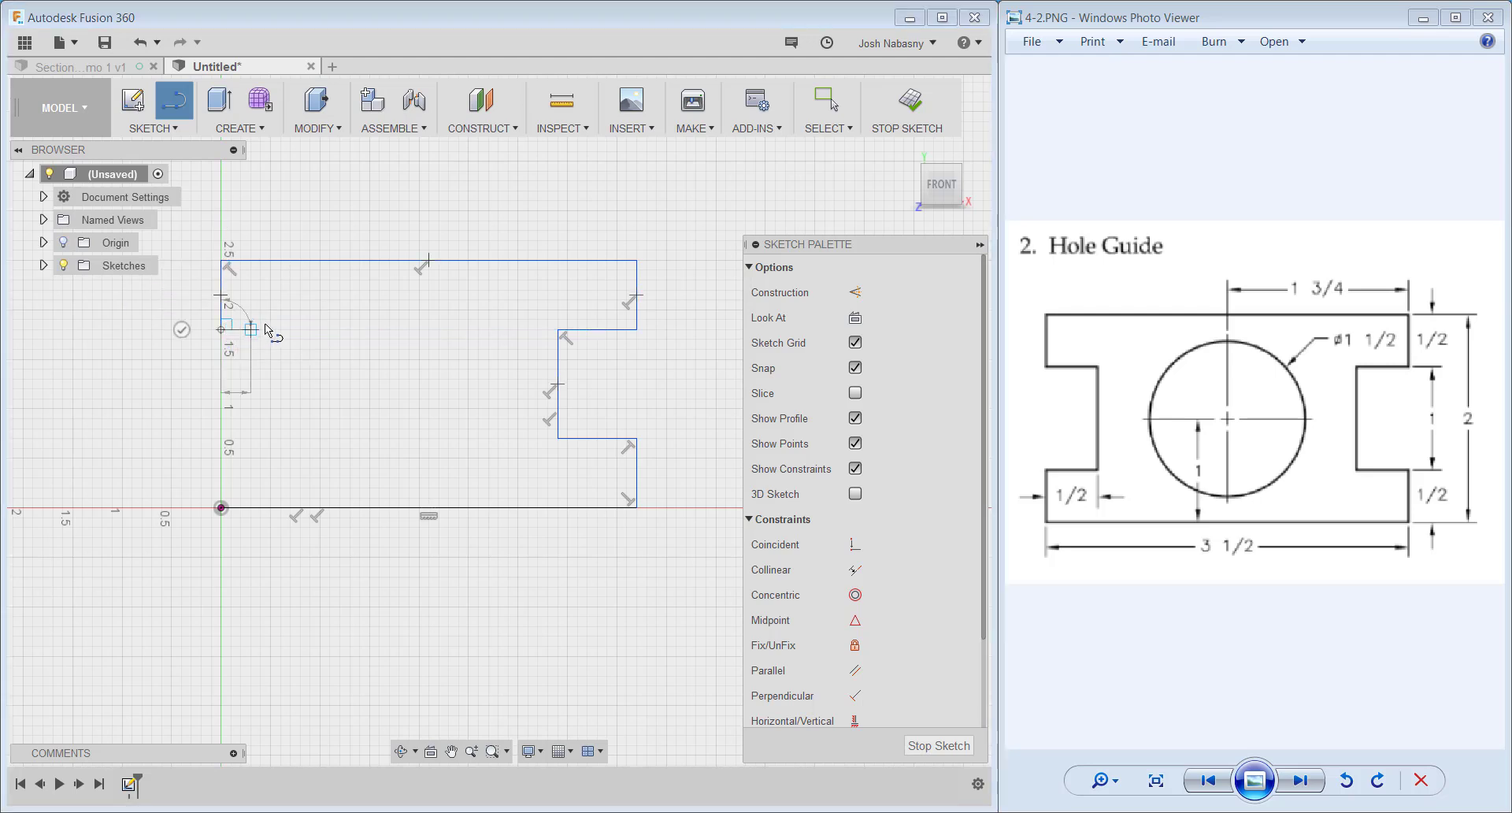
{"action": "left_click", "coordinate": [320, 330]}
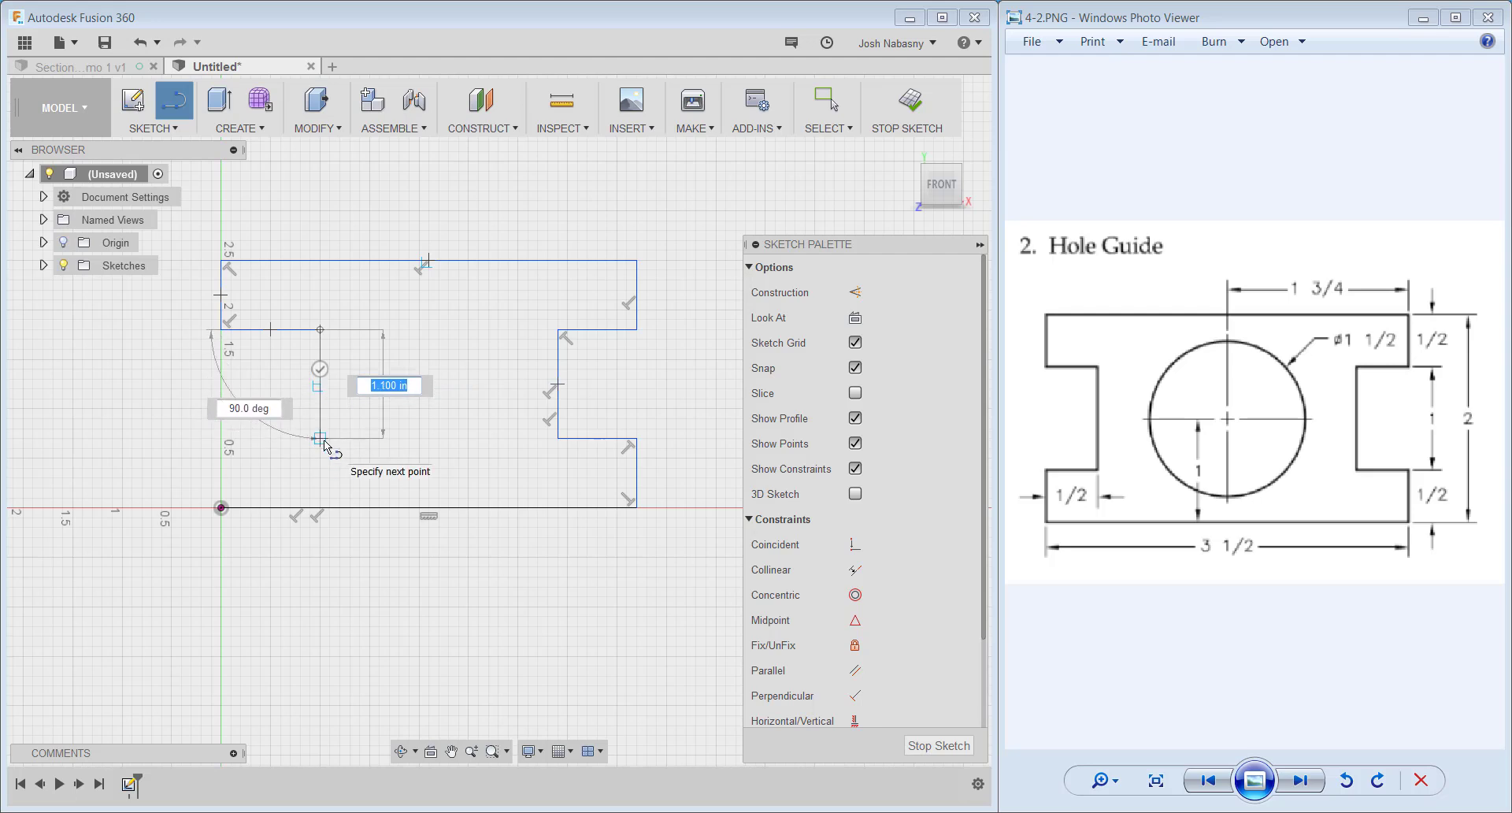
{"action": "left_click", "coordinate": [323, 442]}
{"action": "left_click", "coordinate": [225, 447]}
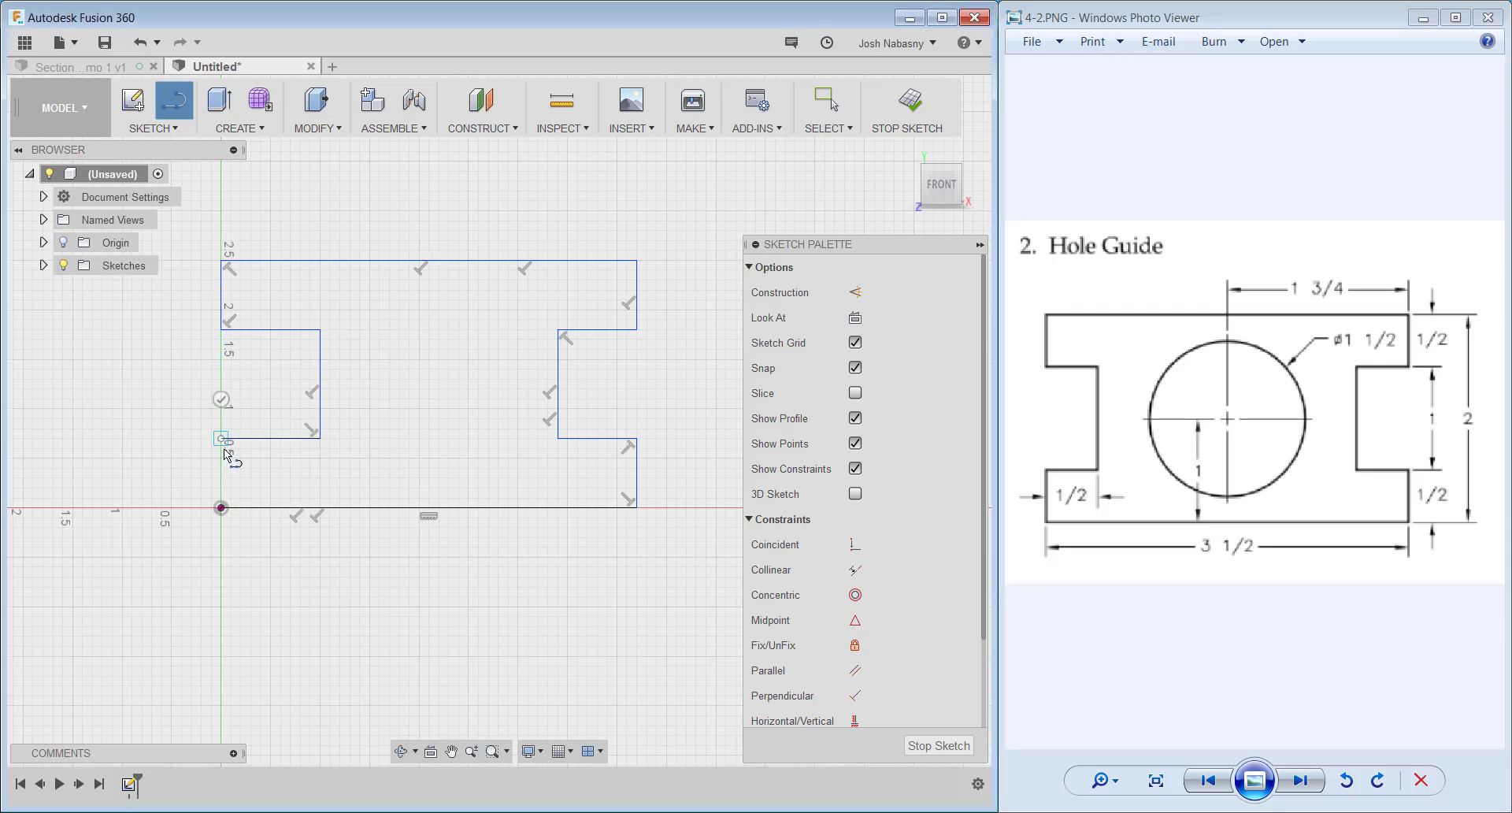
{"action": "left_click", "coordinate": [222, 507]}
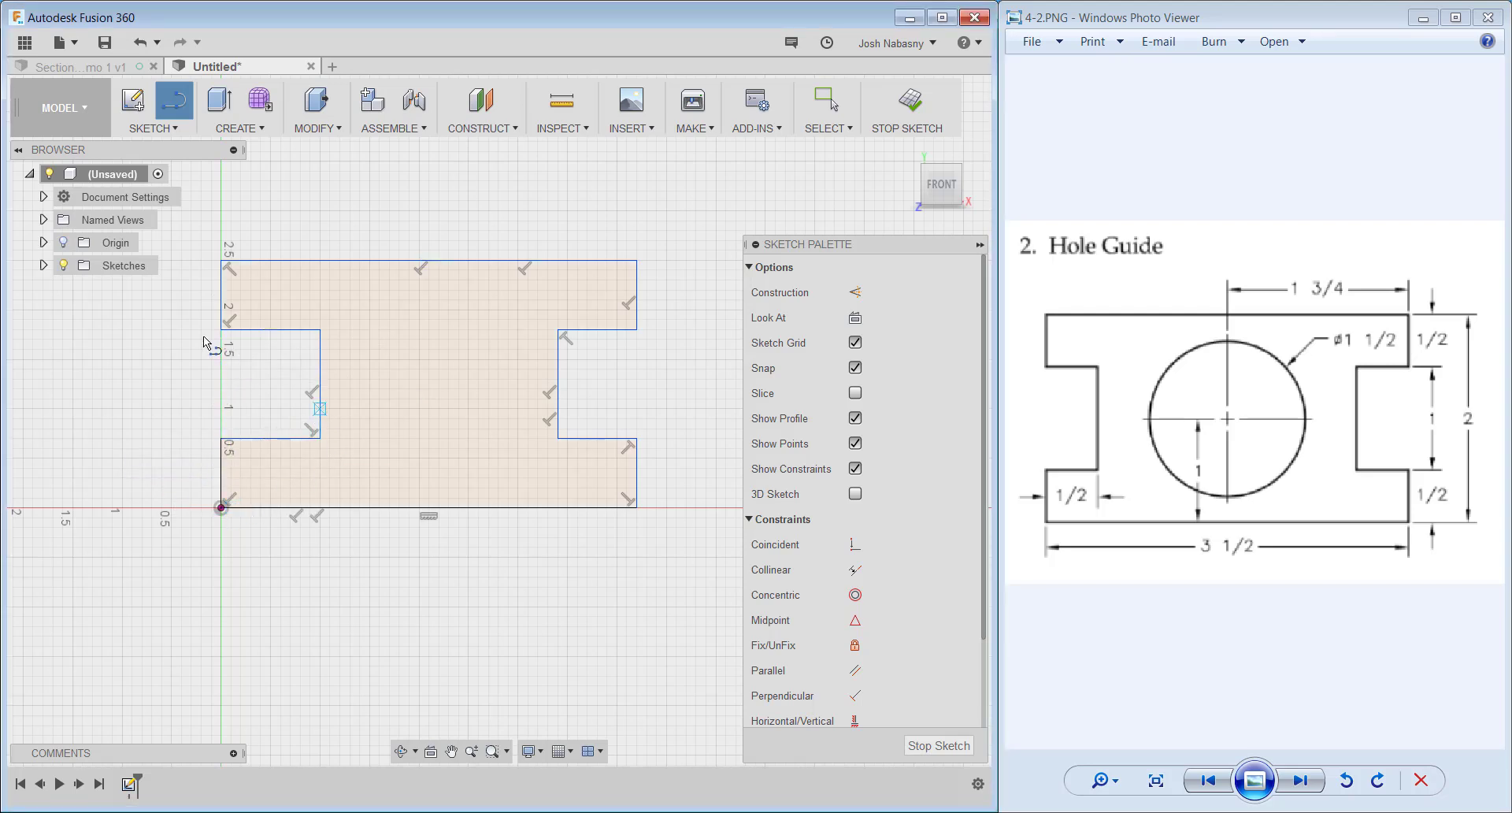
{"action": "key", "text": "Escape"}
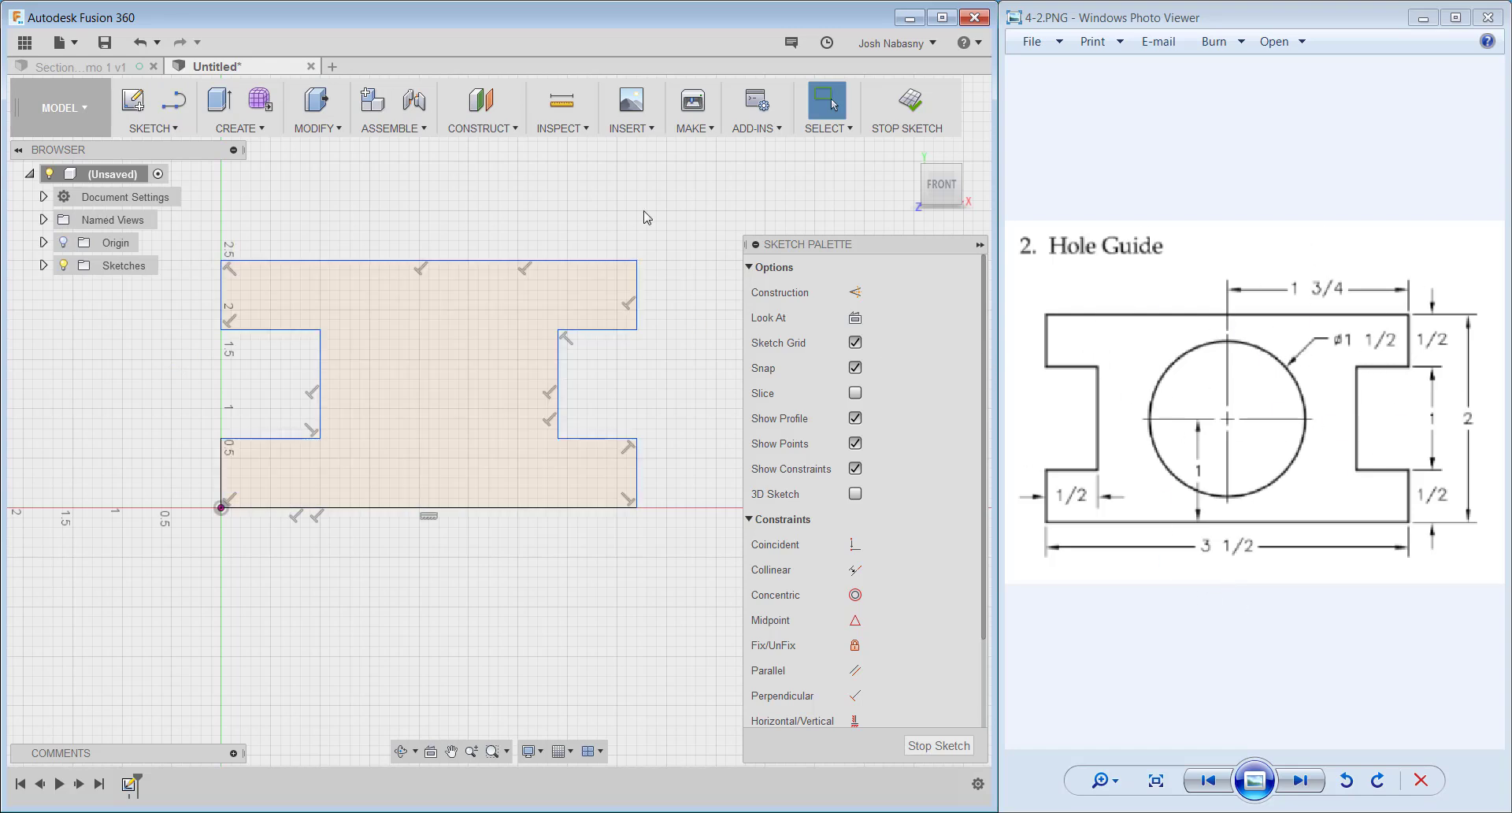
Dimension the lower-left vertical edge at 0.5 in and the left notch's lower horizontal edge at 0.5 in
{"action": "scroll", "coordinate": [841, 687], "scroll_direction": "down", "scroll_amount": 3}
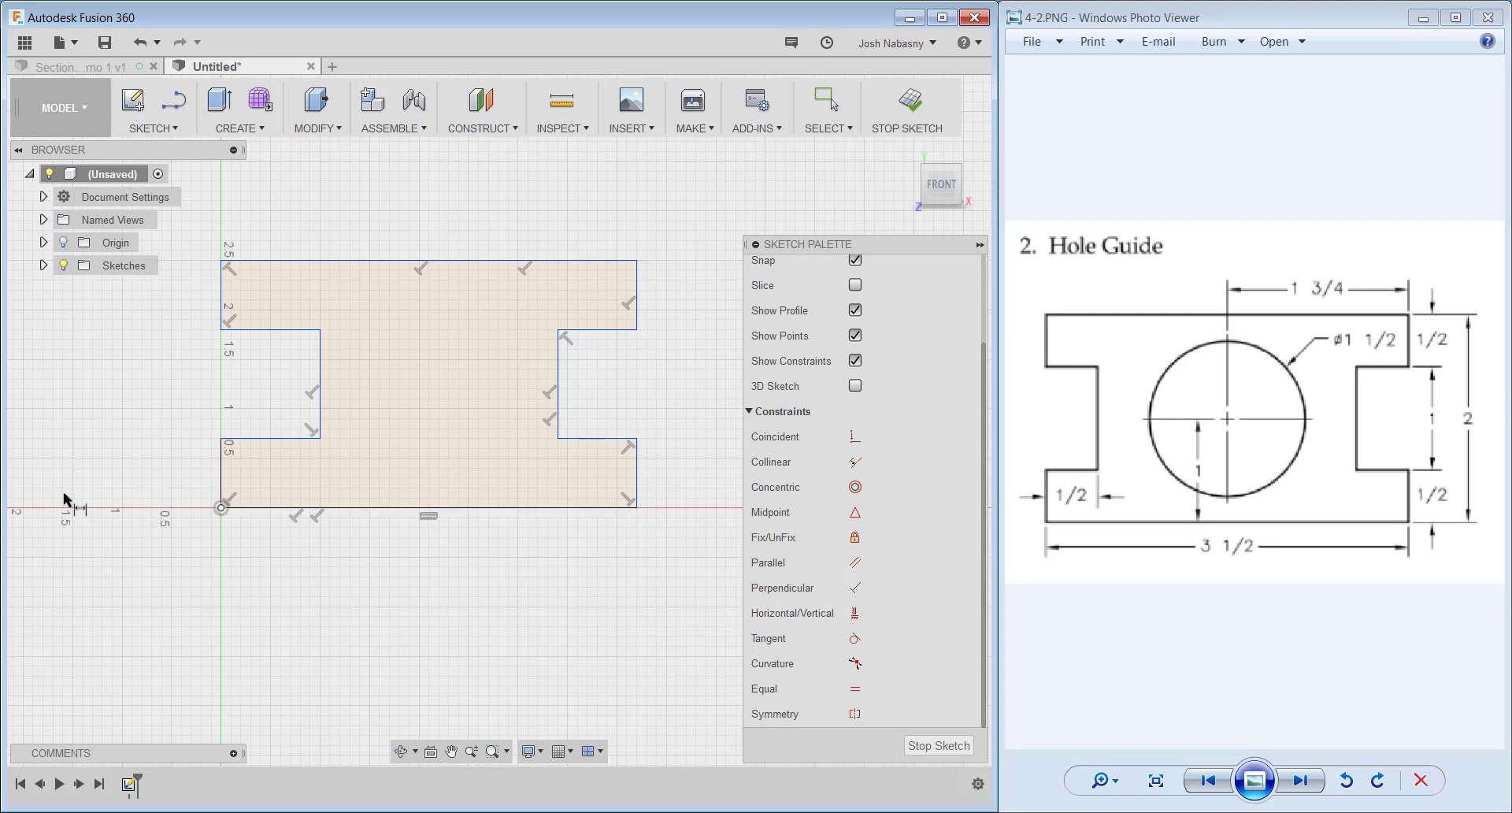
{"action": "left_click", "coordinate": [185, 471]}
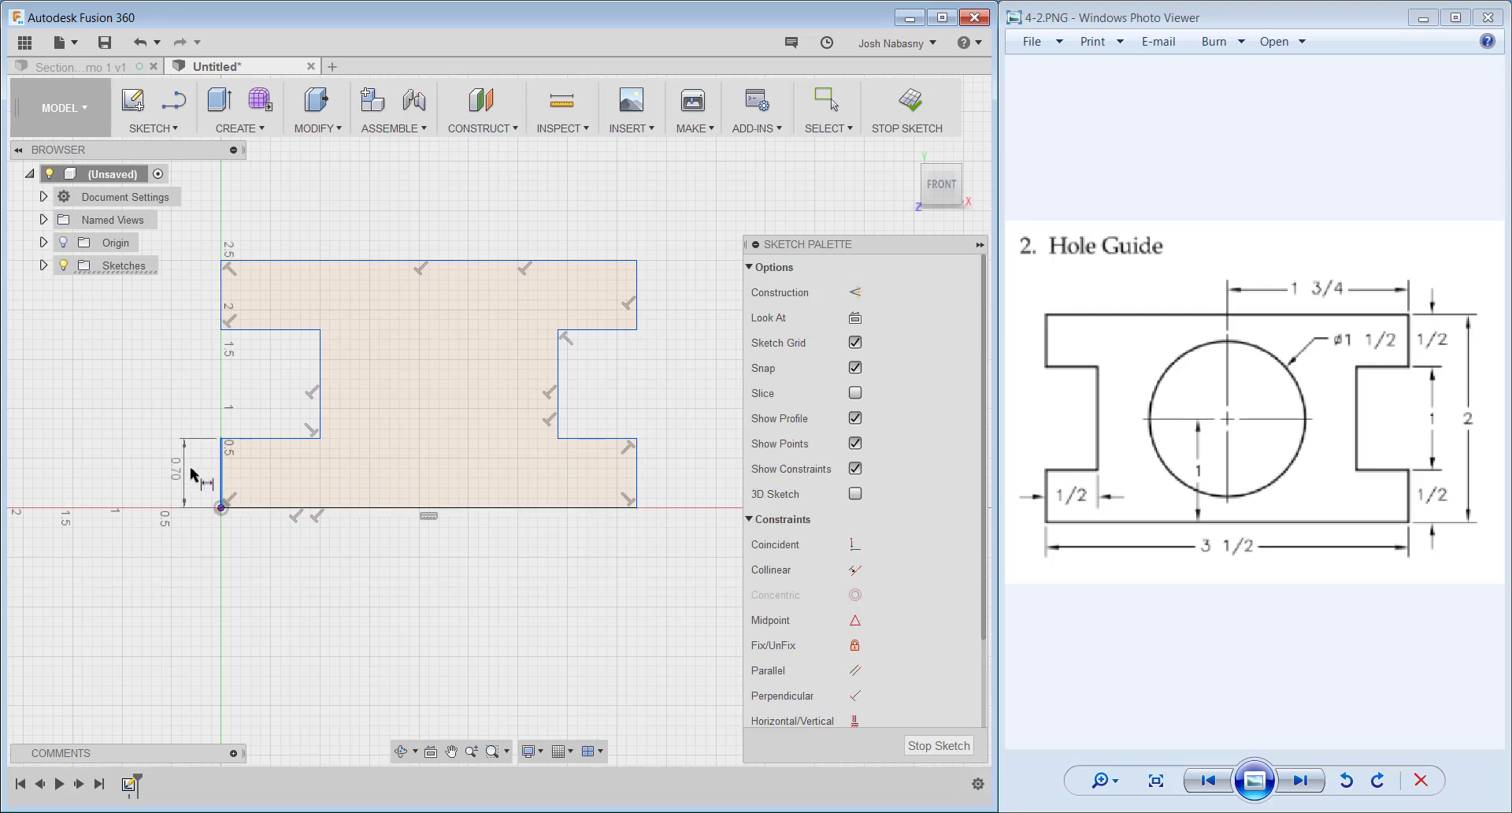
{"action": "left_click", "coordinate": [191, 470]}
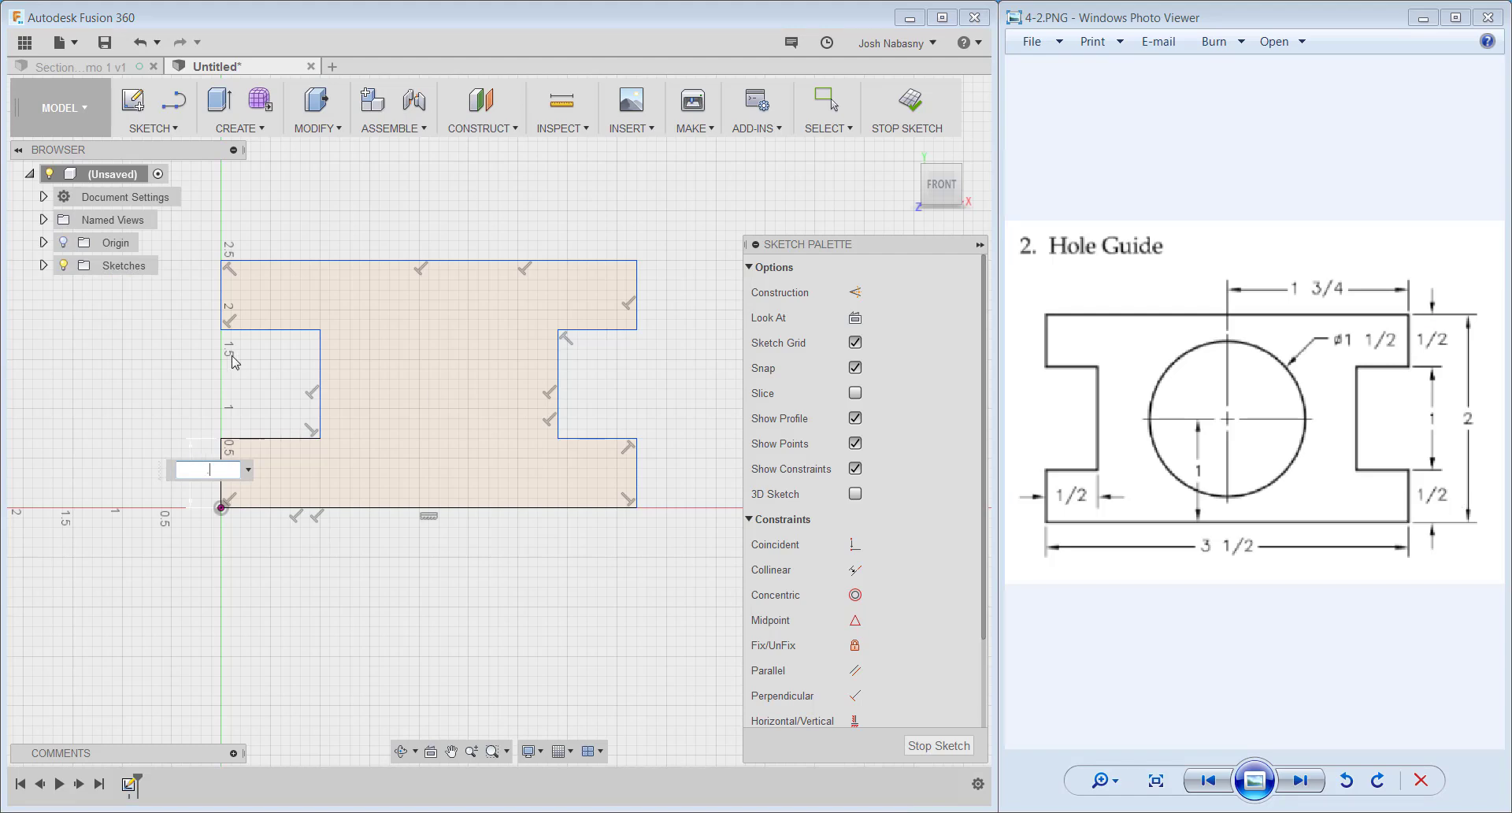
{"action": "key", "text": "Return"}
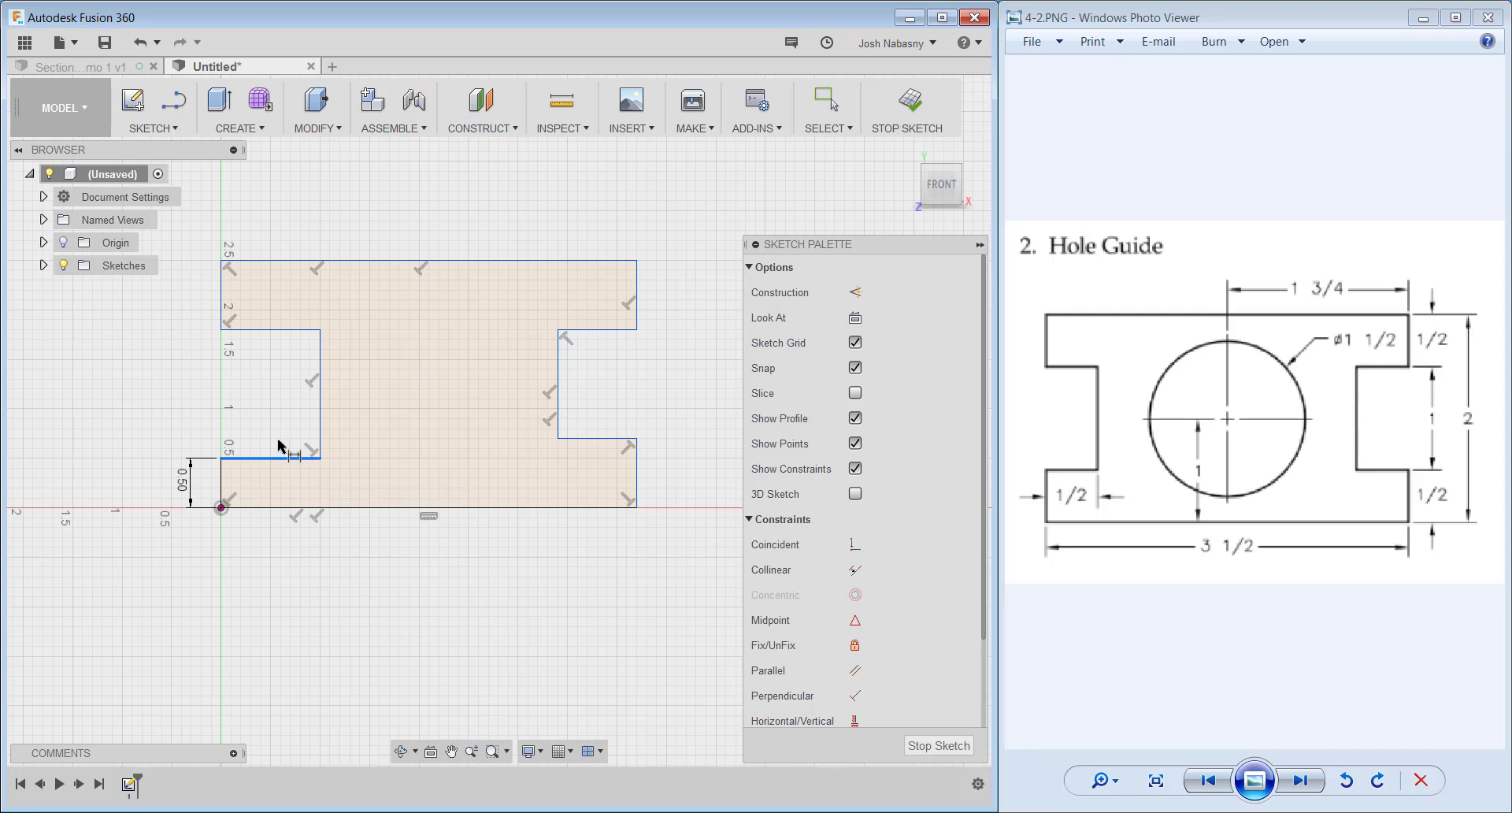
{"action": "left_click", "coordinate": [278, 442]}
{"action": "left_click", "coordinate": [277, 435]}
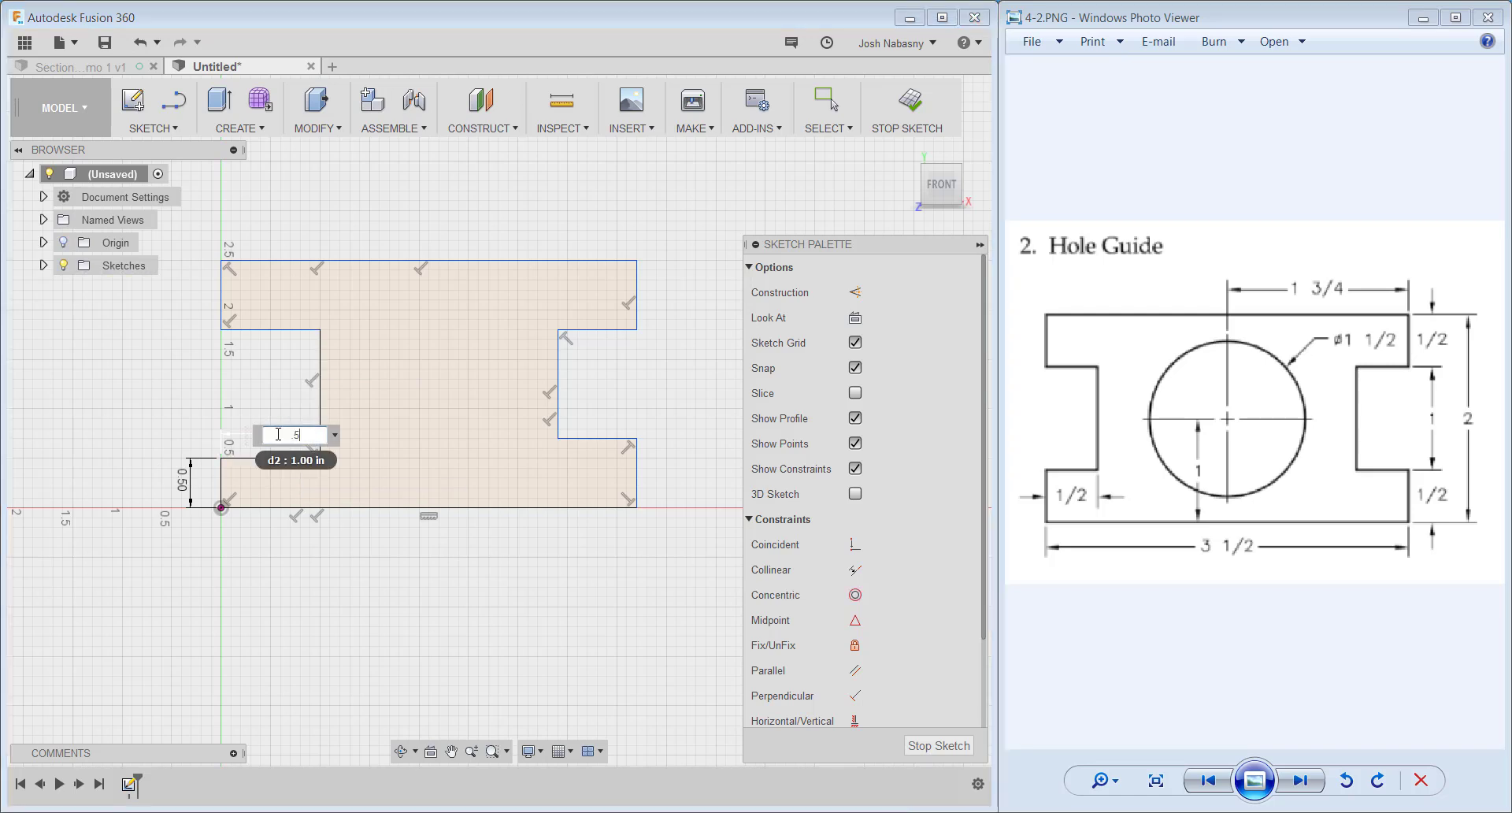
{"action": "type", "text": ".5"}
{"action": "key", "text": "Return"}
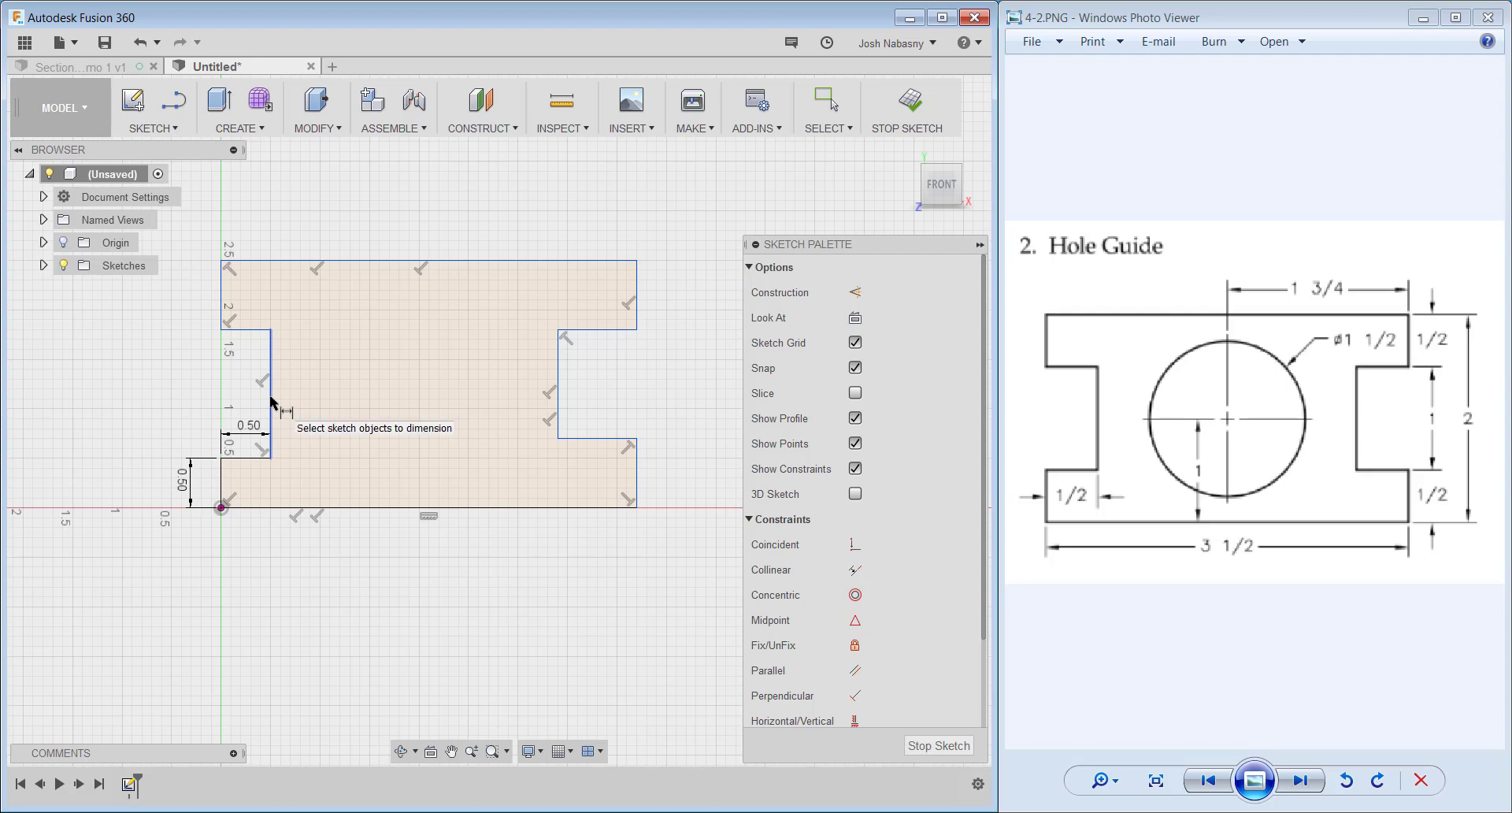
Dimension the left notch's height at 1 in and the upper-left vertical edge at 0.5 in
{"action": "left_click", "coordinate": [270, 401]}
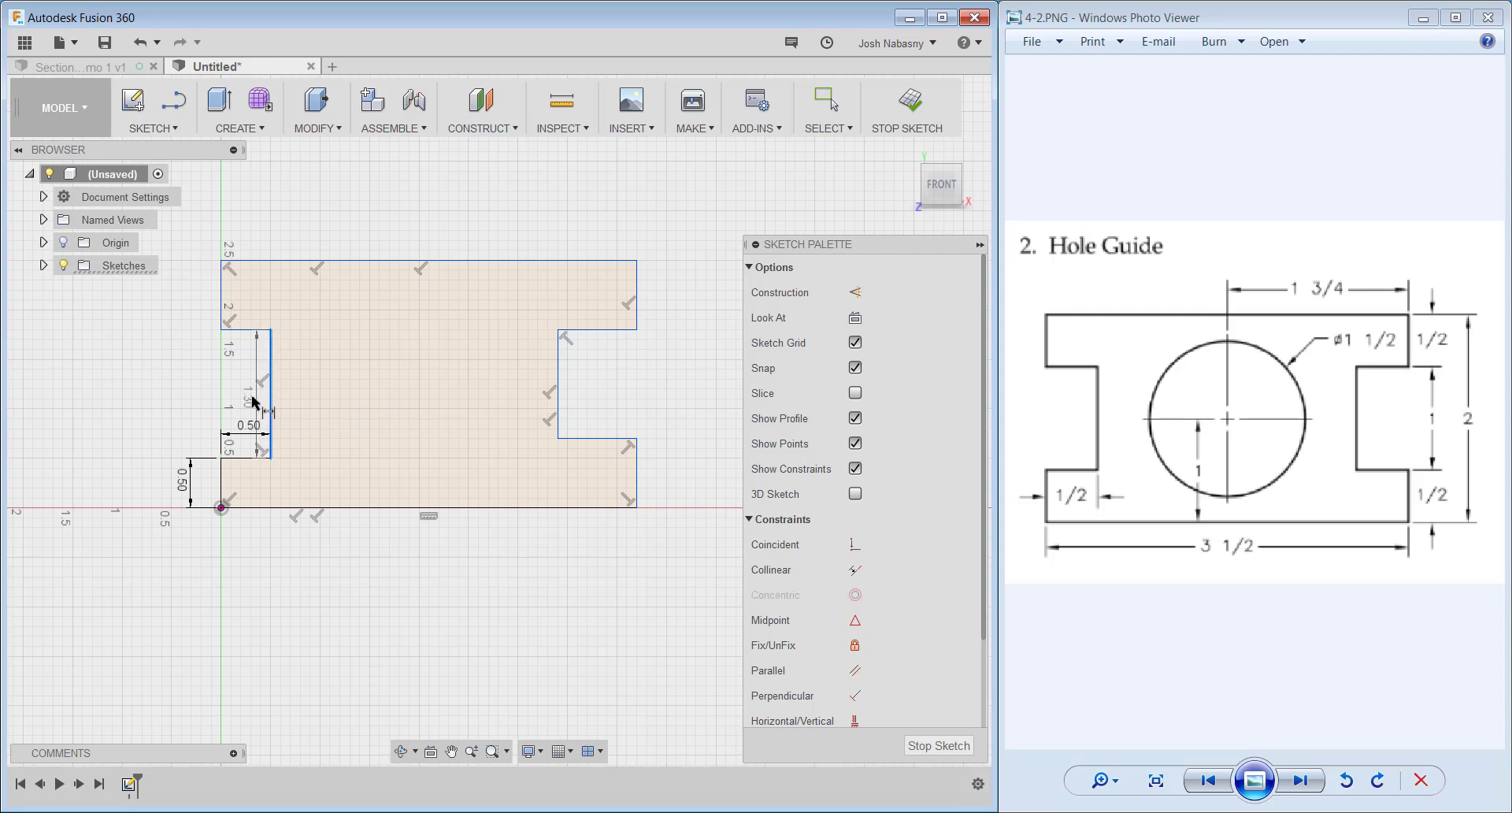
{"action": "left_click", "coordinate": [253, 401]}
{"action": "type", "text": "1"}
{"action": "key", "text": "Return"}
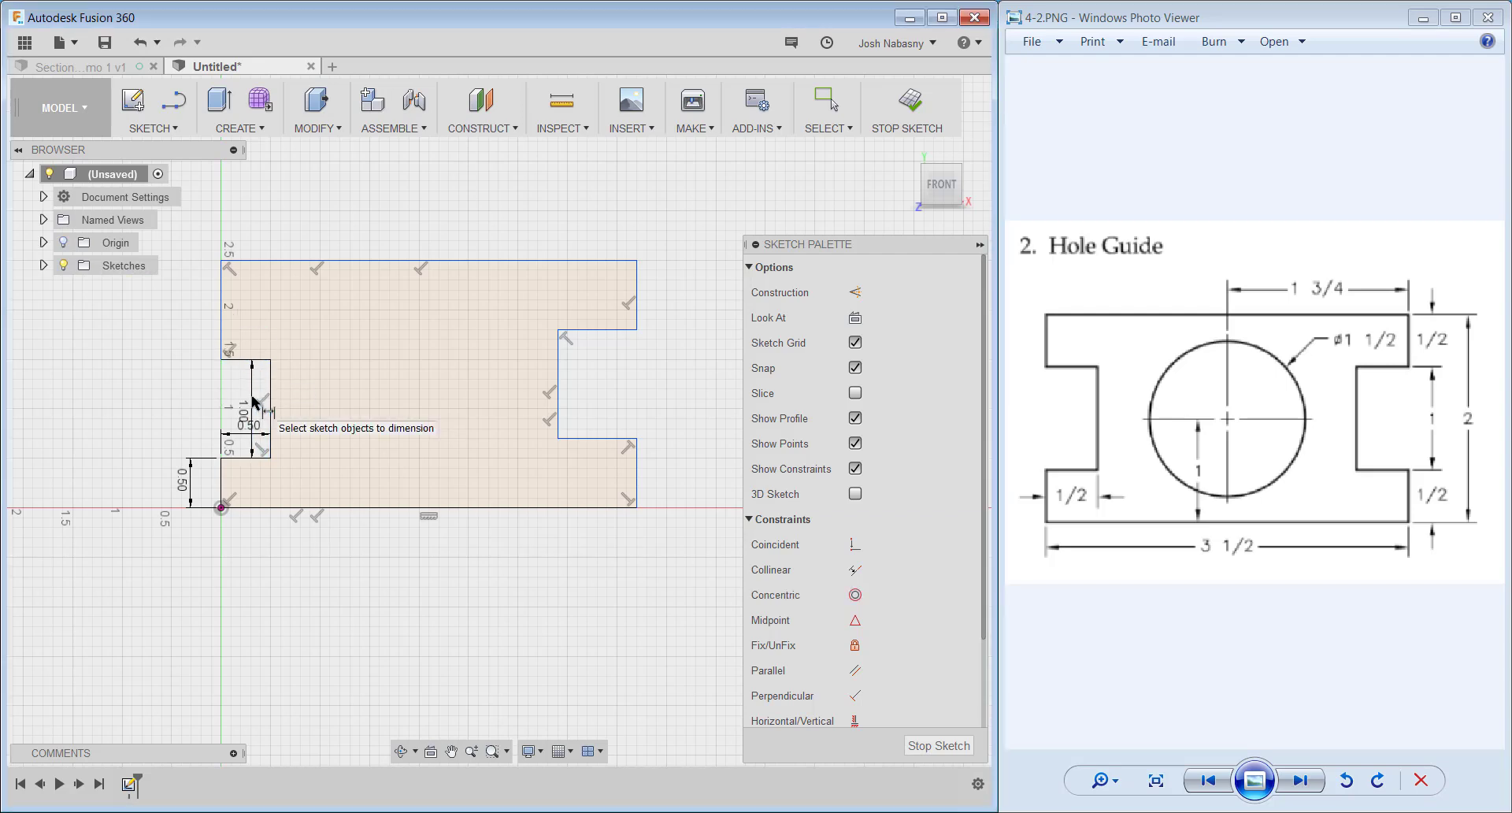
{"action": "left_click", "coordinate": [222, 317]}
{"action": "left_click", "coordinate": [196, 315]}
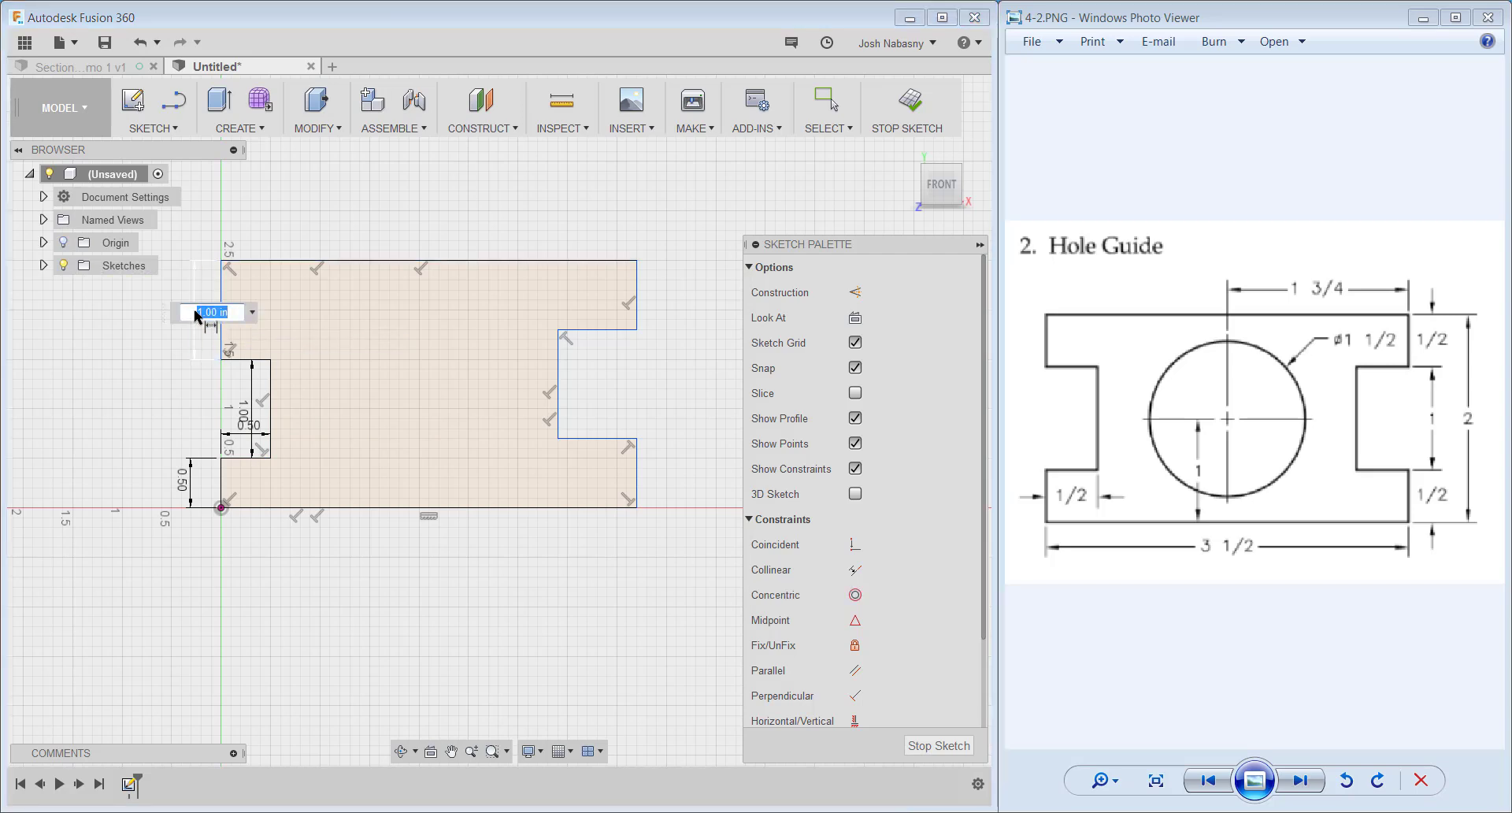
{"action": "type", "text": ".5"}
{"action": "key", "text": "Return"}
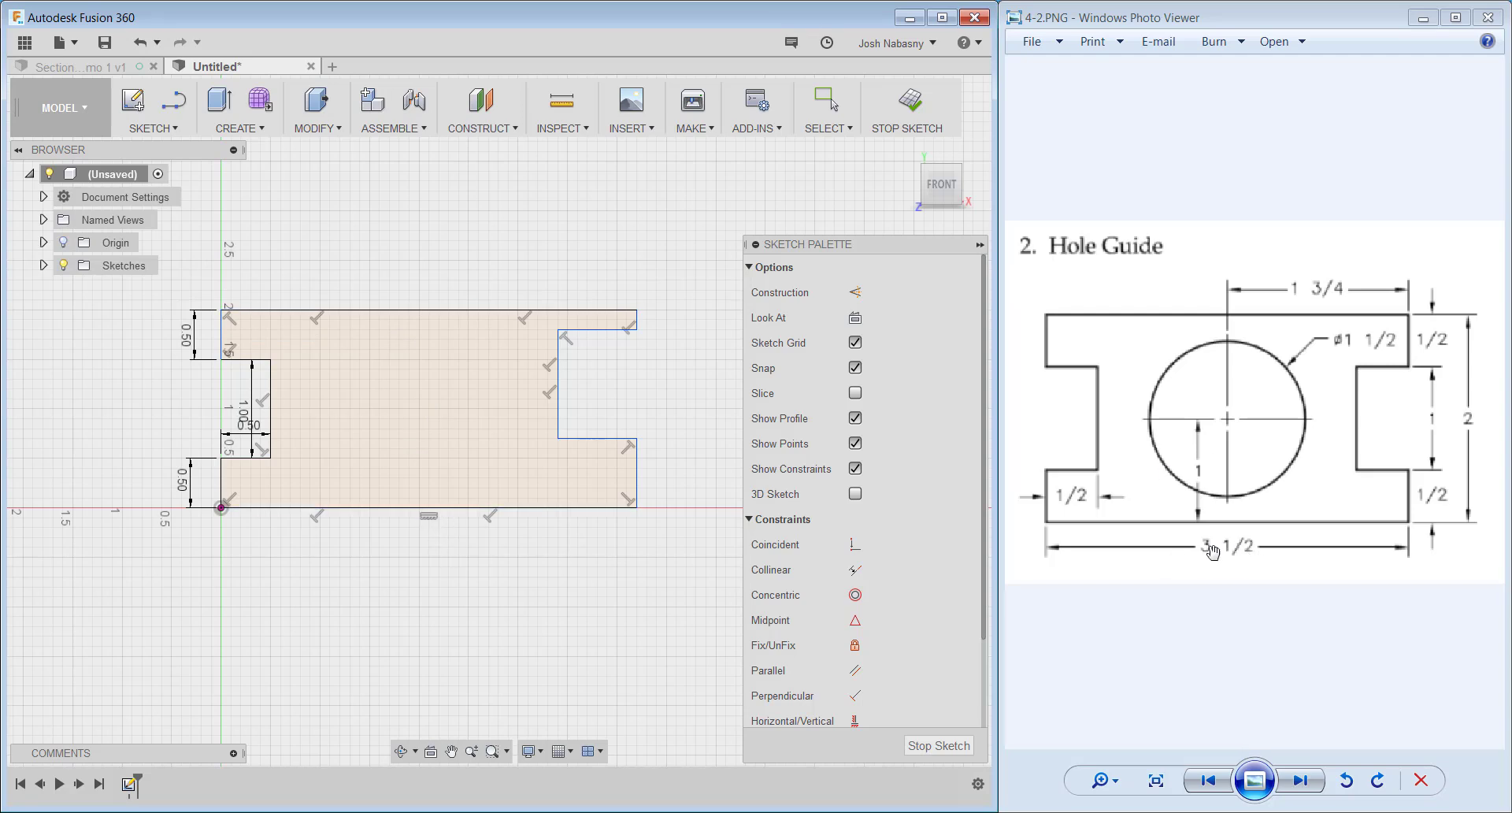
Dimension the outline's bottom edge at 3.5 in
{"action": "left_click", "coordinate": [354, 508]}
{"action": "left_click", "coordinate": [352, 538]}
{"action": "type", "text": "3.5"}
{"action": "key", "text": "Return"}
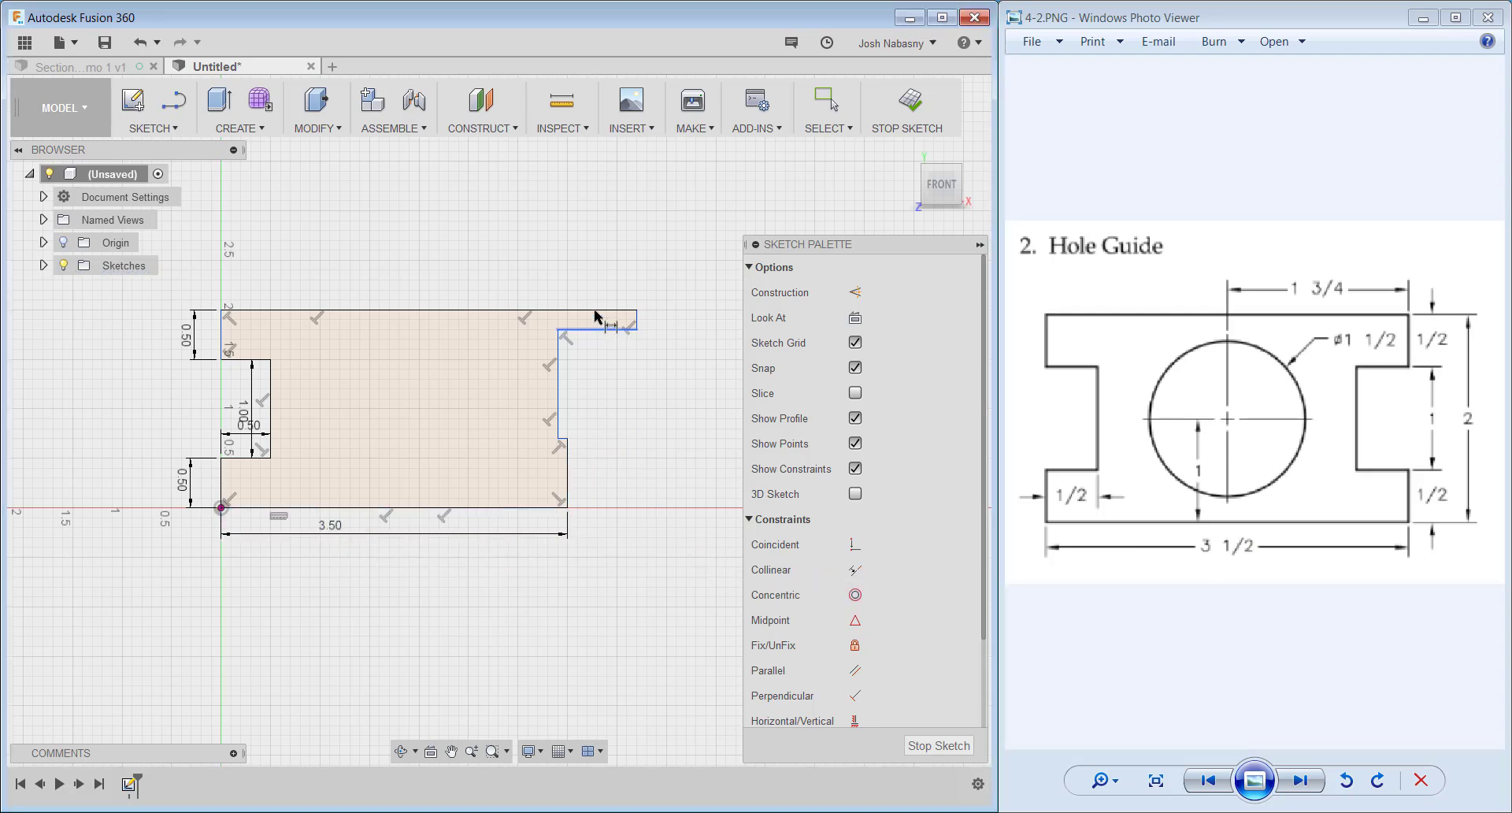
Dimension the upper-right vertical edge at 0.5 in and the right notch's upper horizontal edge at 0.5 in
{"action": "left_click", "coordinate": [638, 324]}
{"action": "left_click", "coordinate": [659, 326]}
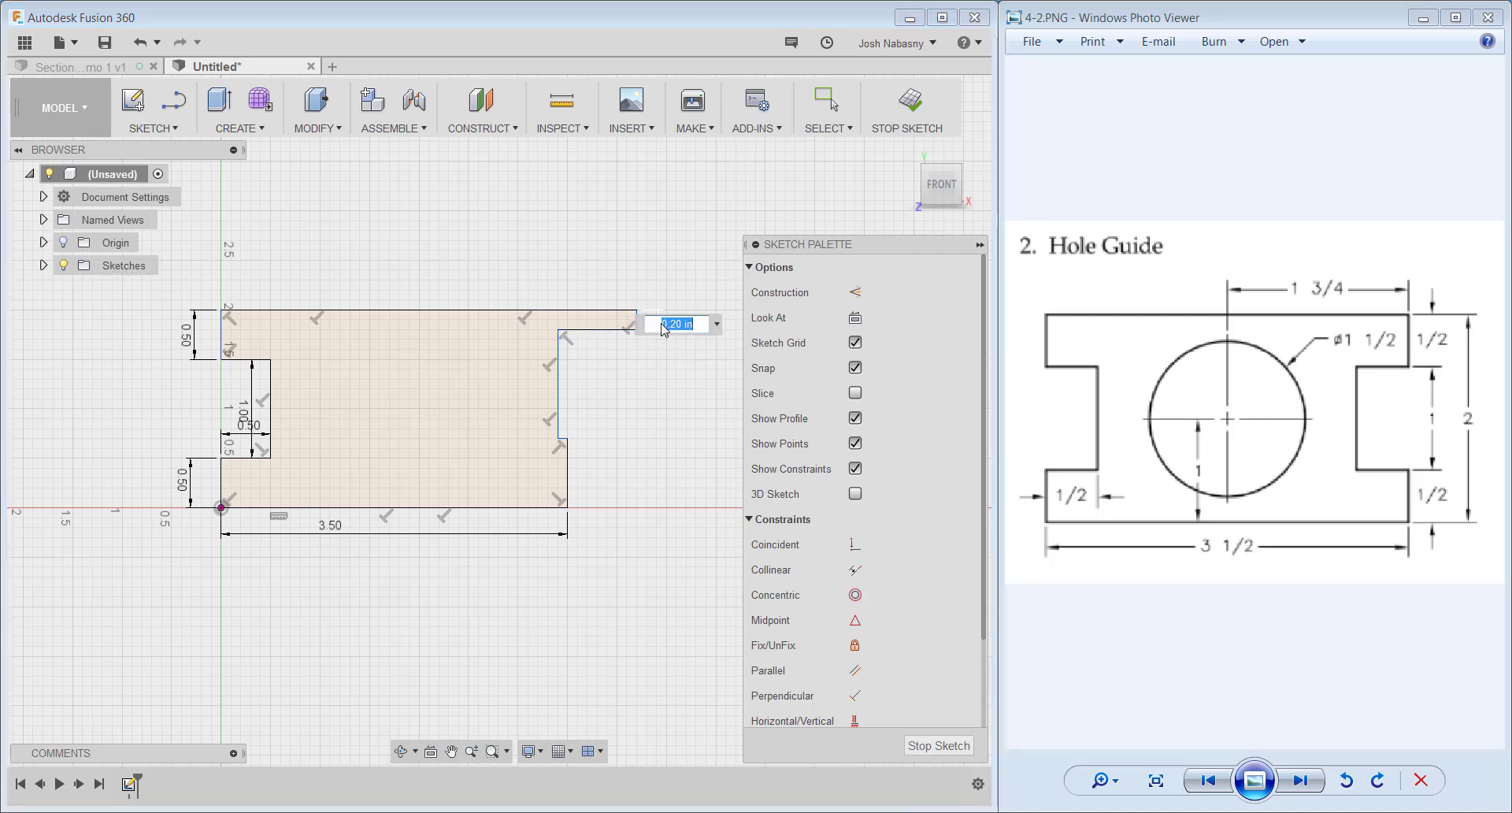
{"action": "type", "text": "0.5"}
{"action": "key", "text": "Return"}
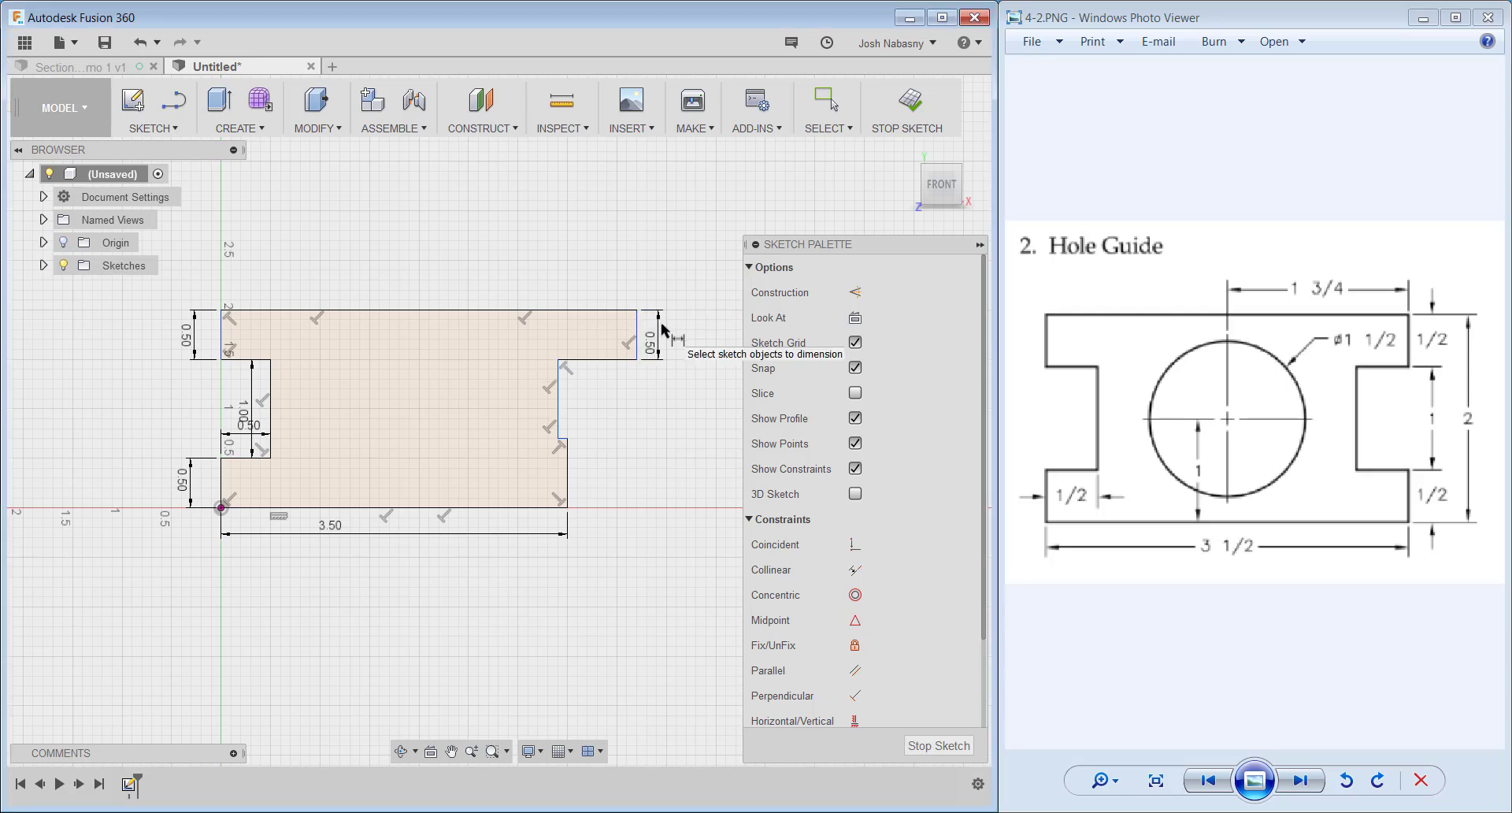
{"action": "left_click", "coordinate": [591, 359]}
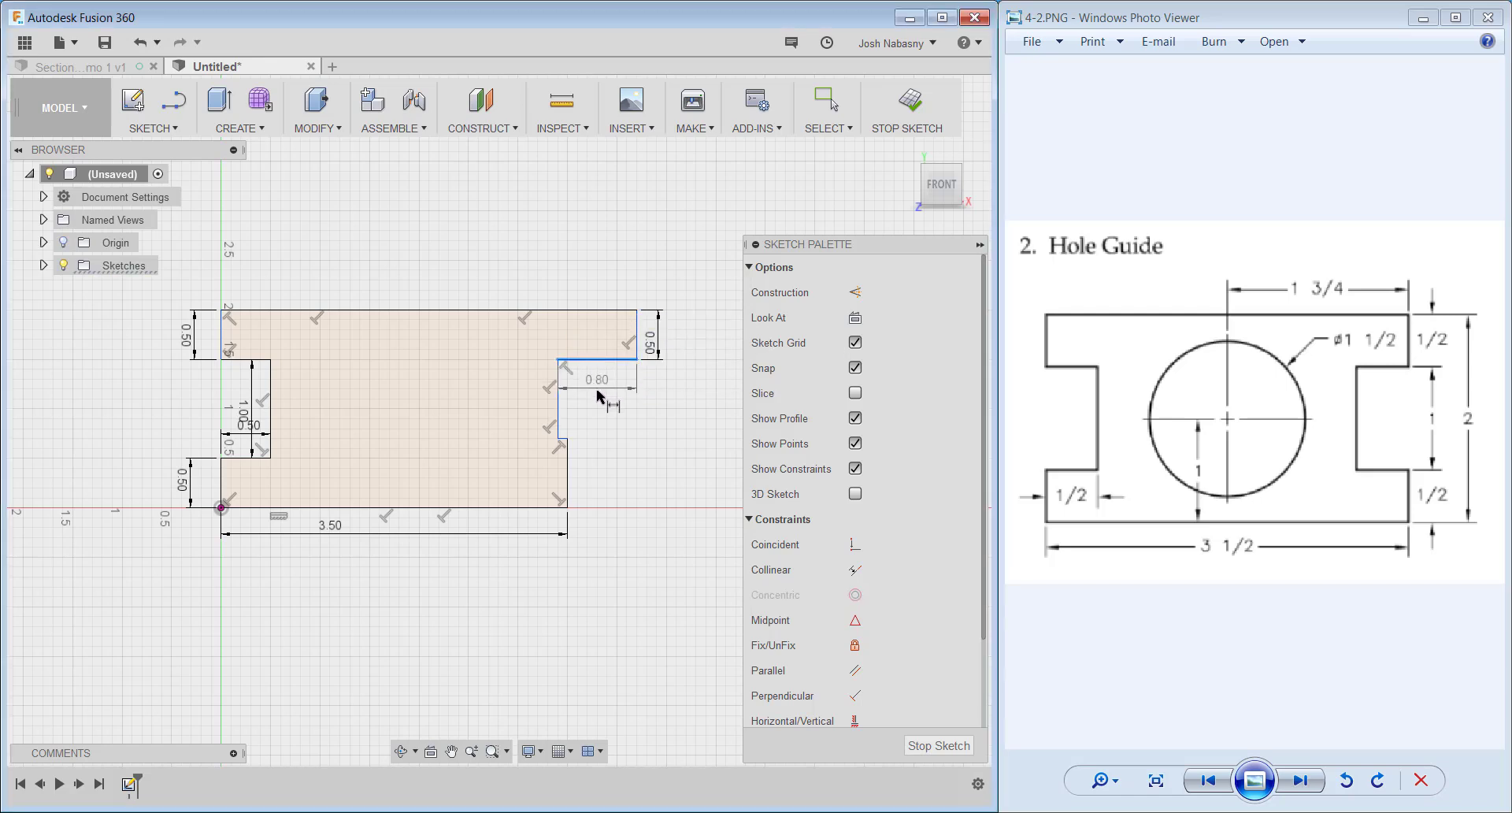
{"action": "left_click", "coordinate": [600, 394]}
{"action": "type", "text": "0.5"}
{"action": "key", "text": "Return"}
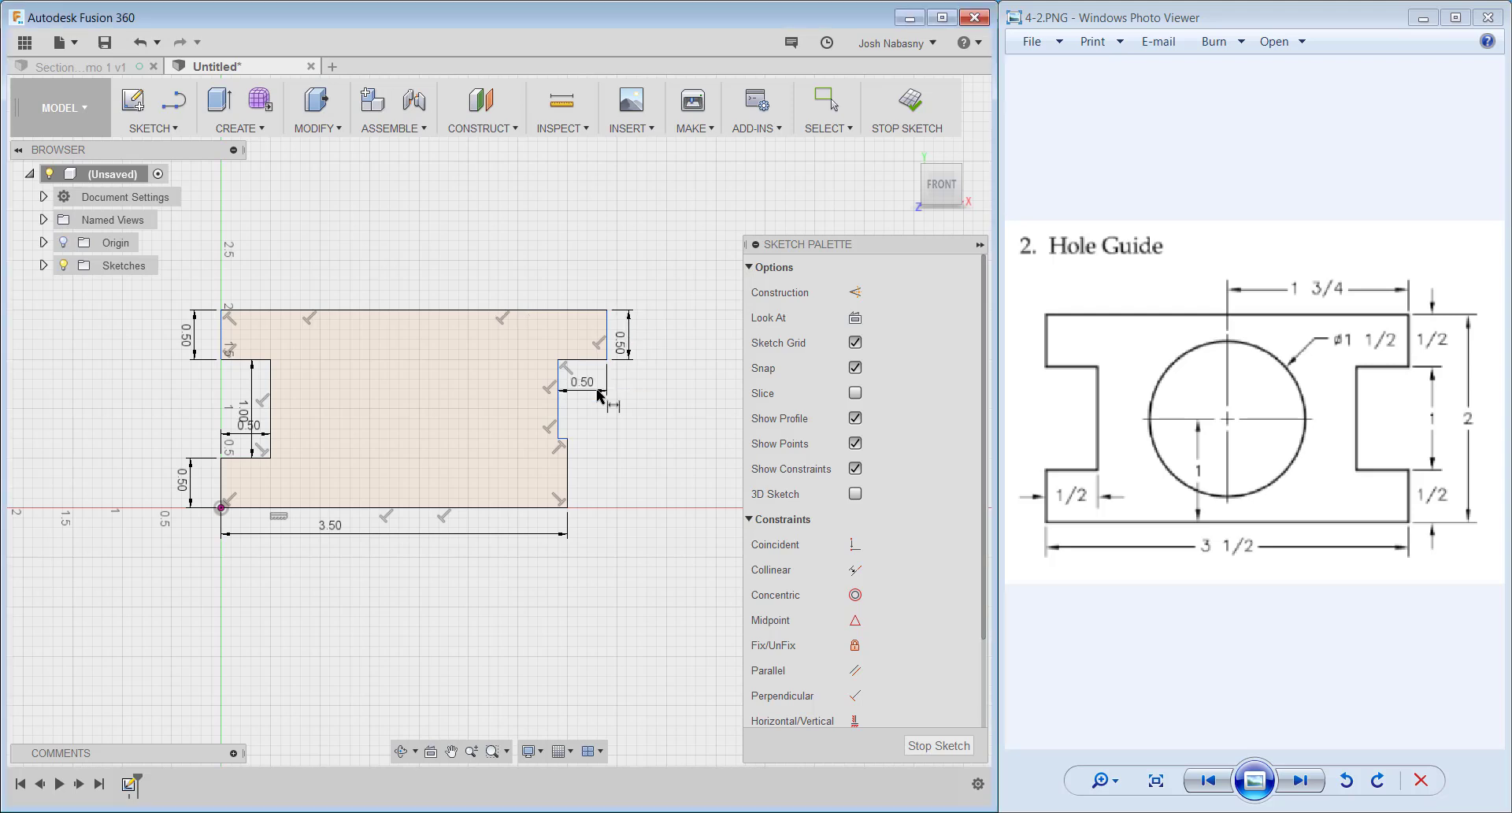
Dimension the right notch's vertical inner edge at 1 in
{"action": "left_click", "coordinate": [558, 411]}
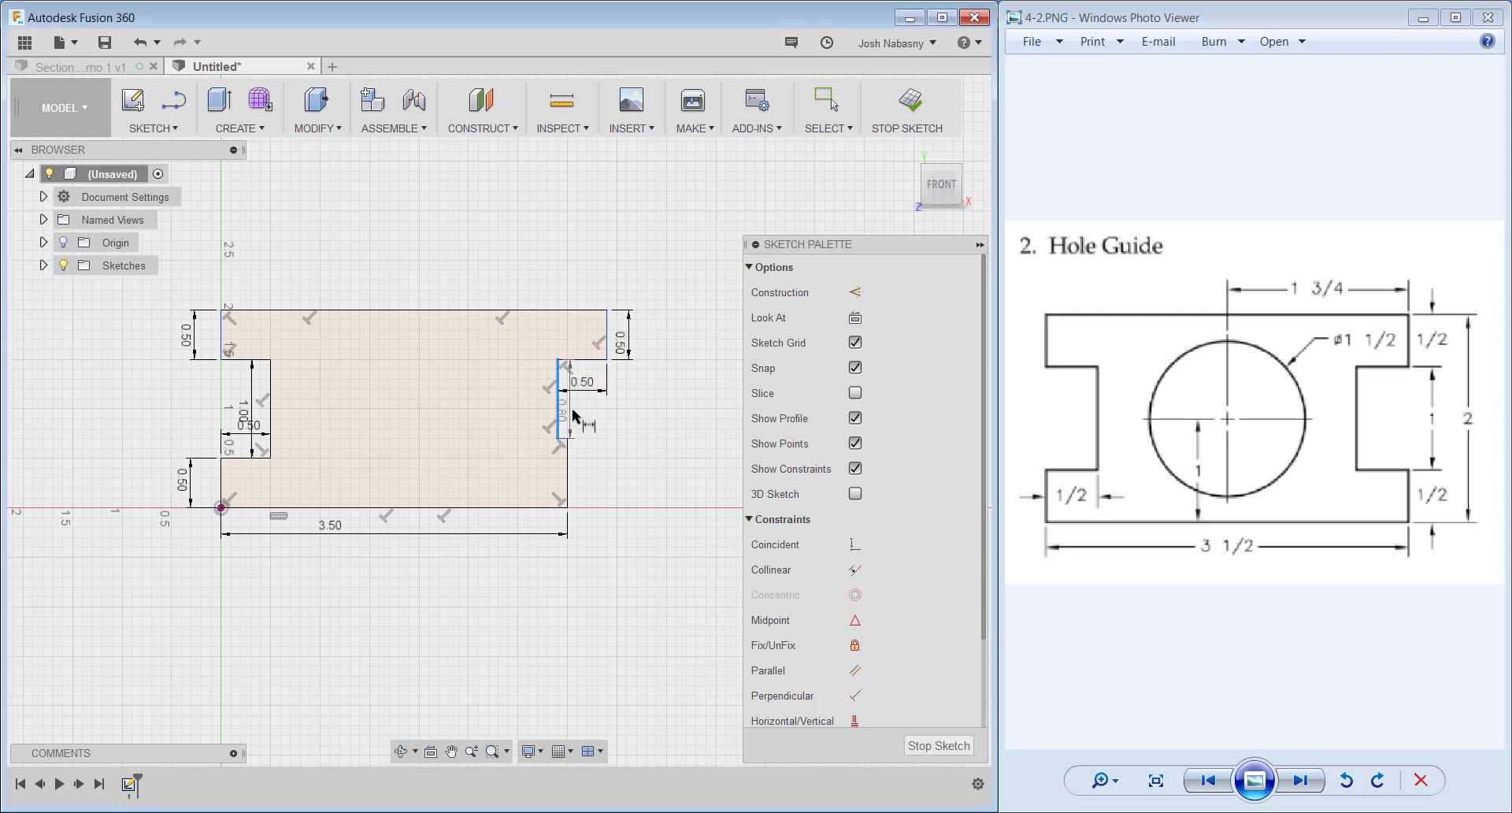
{"action": "left_click", "coordinate": [576, 416]}
{"action": "type", "text": "1"}
{"action": "key", "text": "Return"}
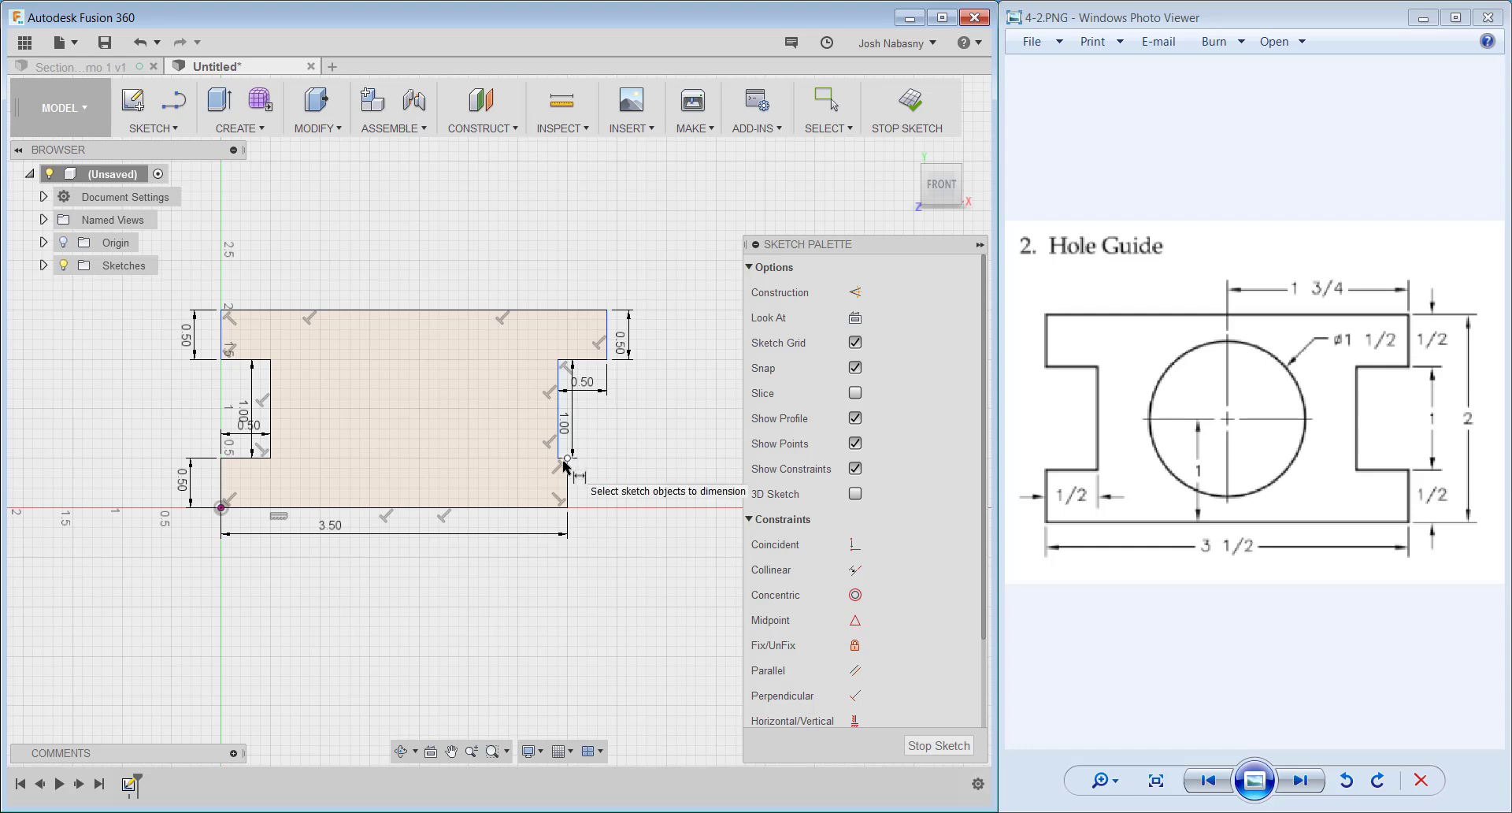
Dimension the right notch's lower horizontal edge at 0.5 in
{"action": "scroll", "coordinate": [565, 466], "scroll_direction": "up", "scroll_amount": 3}
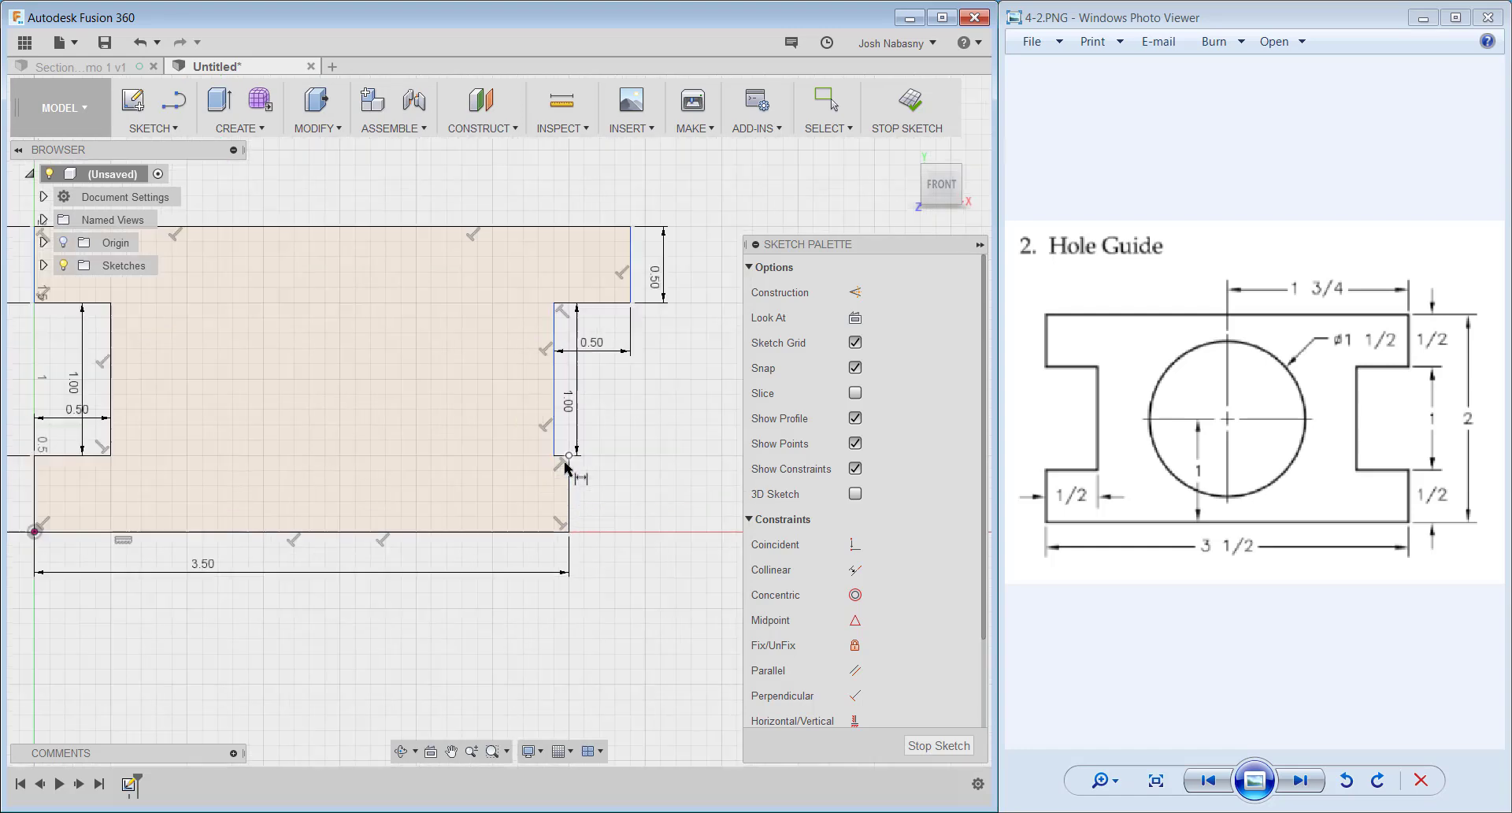
{"action": "scroll", "coordinate": [566, 463], "scroll_direction": "up", "scroll_amount": 3}
{"action": "left_click", "coordinate": [569, 447]}
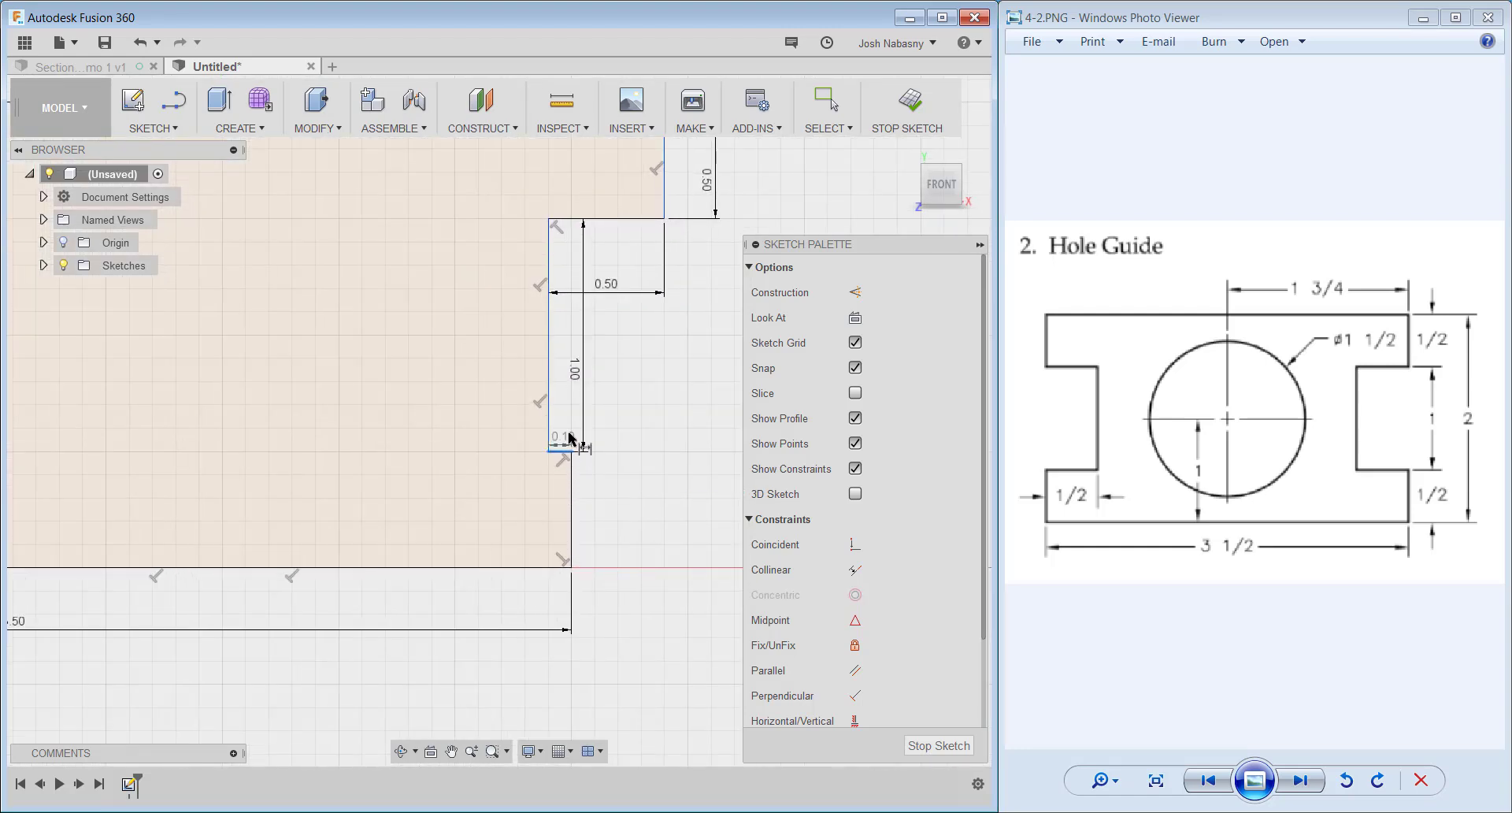
{"action": "left_click", "coordinate": [571, 436]}
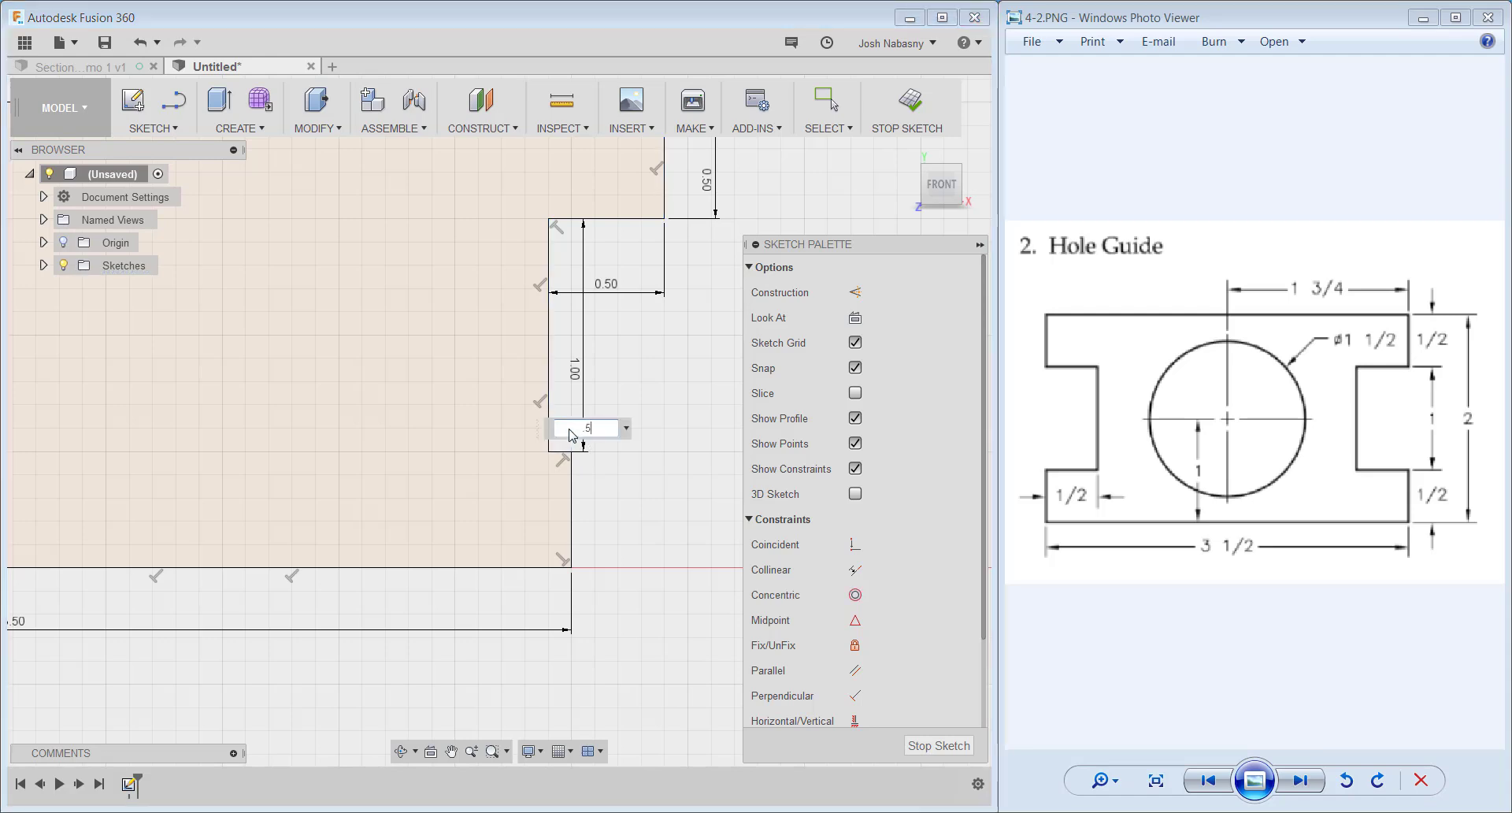
{"action": "type", "text": ".5"}
{"action": "key", "text": "Return"}
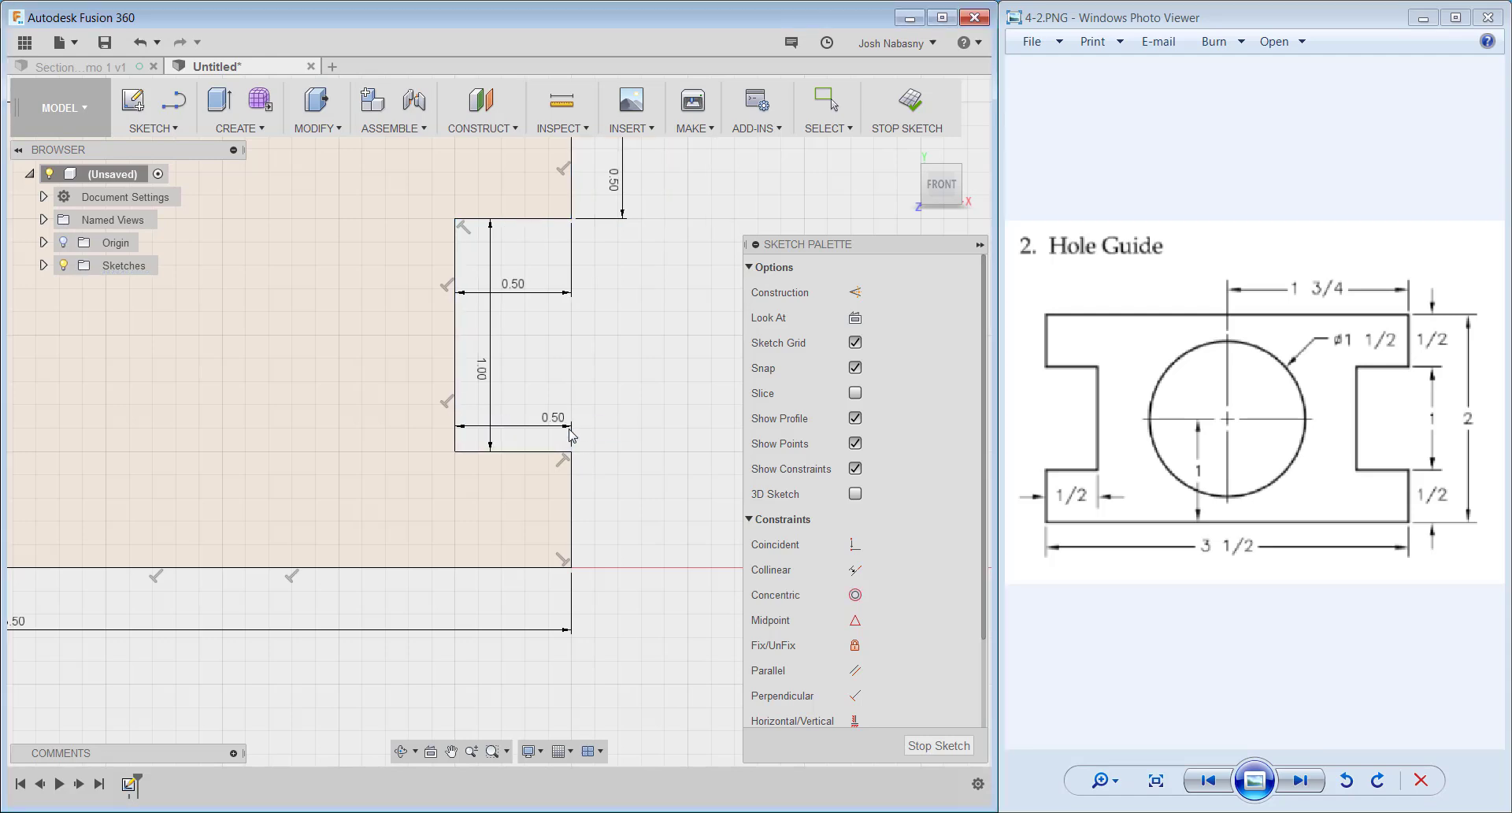
Try to dimension the outline's lower-right vertical edge
{"action": "left_click", "coordinate": [574, 526]}
{"action": "left_click", "coordinate": [618, 520]}
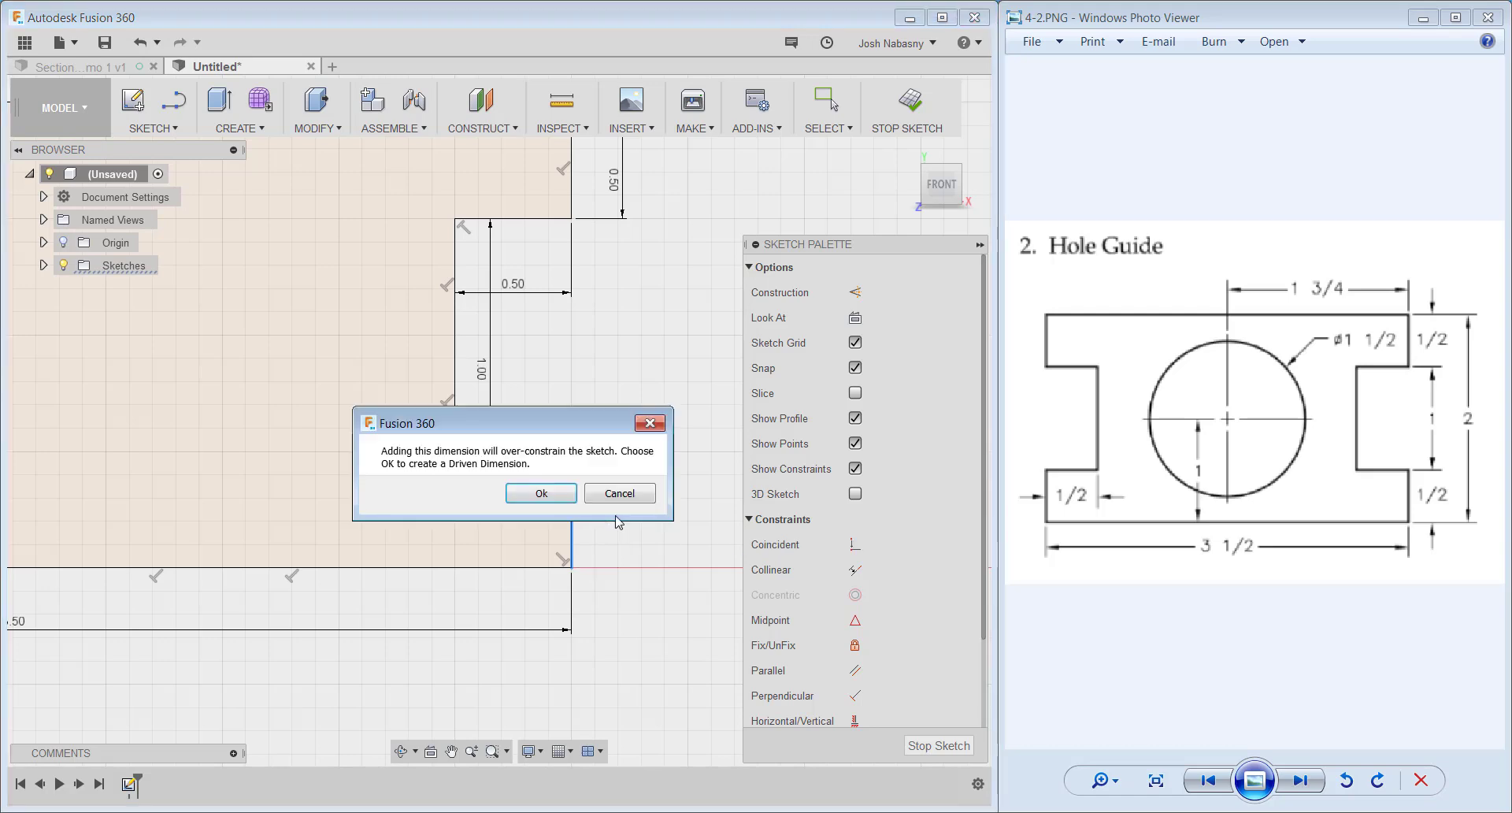
{"action": "left_click", "coordinate": [617, 492]}
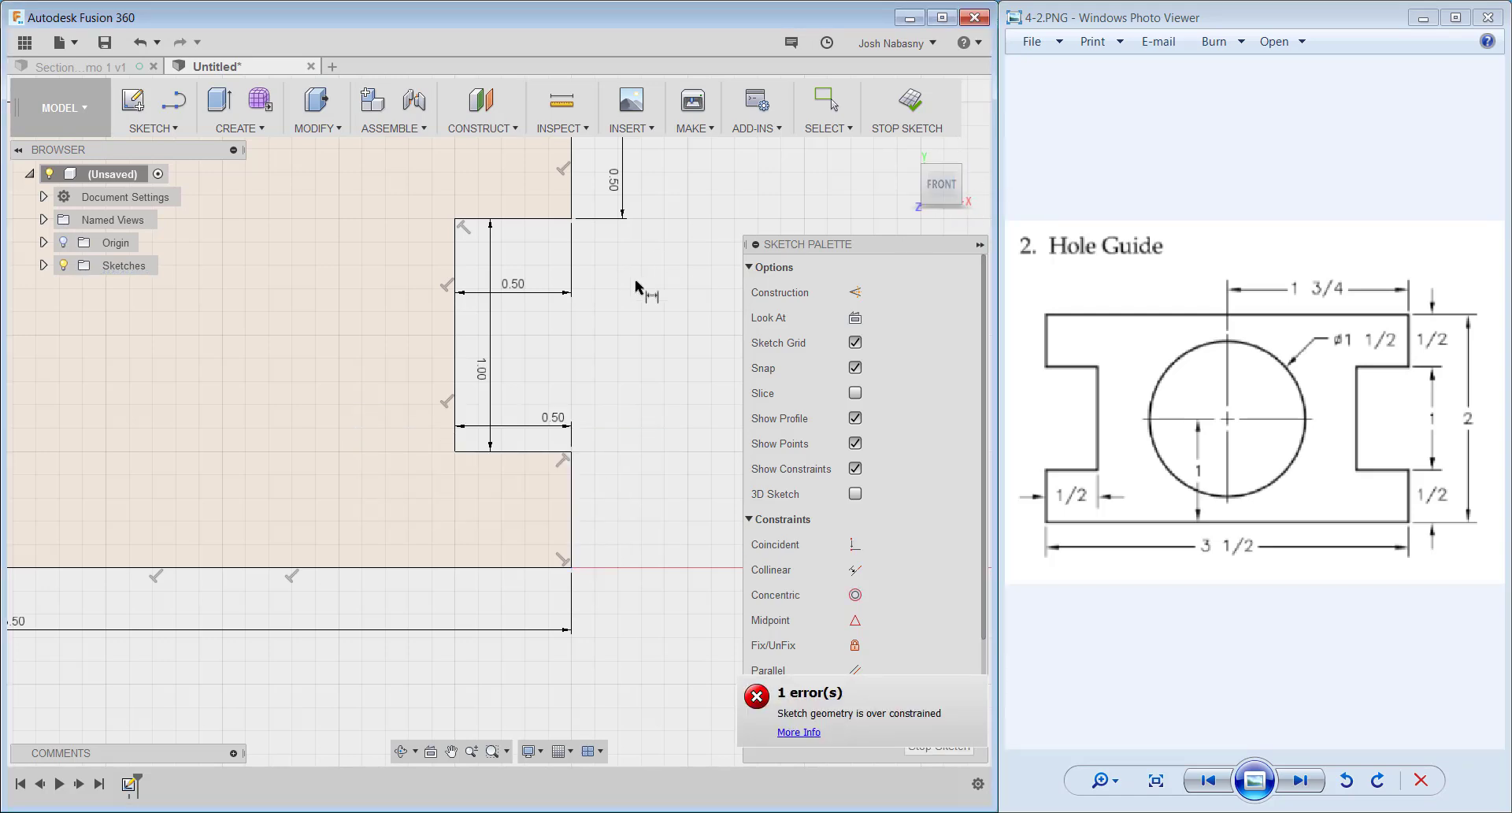
{"action": "scroll", "coordinate": [460, 400], "scroll_direction": "down", "scroll_amount": 3}
{"action": "mouse_move", "coordinate": [410, 379]}
{"action": "middle_mouse_down"}
{"action": "mouse_move", "coordinate": [417, 363]}
{"action": "mouse_move", "coordinate": [648, 422]}
{"action": "mouse_move", "coordinate": [541, 394]}
{"action": "mouse_move", "coordinate": [580, 409]}
{"action": "mouse_move", "coordinate": [540, 433]}
{"action": "mouse_move", "coordinate": [550, 422]}
{"action": "middle_mouse_up"}
{"action": "scroll", "coordinate": [499, 381], "scroll_direction": "down", "scroll_amount": 1}
{"action": "scroll", "coordinate": [902, 591], "scroll_direction": "down", "scroll_amount": 2}
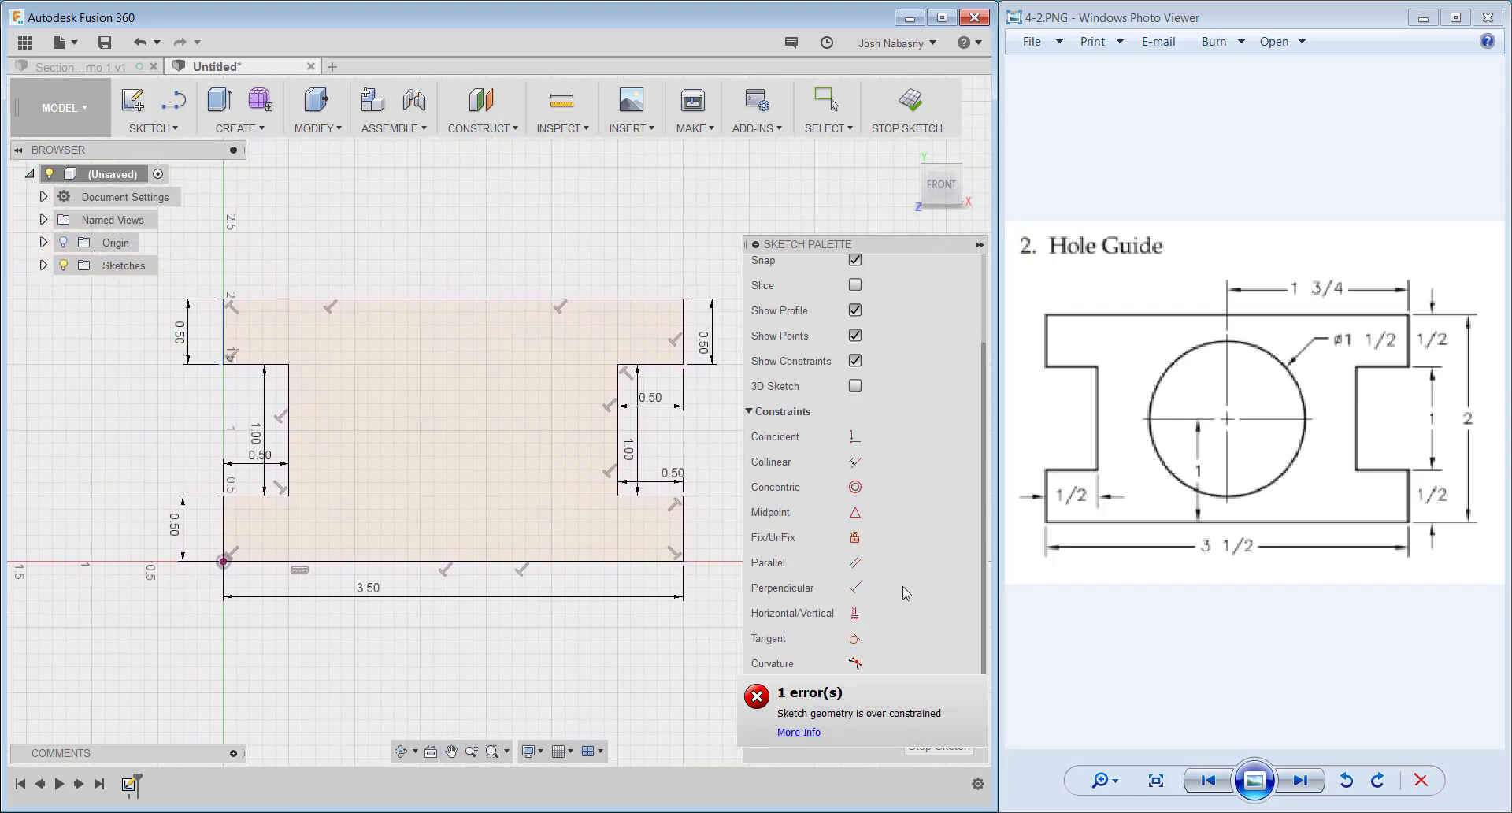
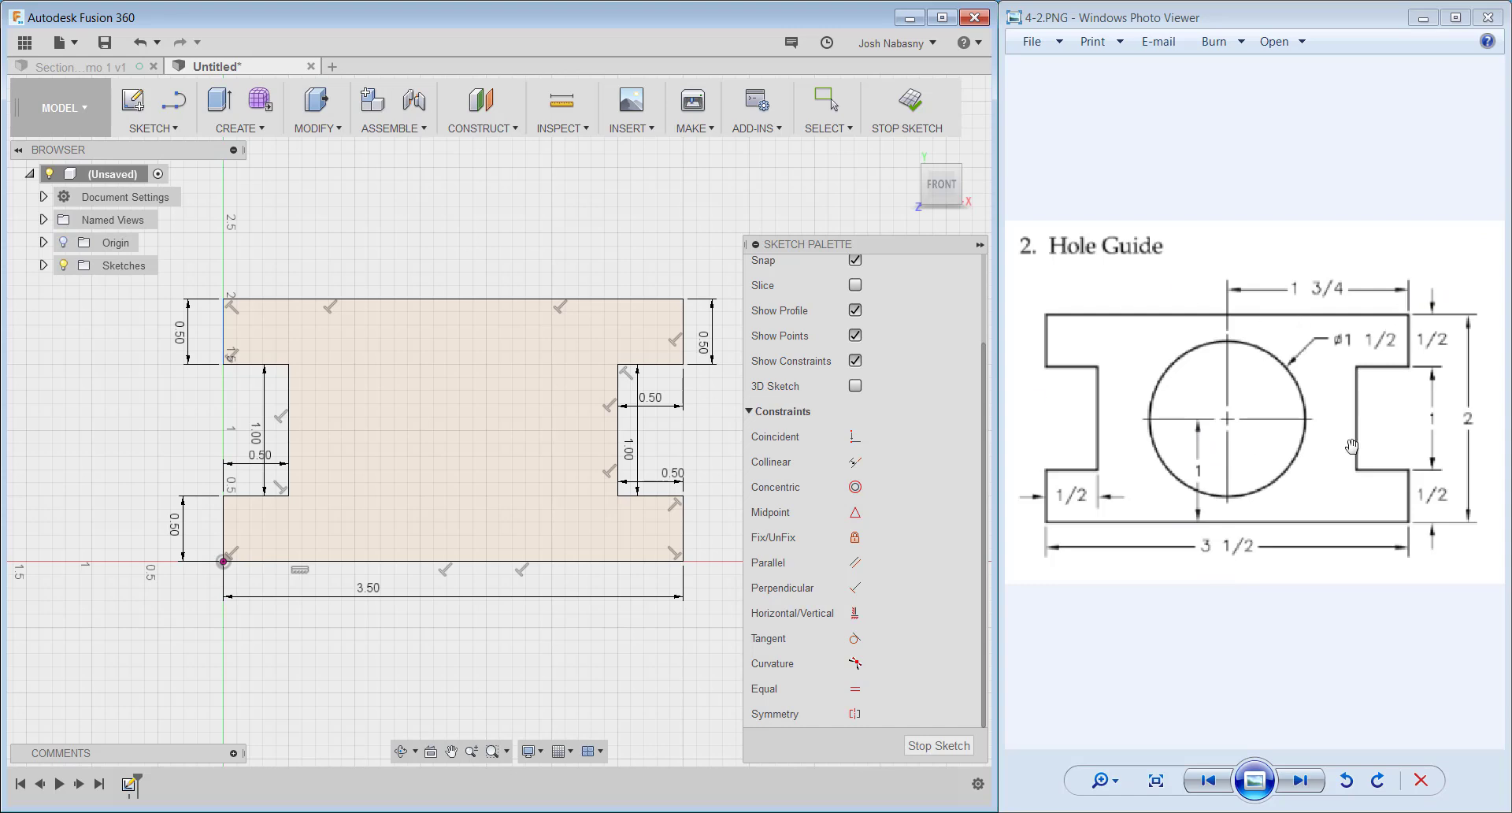
{"action": "key", "text": "Escape"}
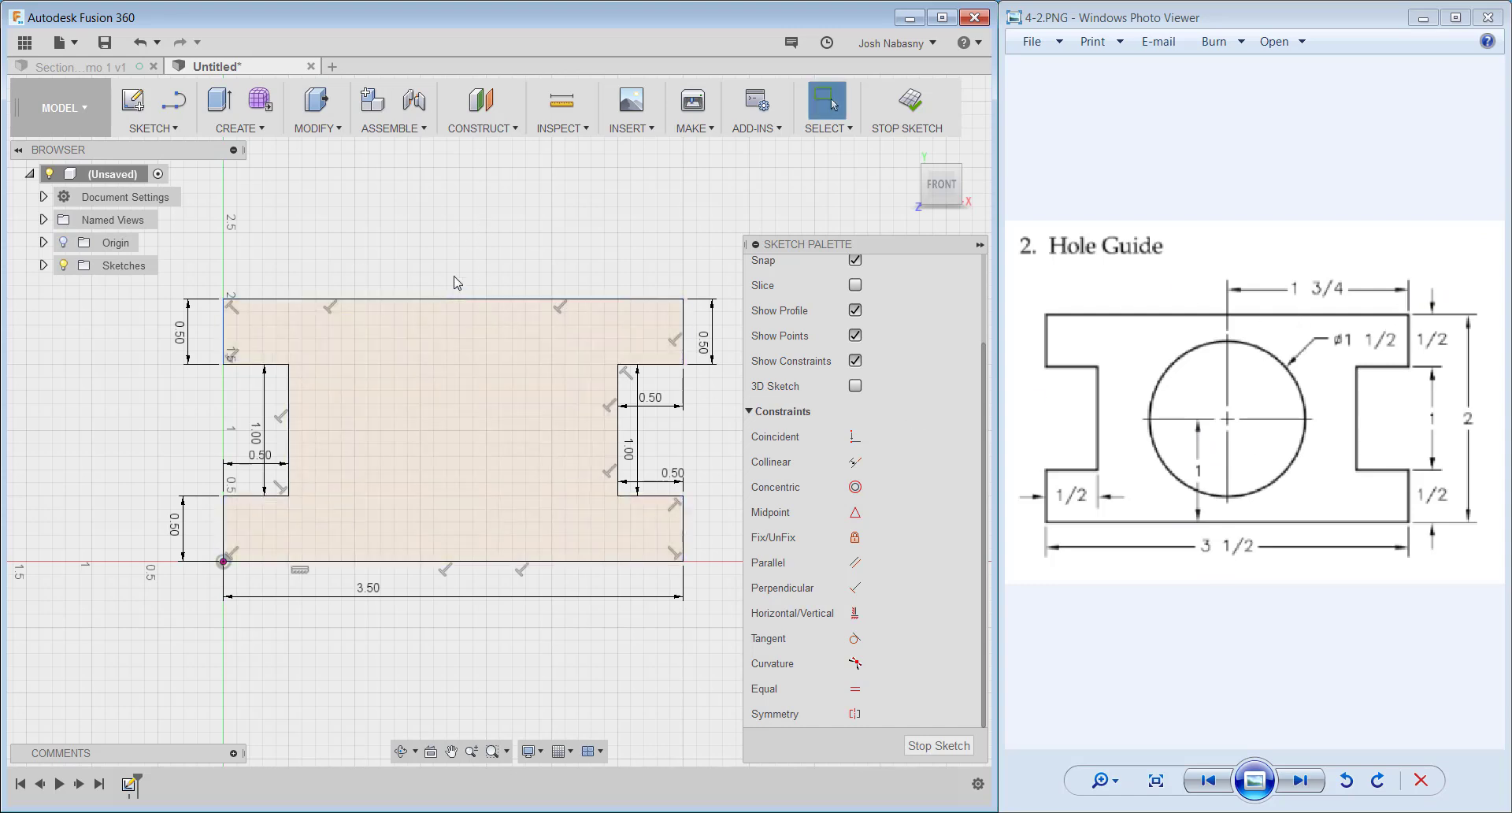
Sketch a 1.5 in diameter circle centred in the plate, in line with the midpoints of the notches' vertical edges
{"action": "key", "text": "c"}
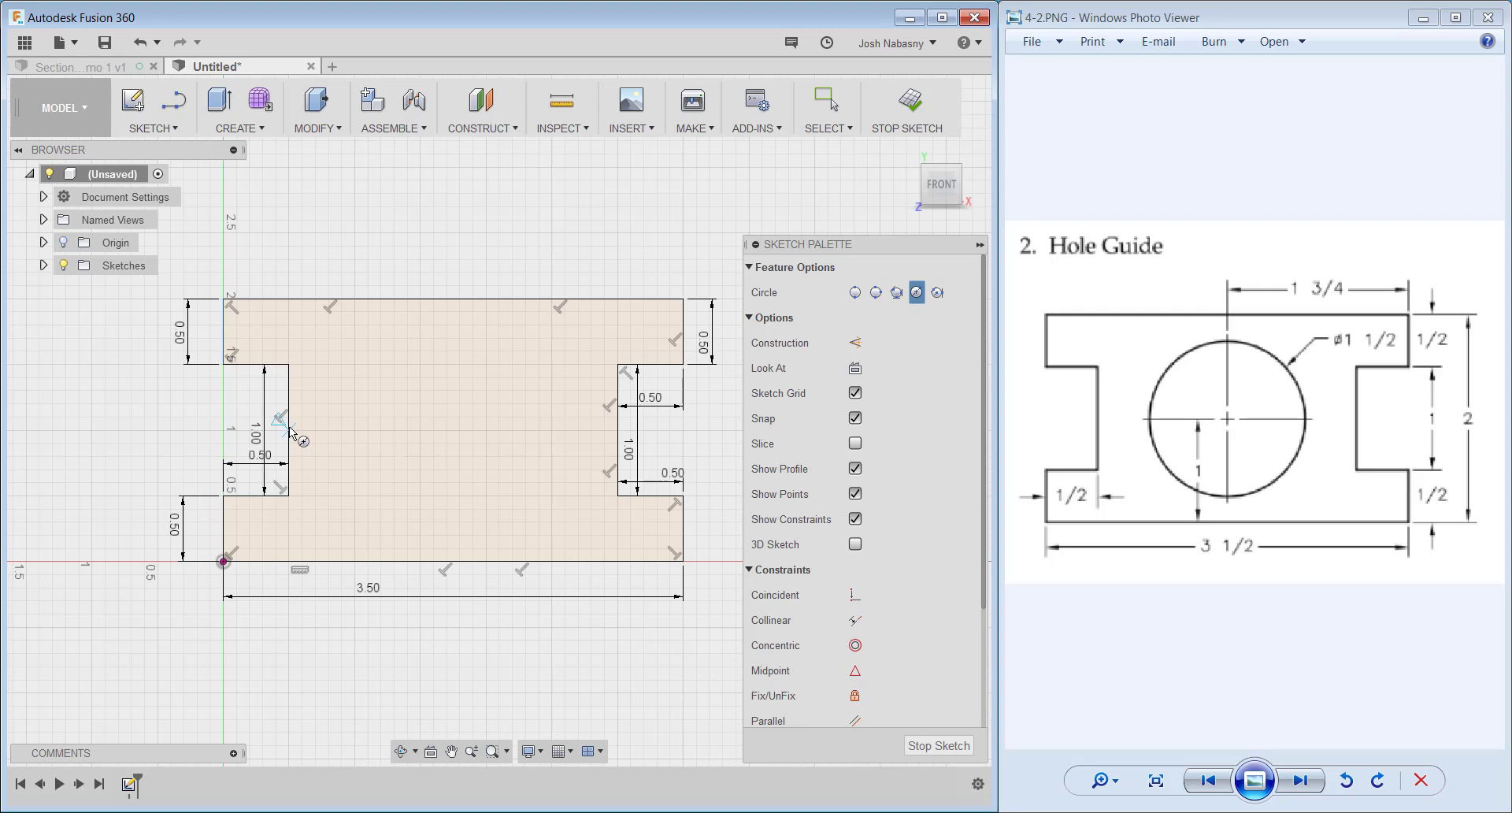
{"action": "left_click", "coordinate": [454, 431]}
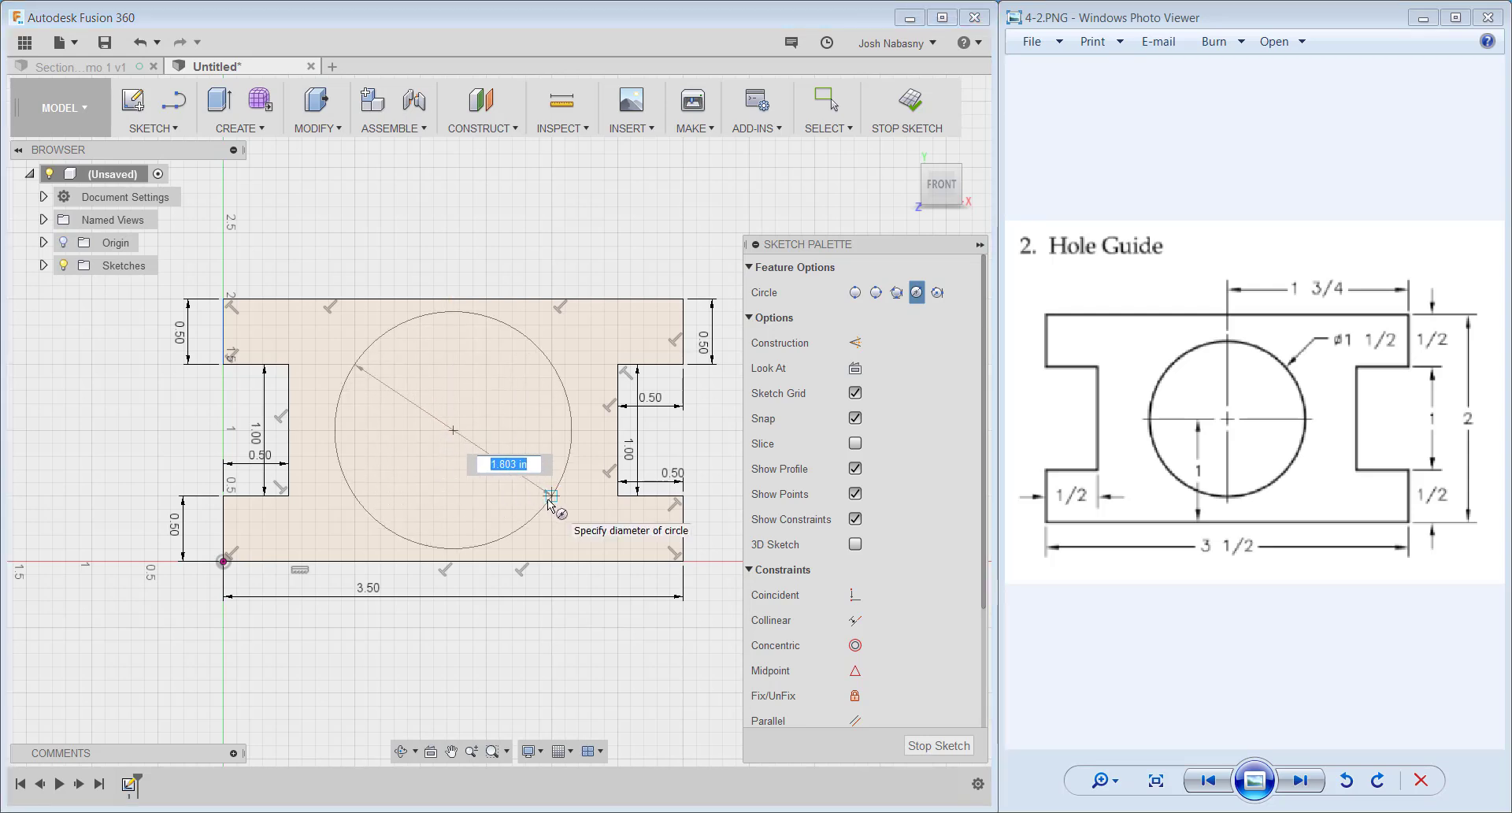
{"action": "type", "text": "1.5"}
{"action": "key", "text": "Tab"}
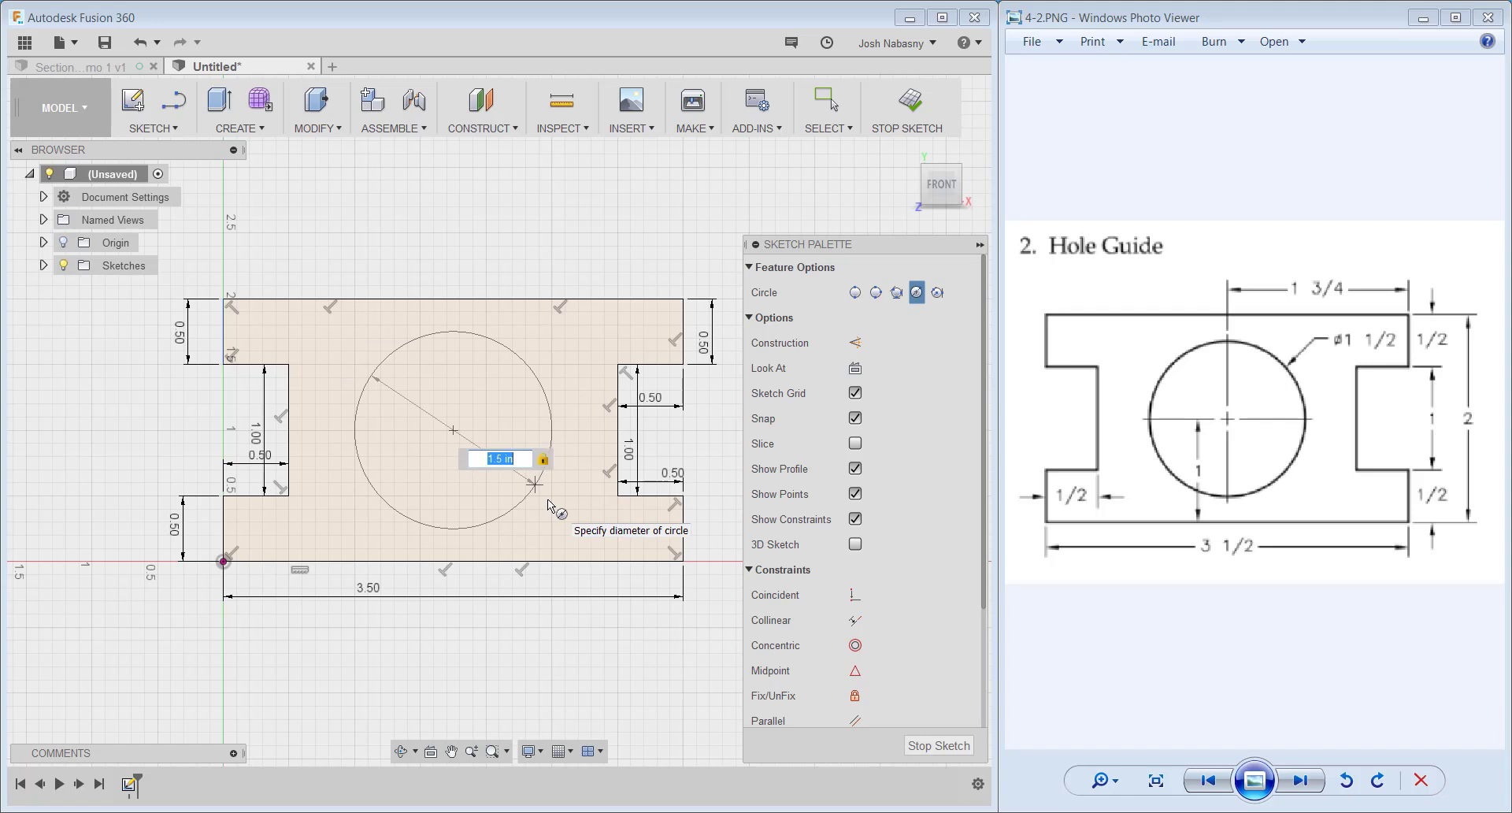
{"action": "key", "text": "Return"}
{"action": "key", "text": "Escape"}
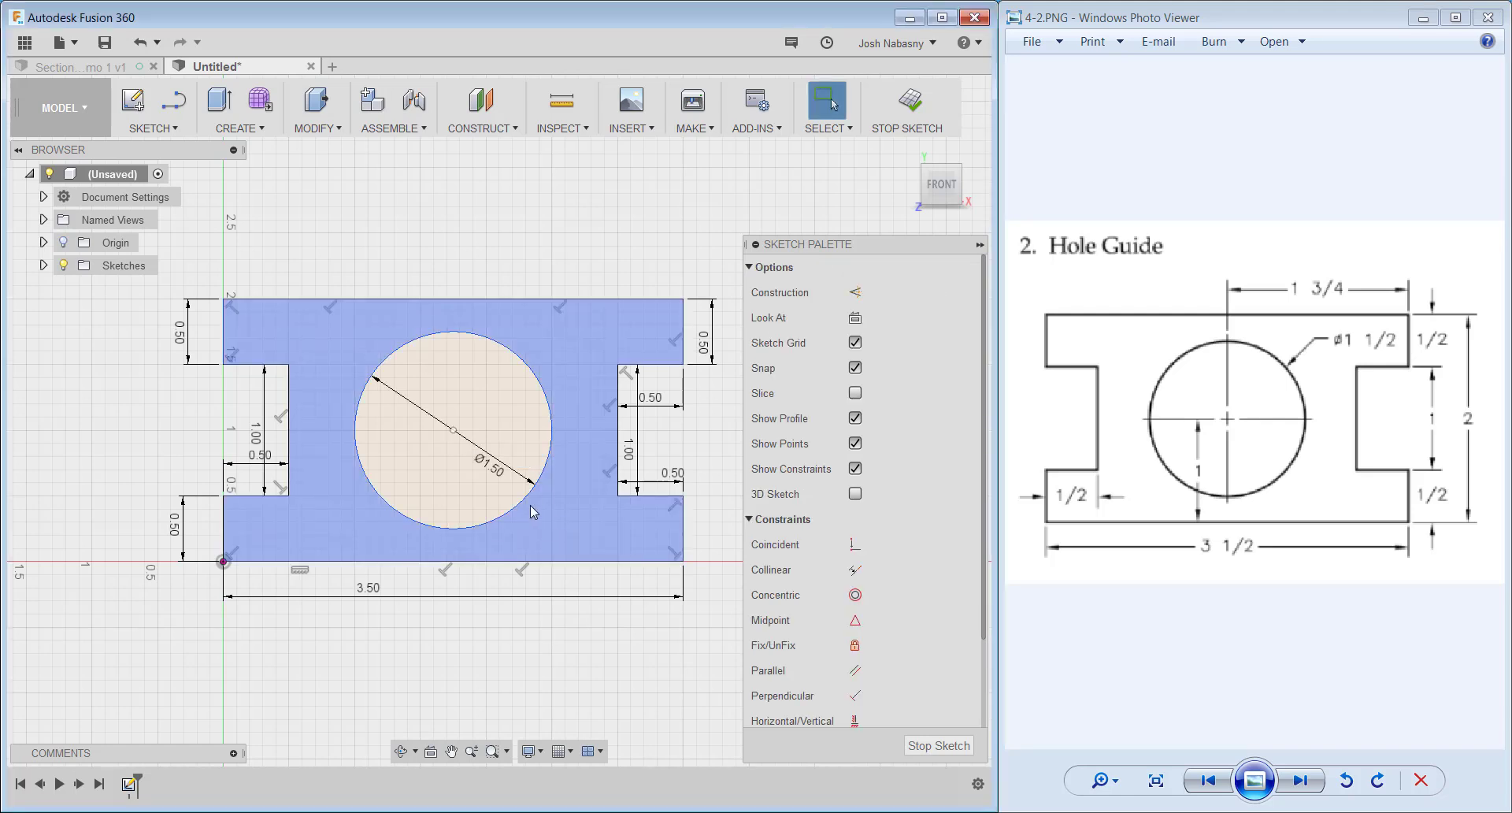
Shift the circle left of the plate's middle and dimension its centre 1 in above the outline's bottom edge
{"action": "left_click", "coordinate": [497, 463]}
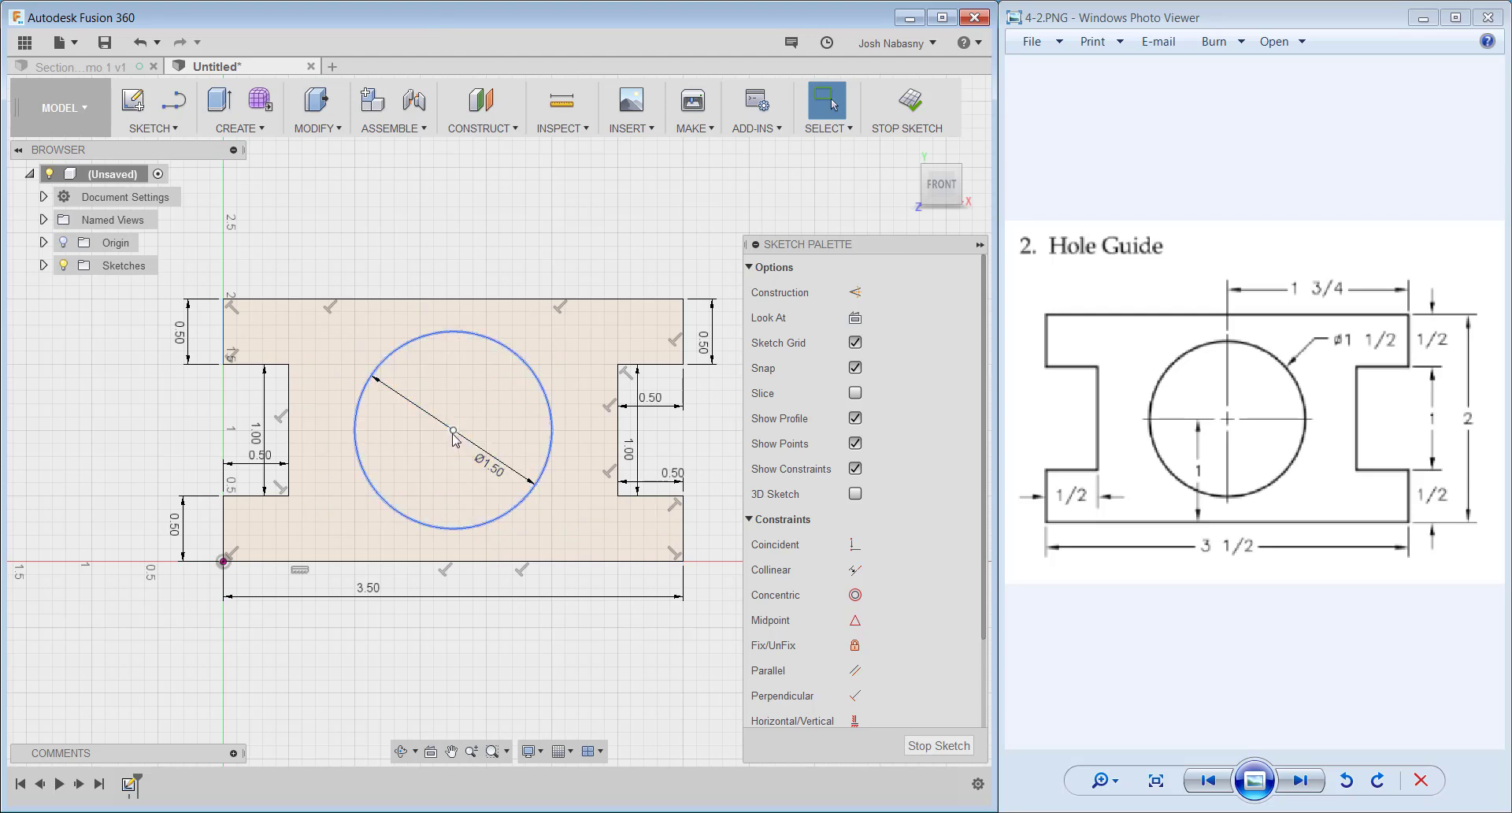
{"action": "left_click_drag", "start_coordinate": [452, 430], "coordinate": [420, 430]}
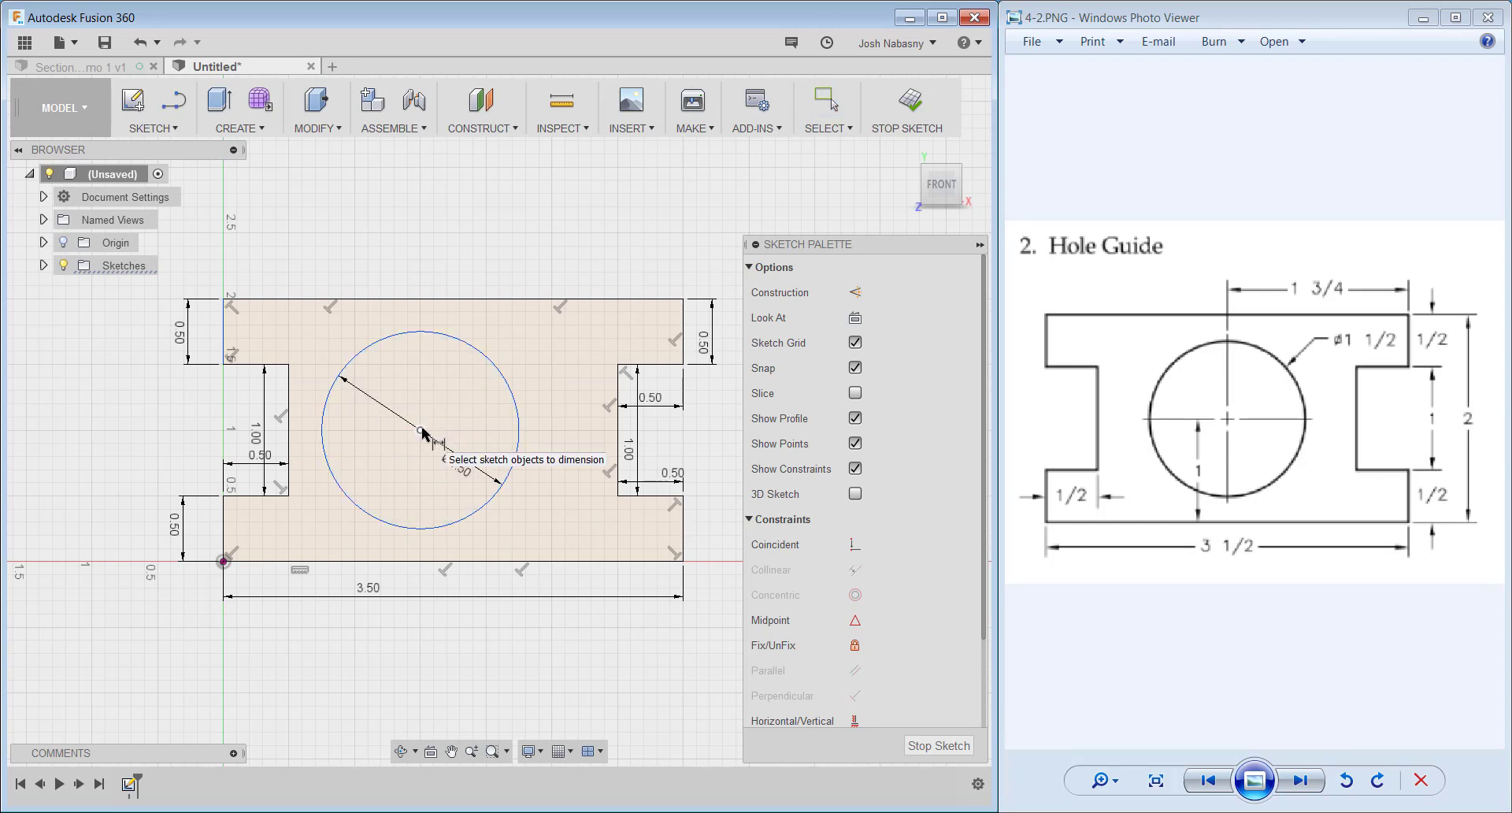
{"action": "left_click", "coordinate": [432, 560]}
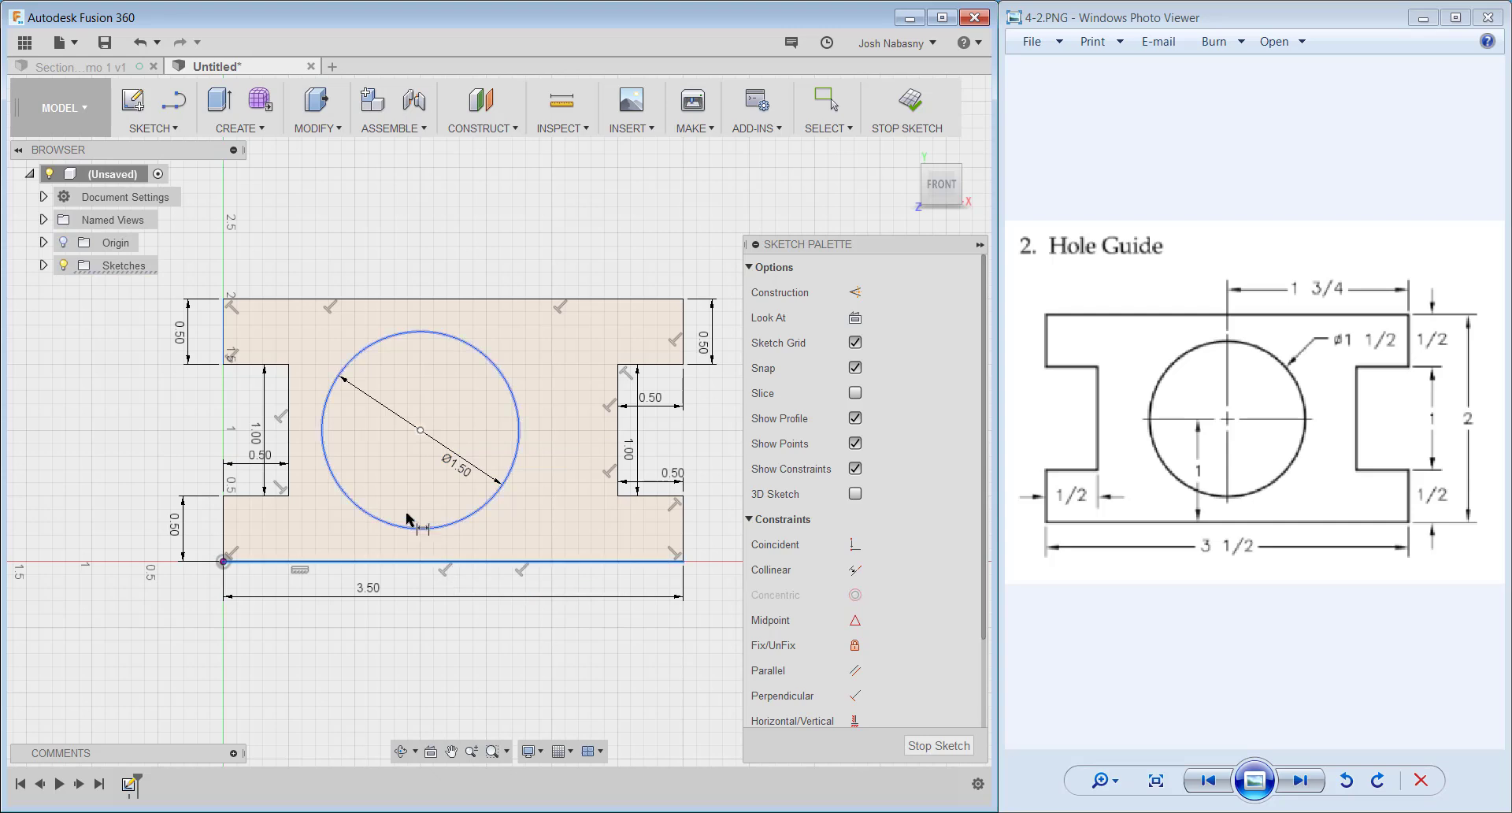
{"action": "left_click", "coordinate": [422, 430]}
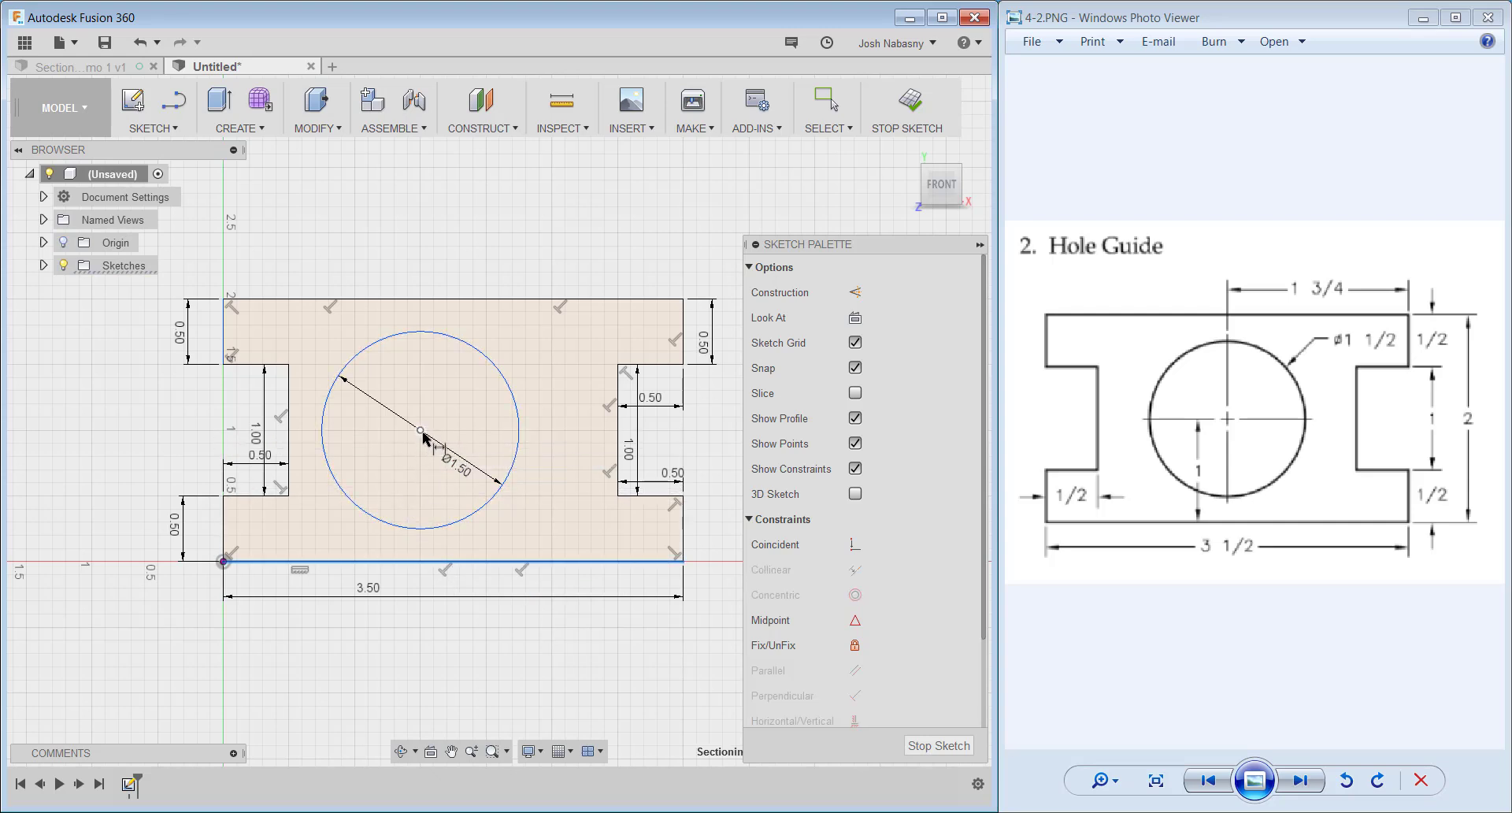
{"action": "left_click", "coordinate": [567, 508]}
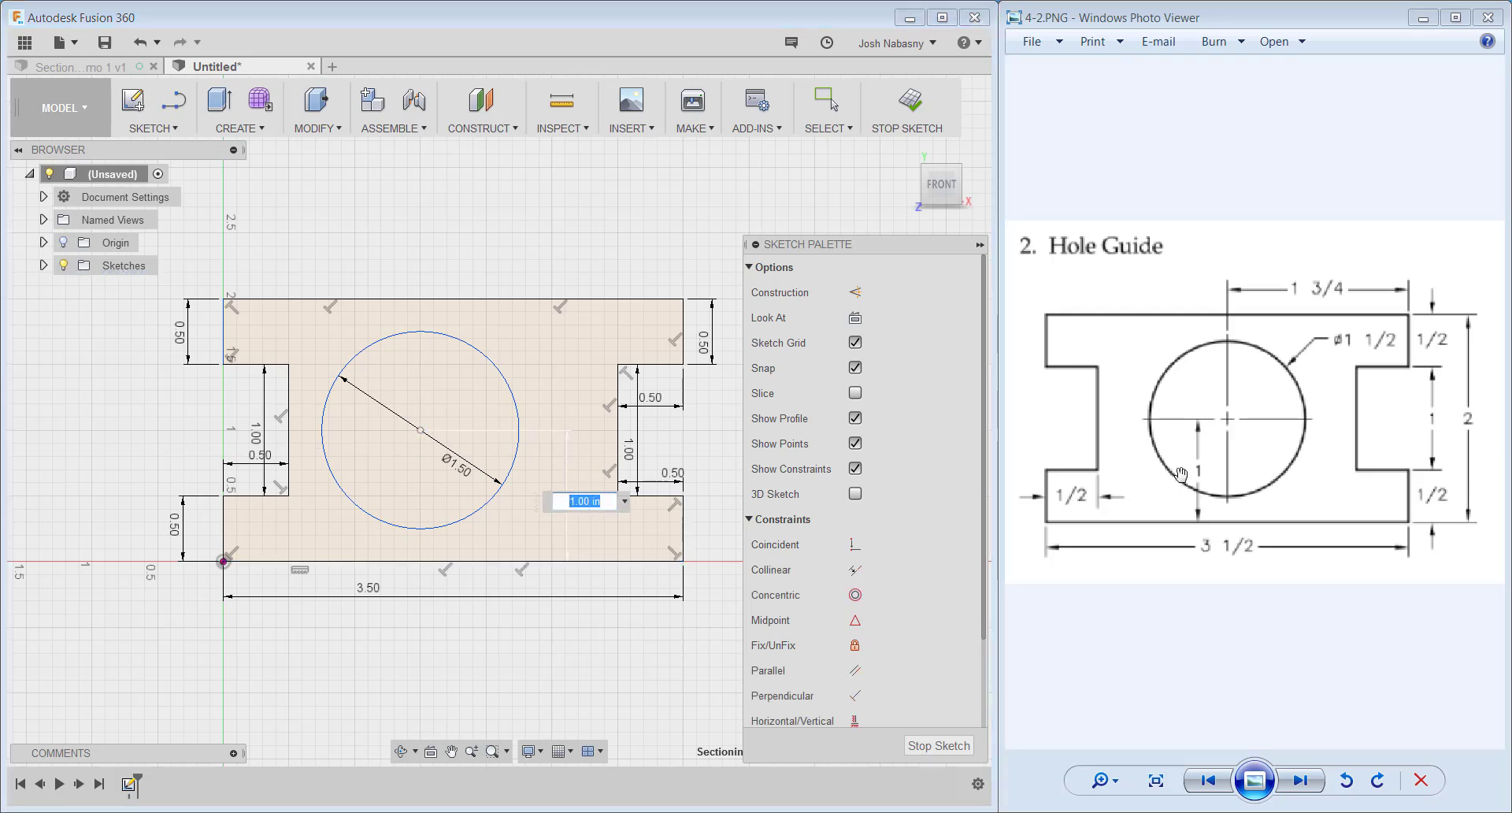
{"action": "left_click", "coordinate": [819, 466]}
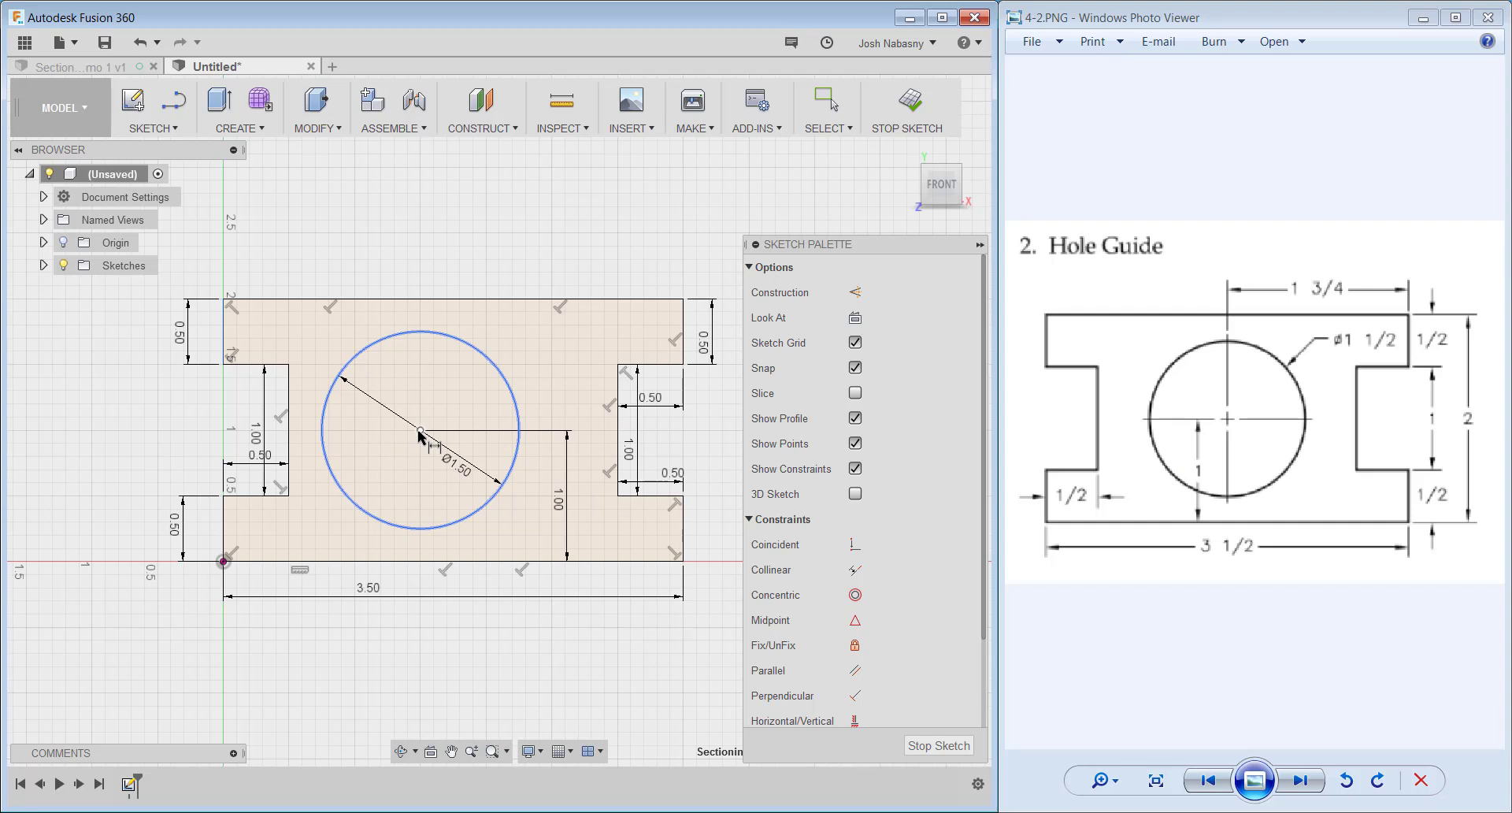
Dimension the circle's centre 1.75 in from the upper-right vertical edge and finish the sketch
{"action": "left_click", "coordinate": [683, 310]}
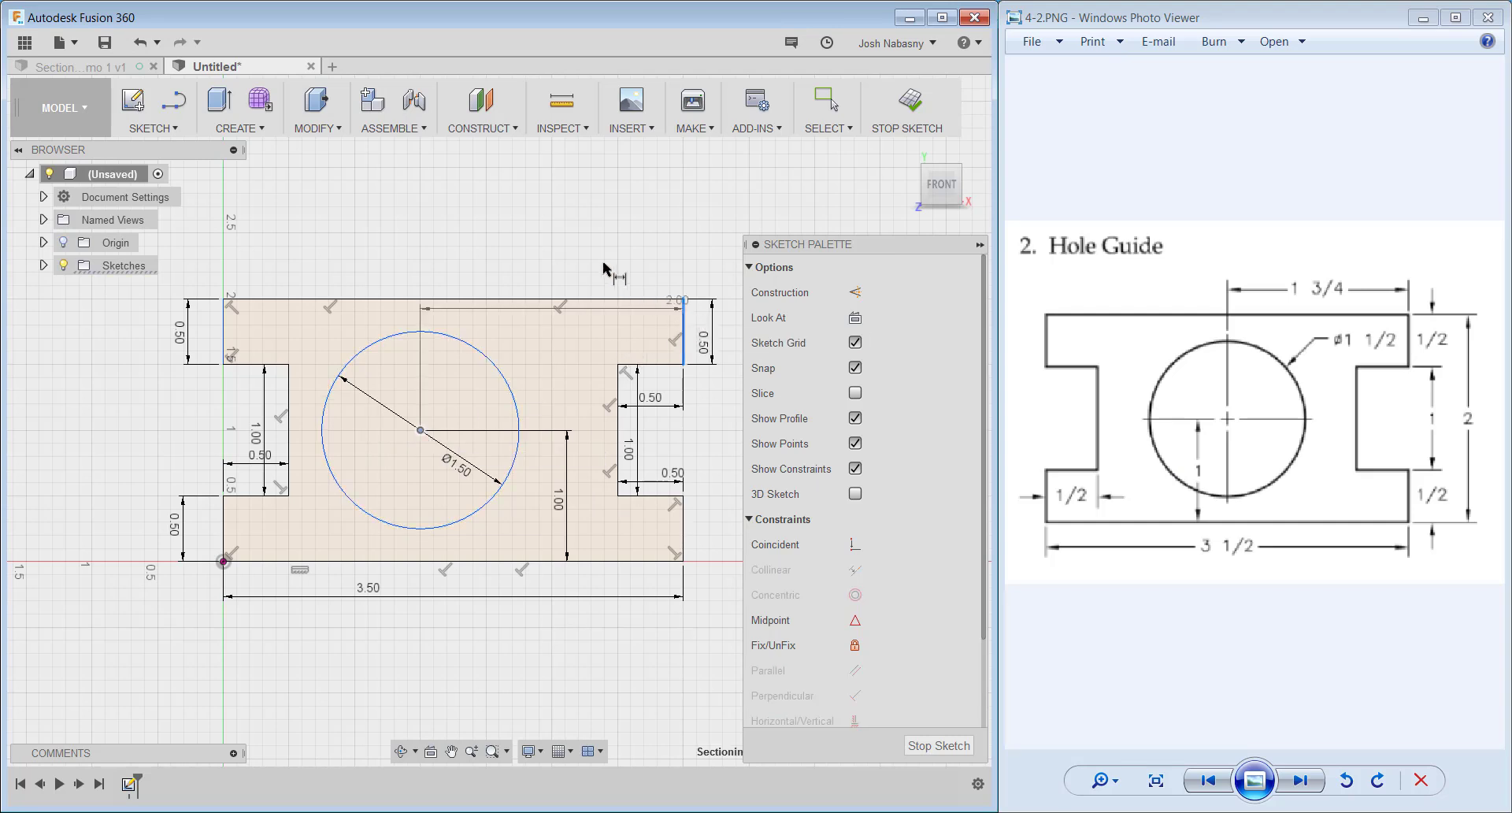
{"action": "left_click", "coordinate": [581, 239]}
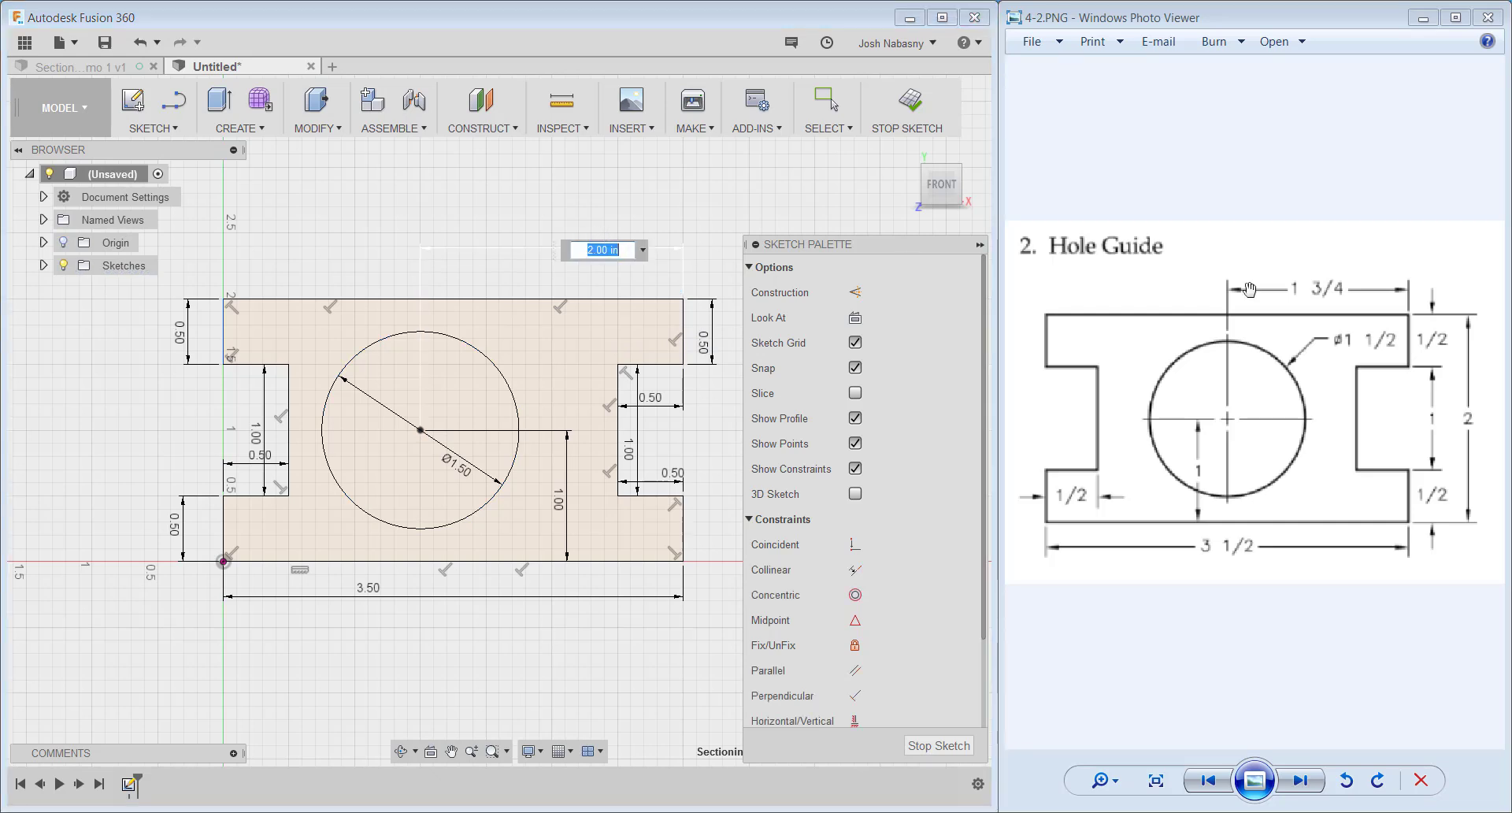
{"action": "type", "text": "1."}
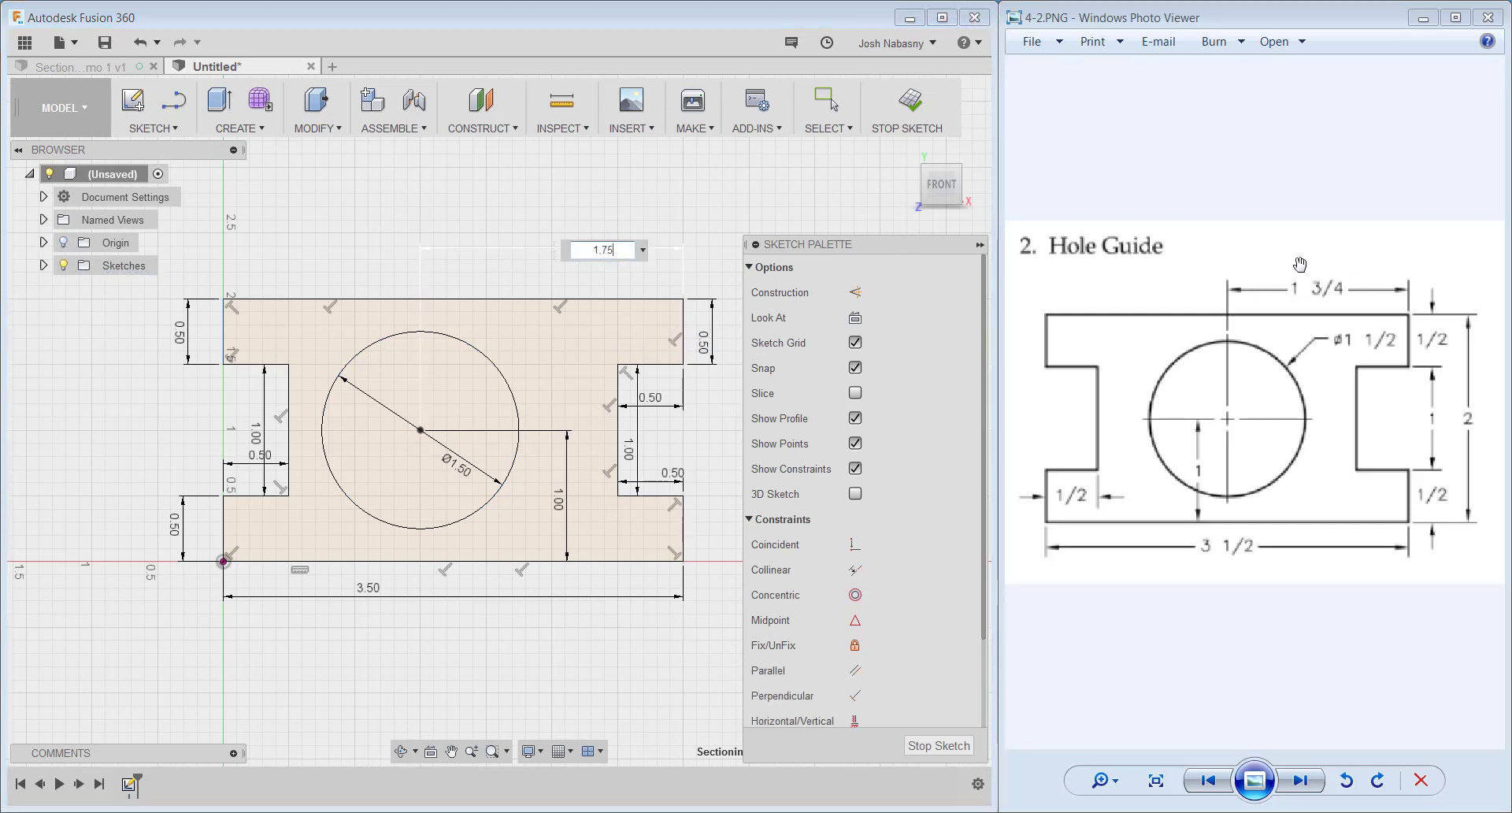
{"action": "type", "text": "75"}
{"action": "key", "text": "Return"}
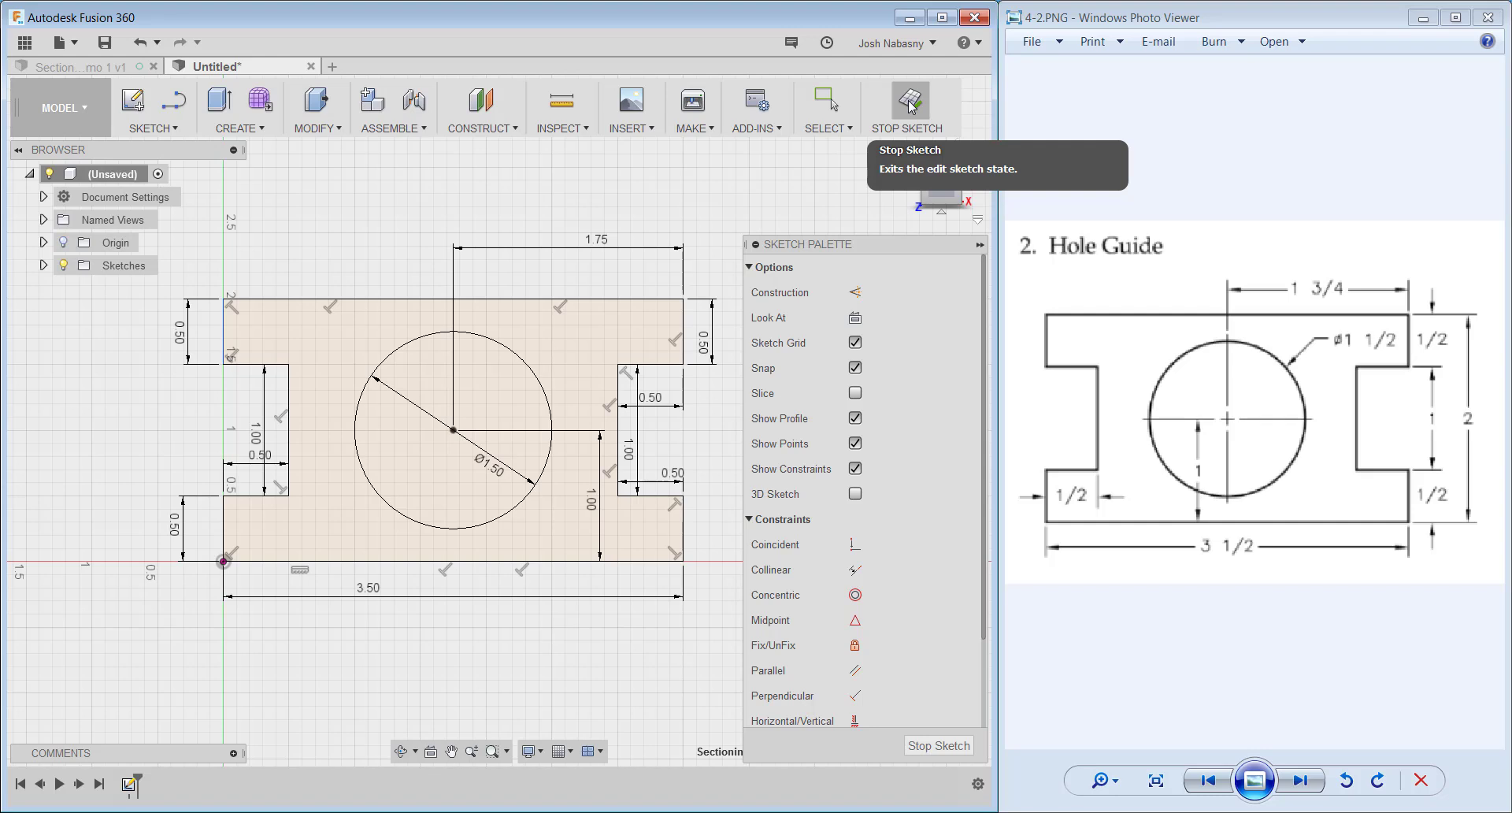
{"action": "left_click", "coordinate": [910, 106]}
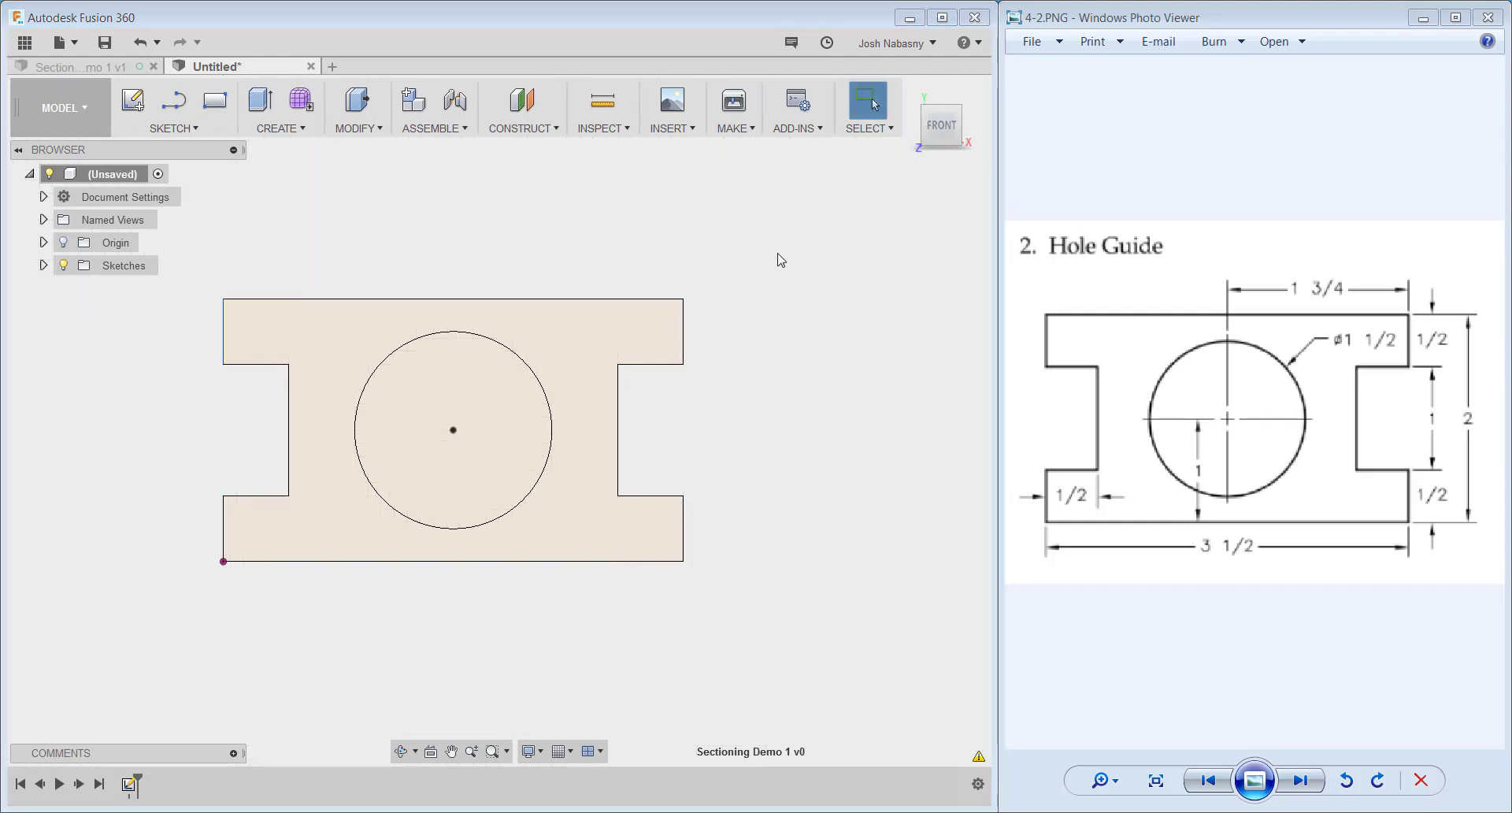
Extrude the notched plate profile around the circle 1 in as a new body, leaving the circle as a through hole
{"action": "key", "text": "q"}
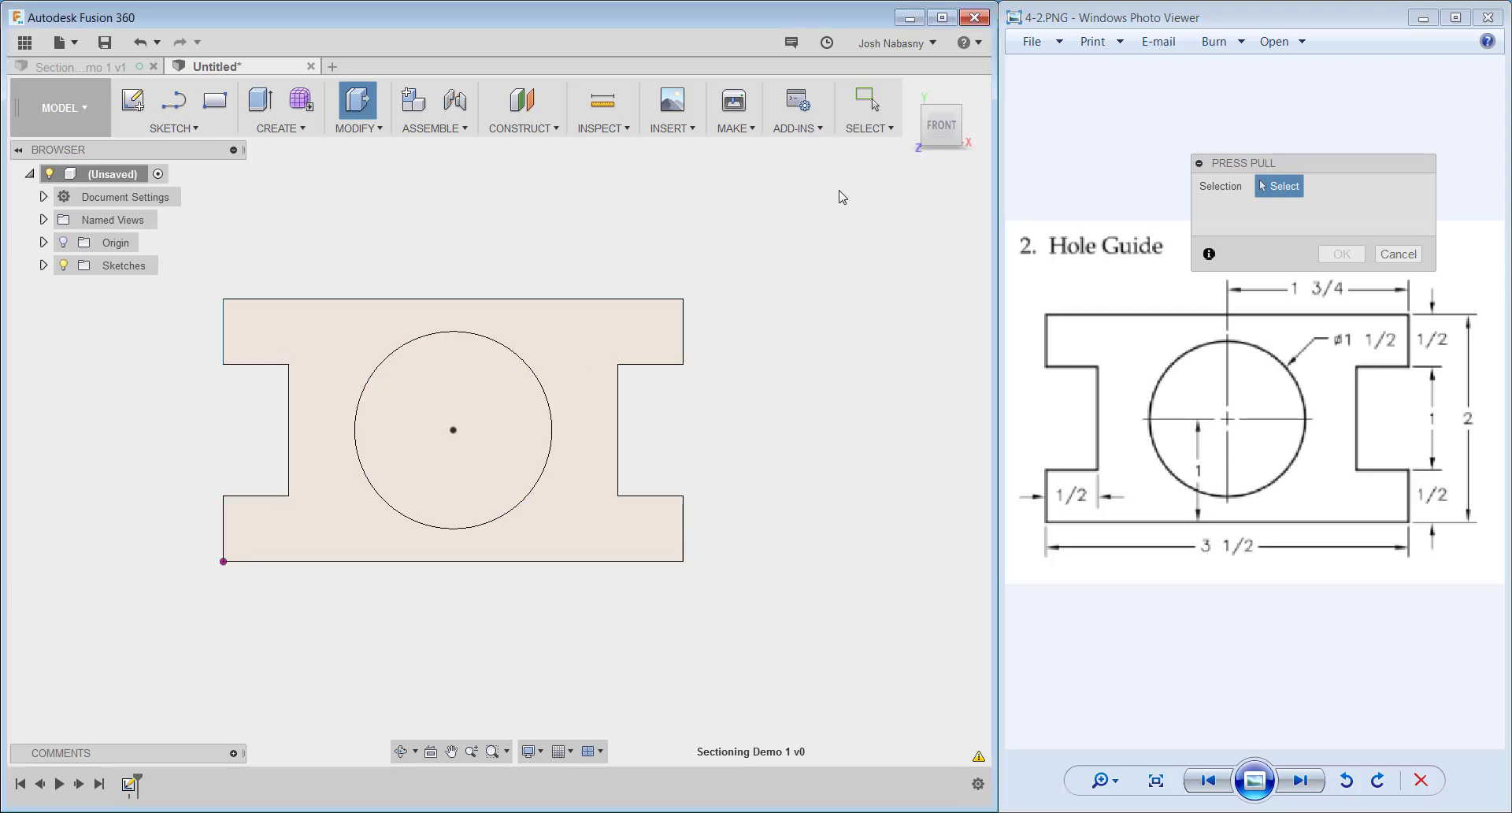
{"action": "left_click", "coordinate": [645, 319]}
{"action": "left_click", "coordinate": [907, 89]}
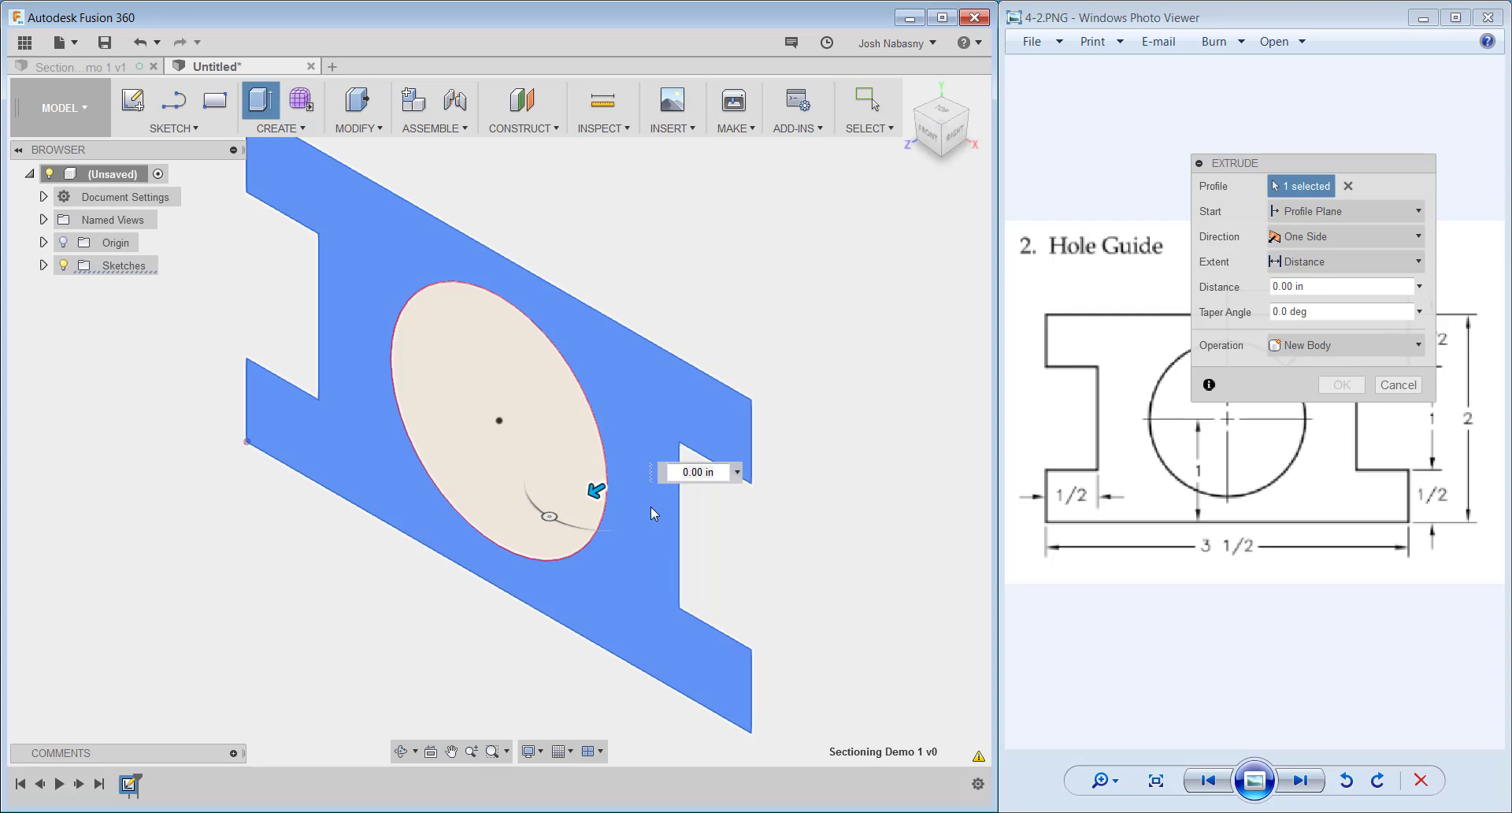
{"action": "left_click_drag", "start_coordinate": [594, 489], "coordinate": [537, 523]}
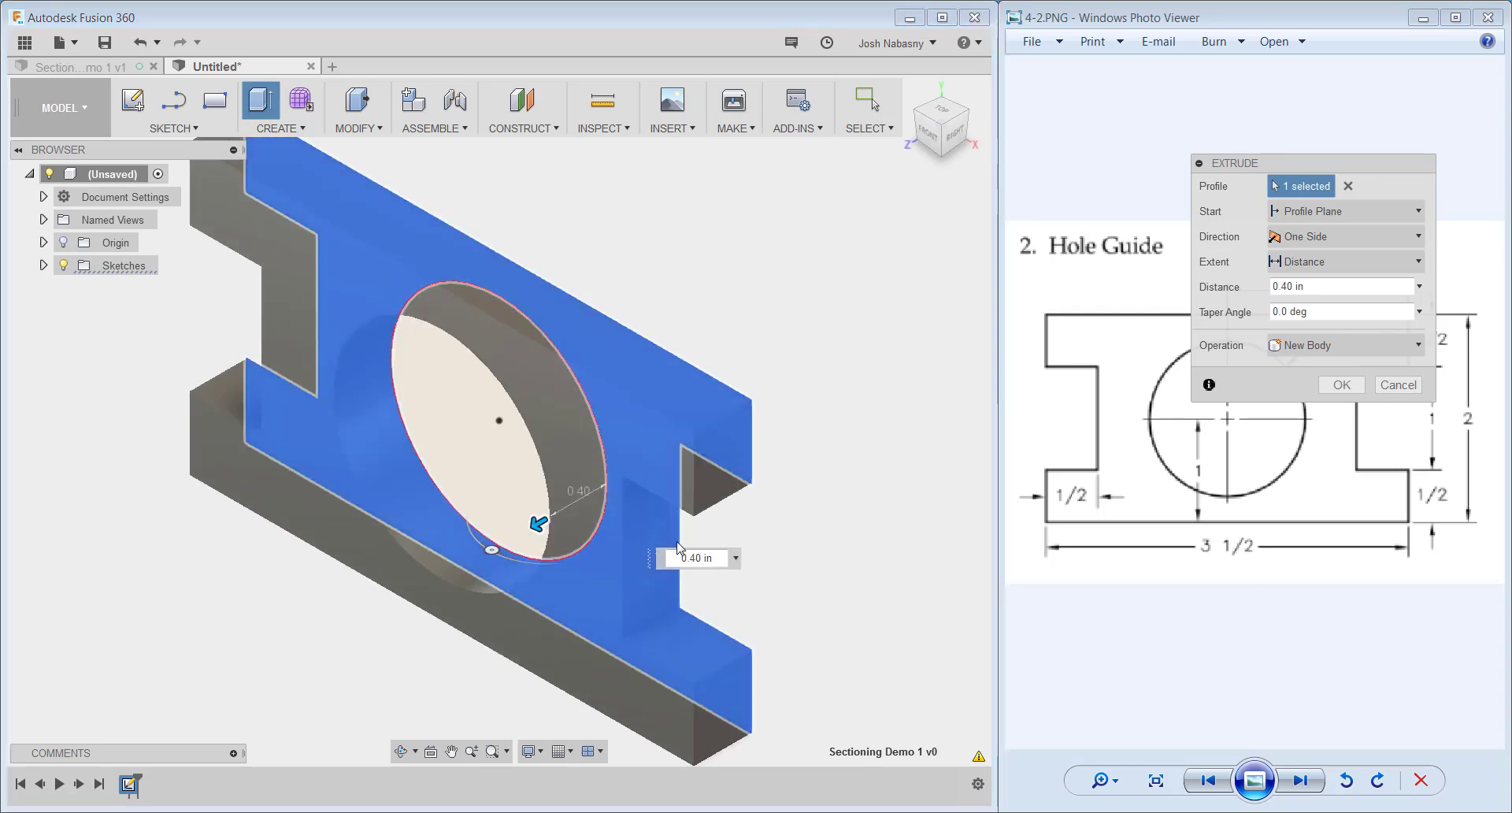
{"action": "left_click", "coordinate": [709, 557]}
{"action": "type", "text": "1"}
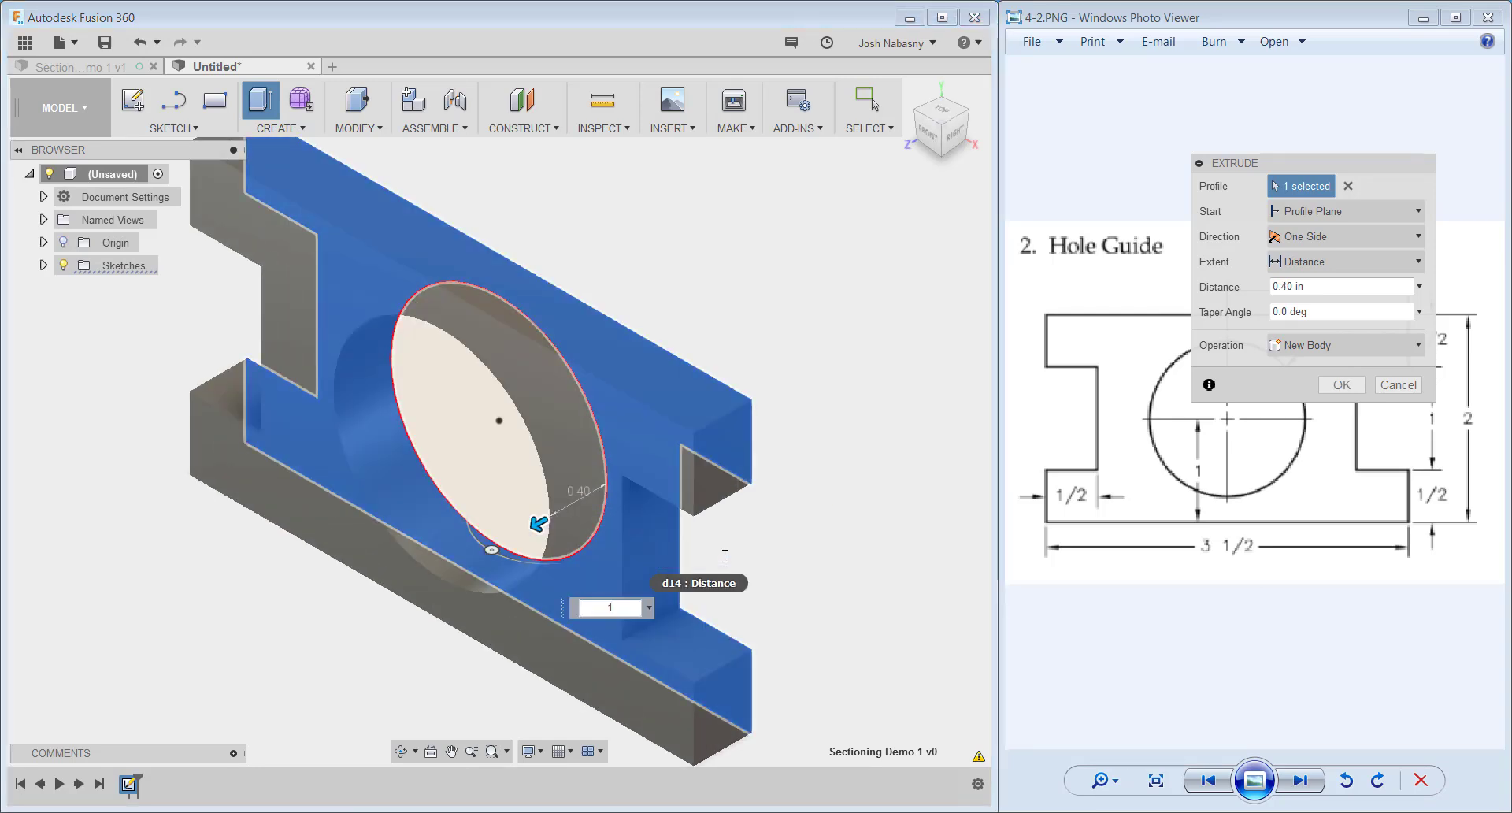
{"action": "key", "text": "Return"}
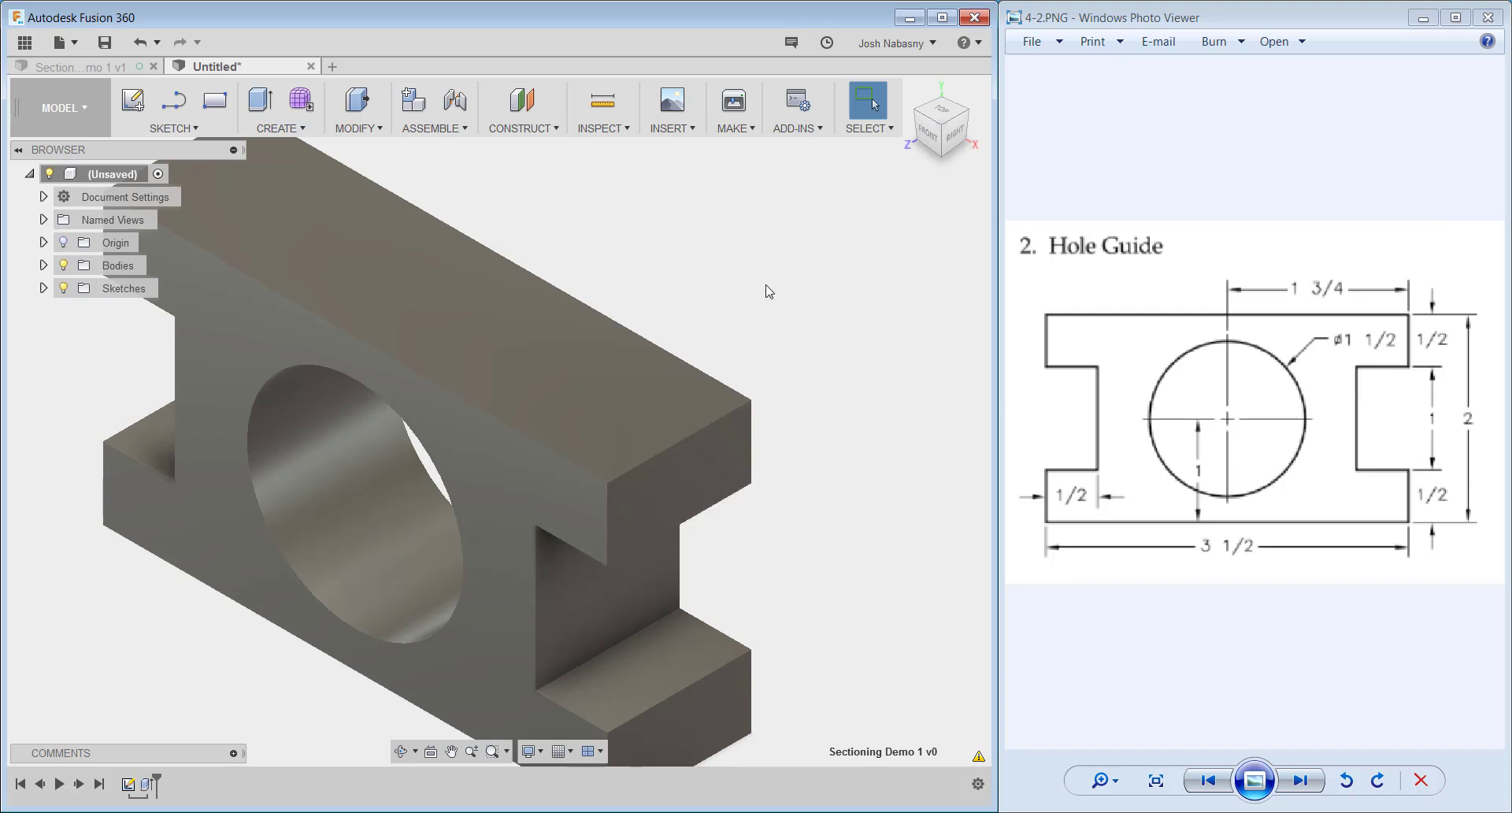
{"action": "scroll", "coordinate": [770, 293], "scroll_direction": "down", "scroll_amount": 3}
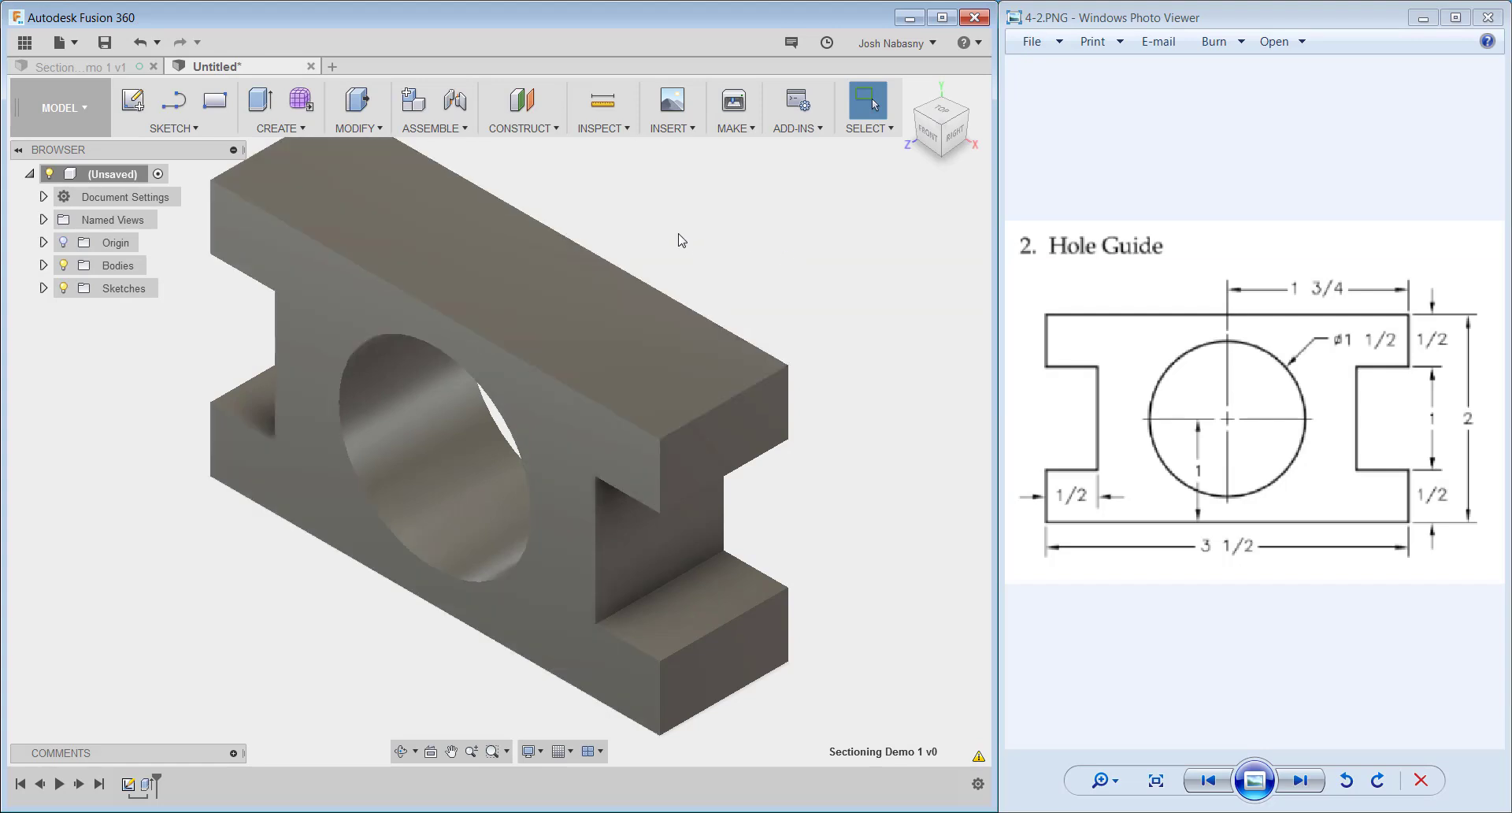
Save the design under the name Sectioning Demo
{"action": "left_click", "coordinate": [66, 43]}
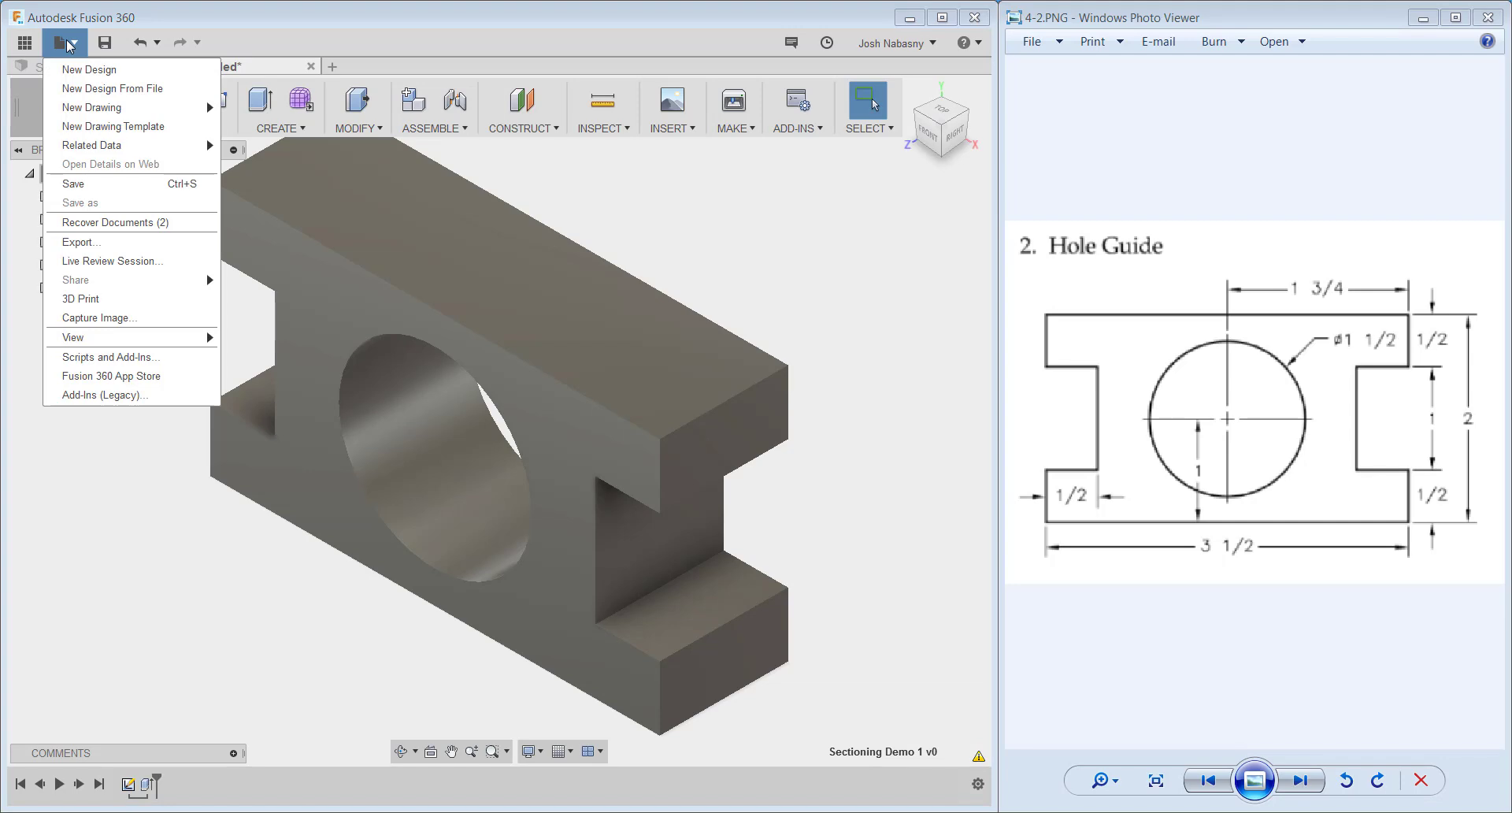
{"action": "left_click", "coordinate": [78, 184]}
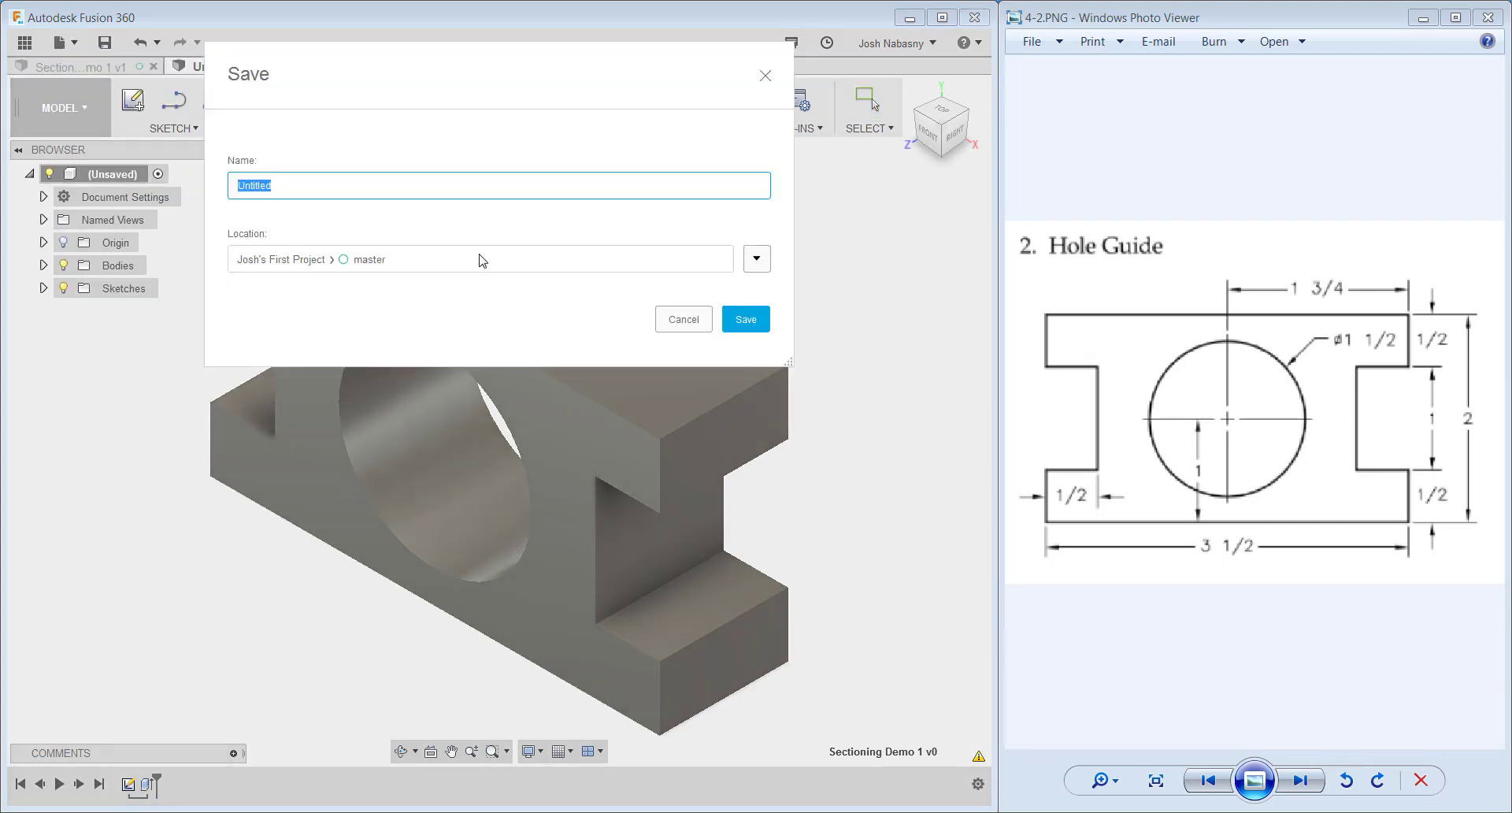
{"action": "type", "text": "Sectioning Demo"}
{"action": "key", "text": "Return"}
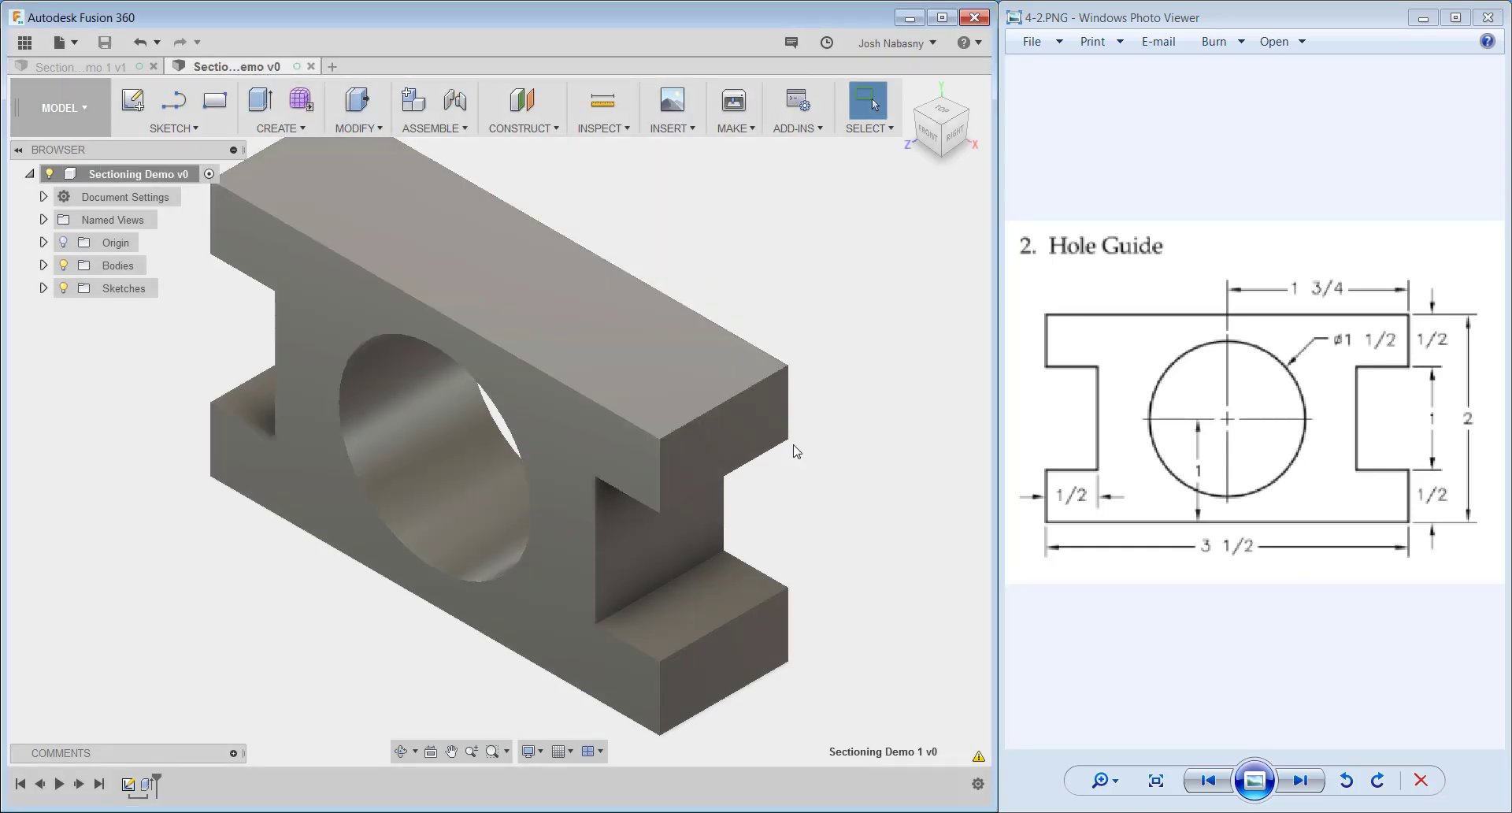
Create a new drawing from the full design using the ASIZE LT INCHES template and maximize the program window
{"action": "left_click", "coordinate": [70, 122]}
{"action": "mouse_move", "coordinate": [93, 386]}
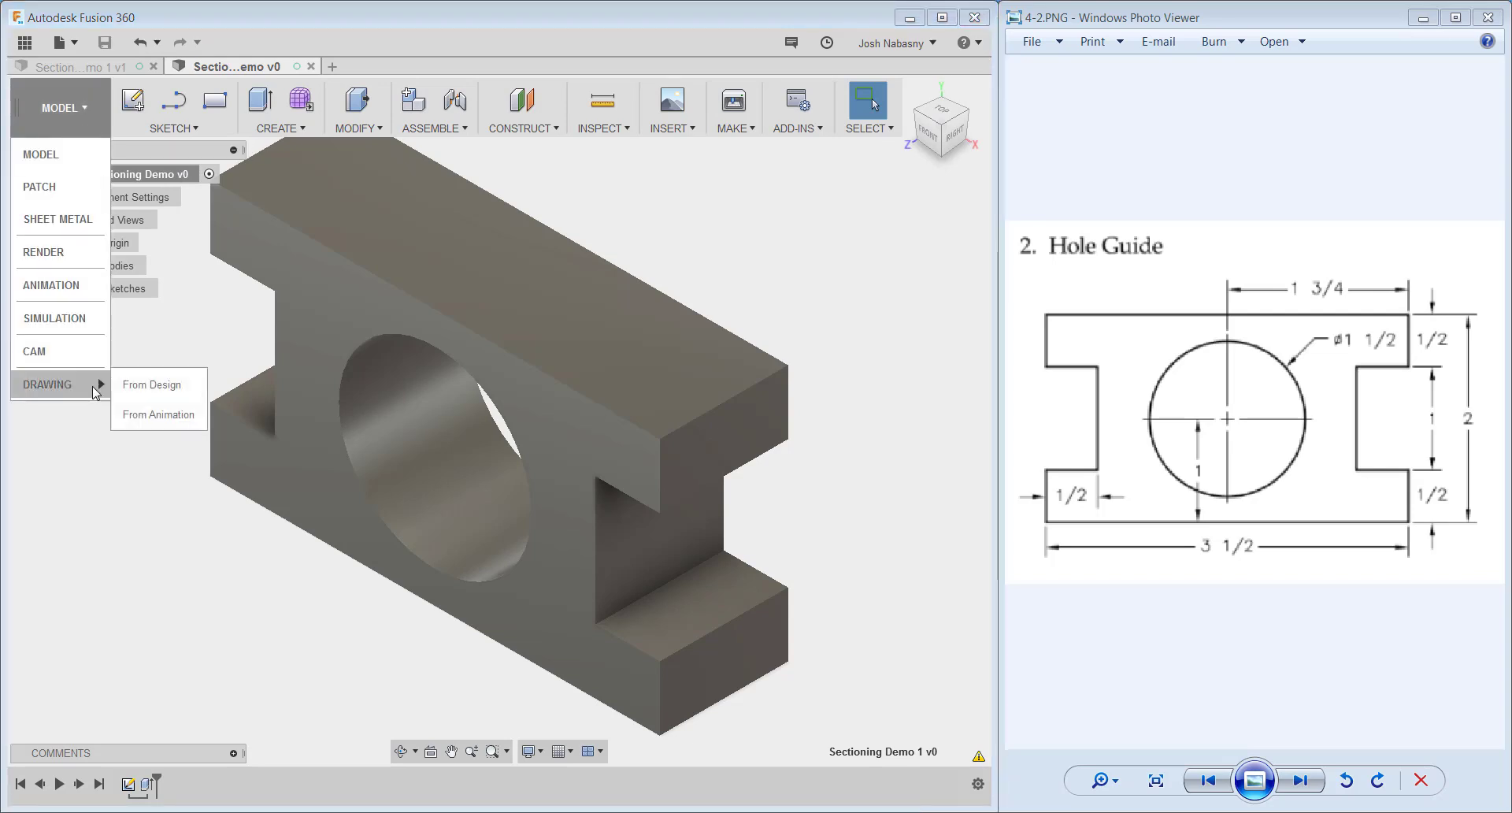
{"action": "left_click", "coordinate": [134, 392]}
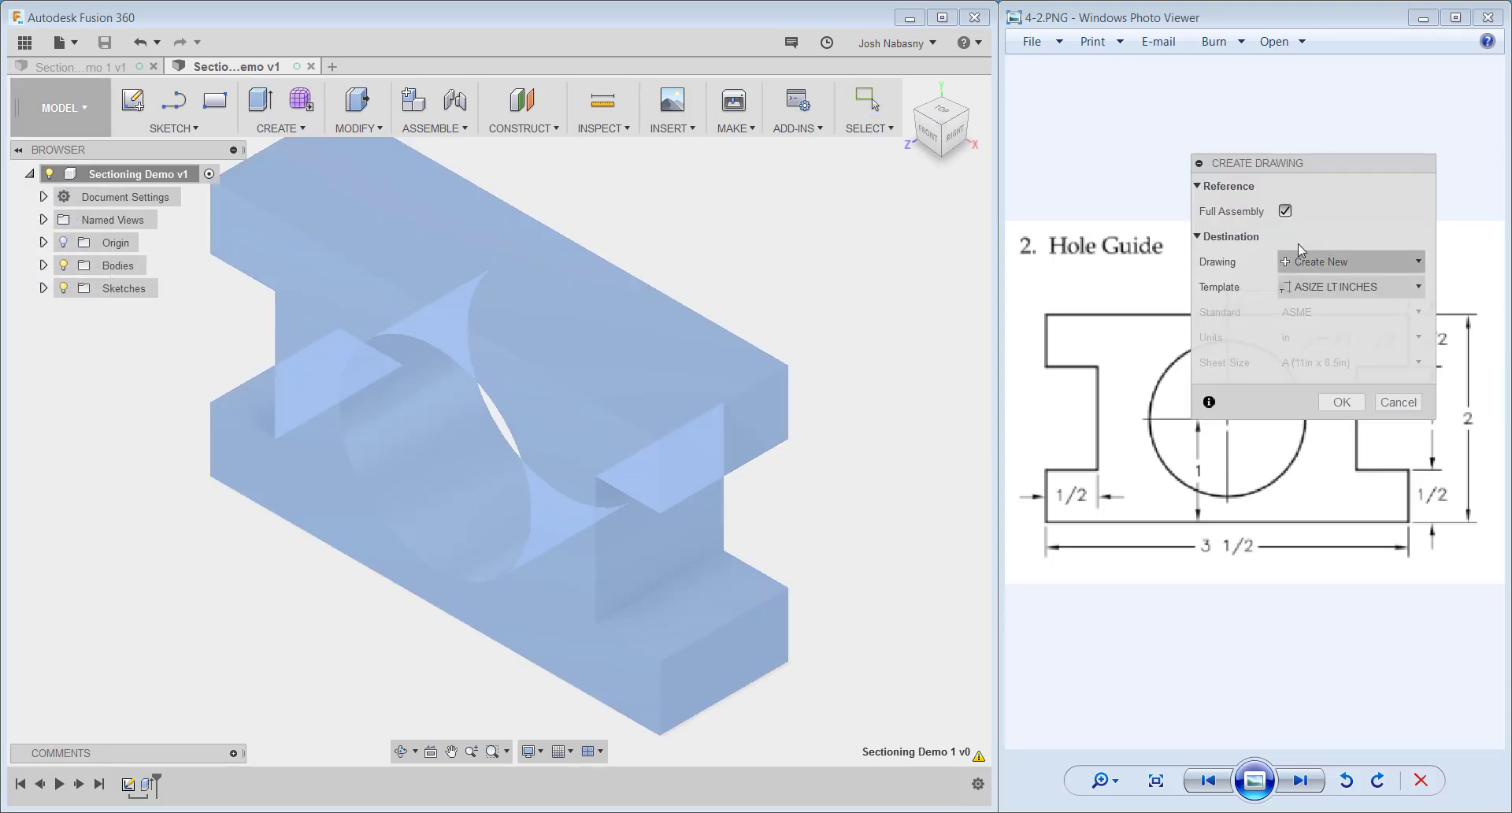
{"action": "mouse_move", "coordinate": [1276, 165]}
{"action": "left_mouse_down"}
{"action": "mouse_move", "coordinate": [815, 224]}
{"action": "mouse_move", "coordinate": [812, 203]}
{"action": "left_mouse_up"}
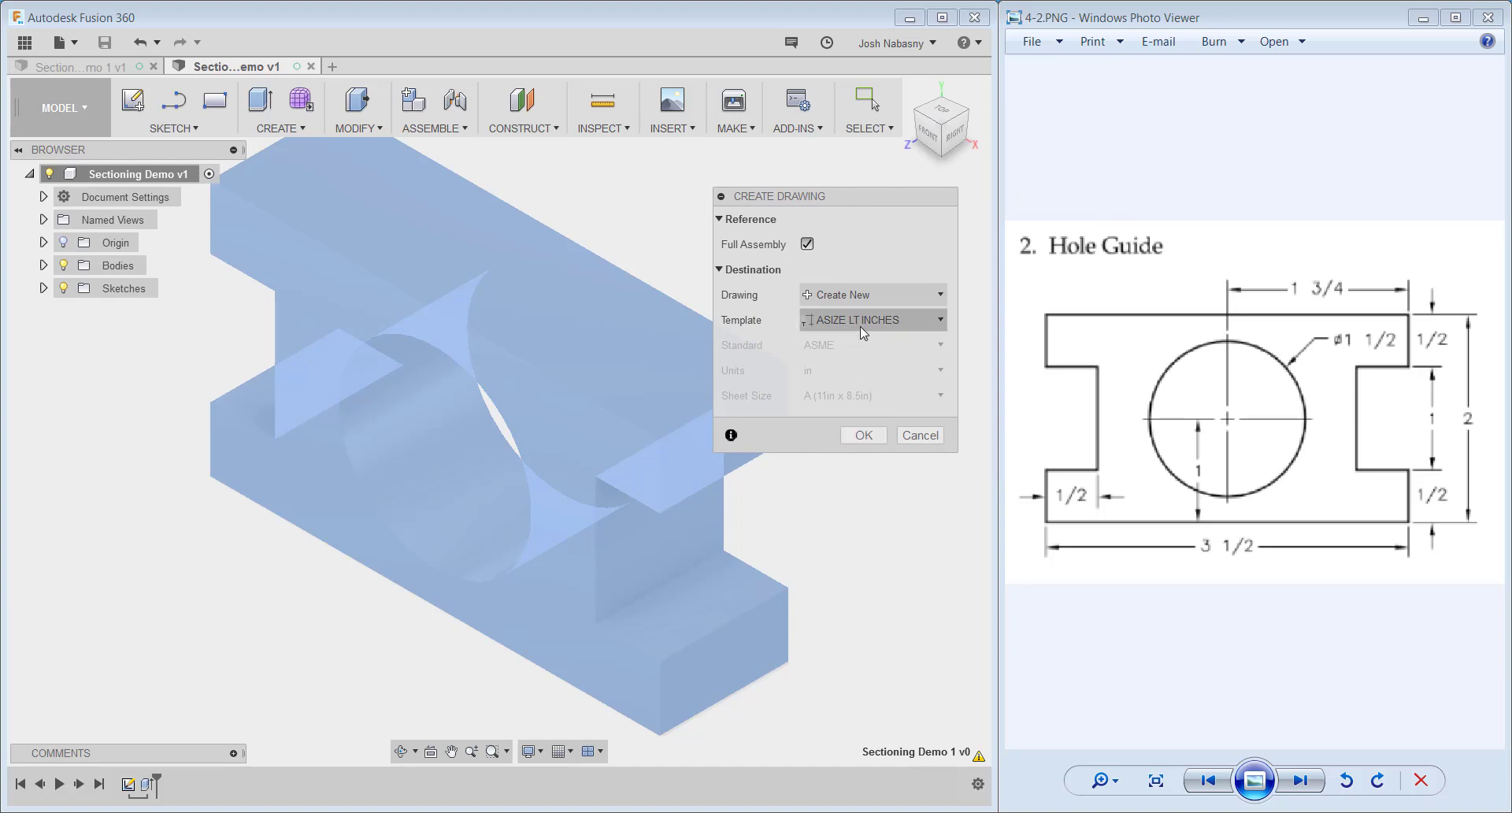
{"action": "left_click", "coordinate": [864, 436]}
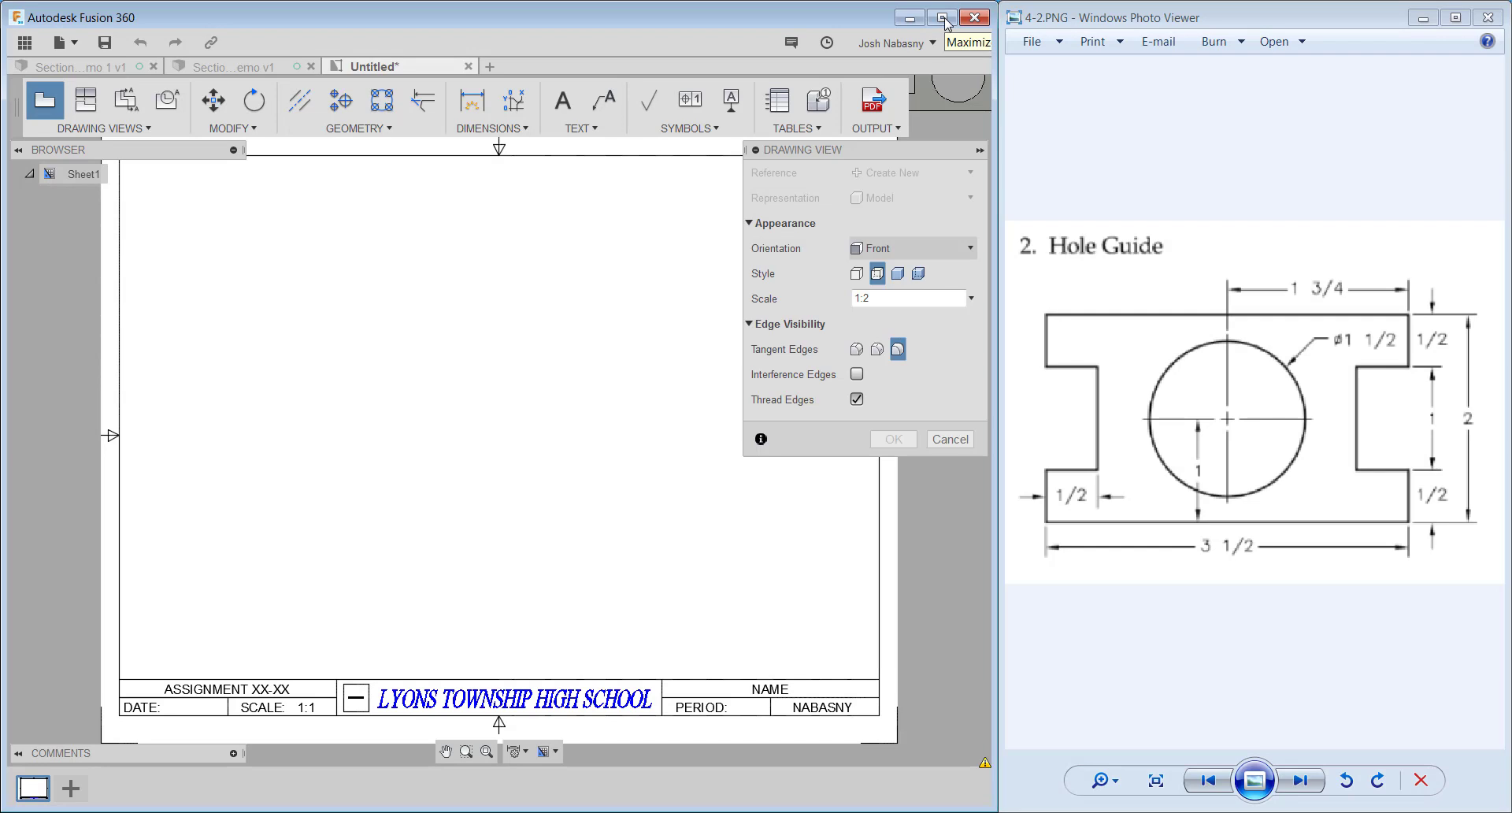
{"action": "left_click", "coordinate": [944, 19]}
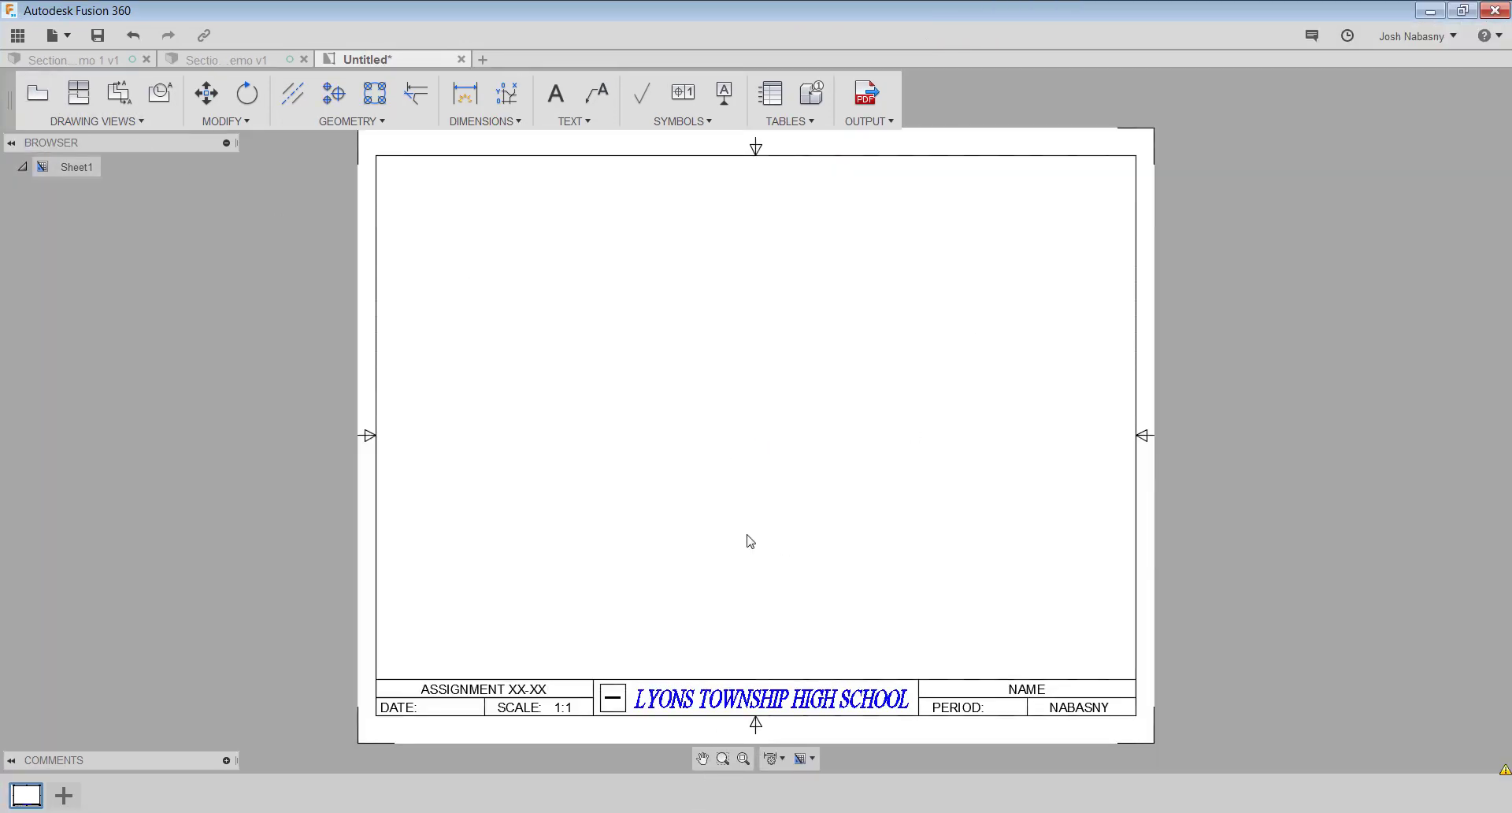
Place a front base view of the plate at 1:1 scale in the sheet's lower-left area
{"action": "left_click", "coordinate": [32, 99]}
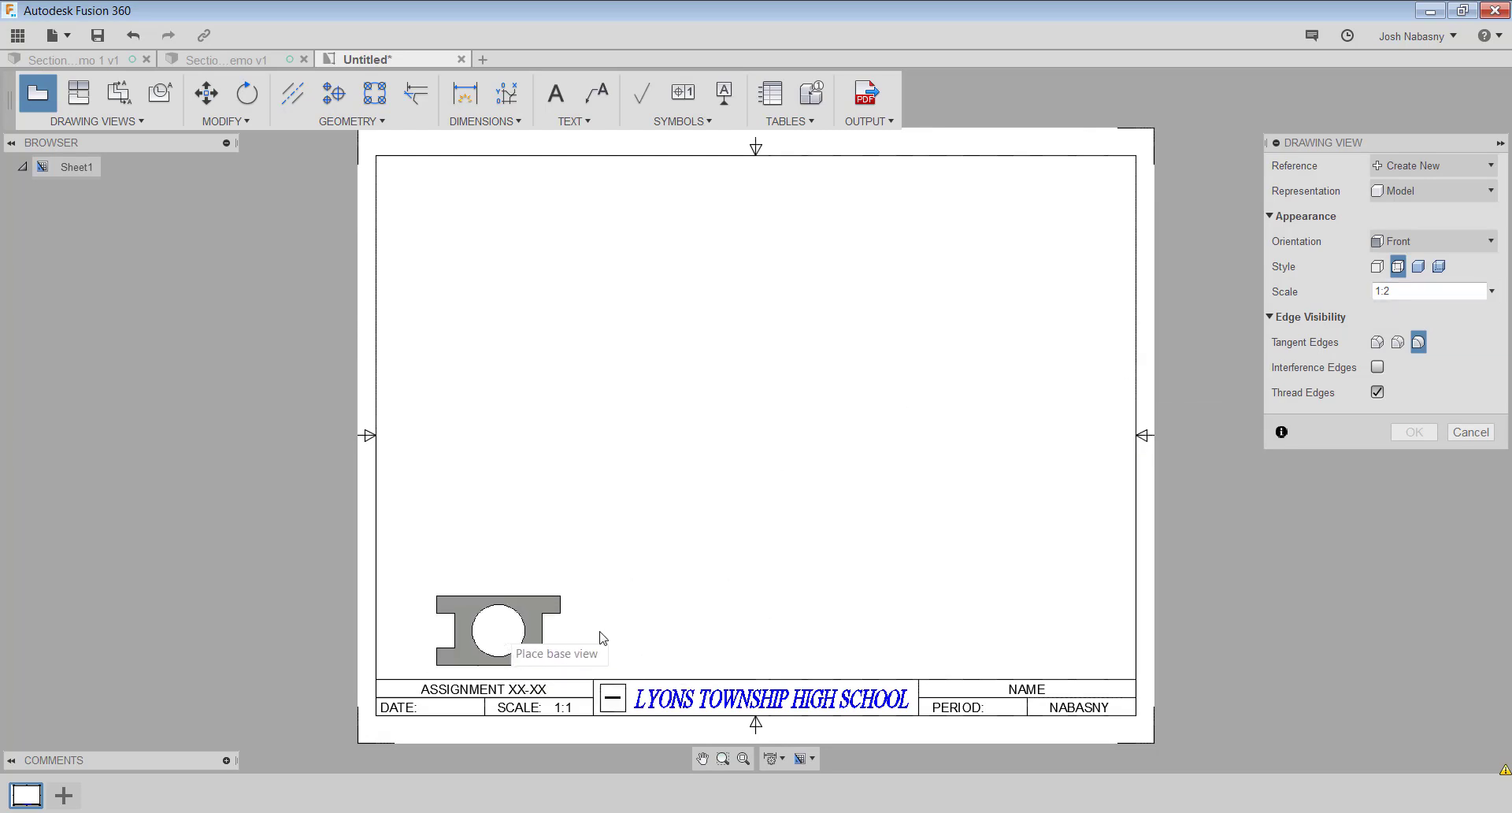
{"action": "left_click", "coordinate": [1414, 291]}
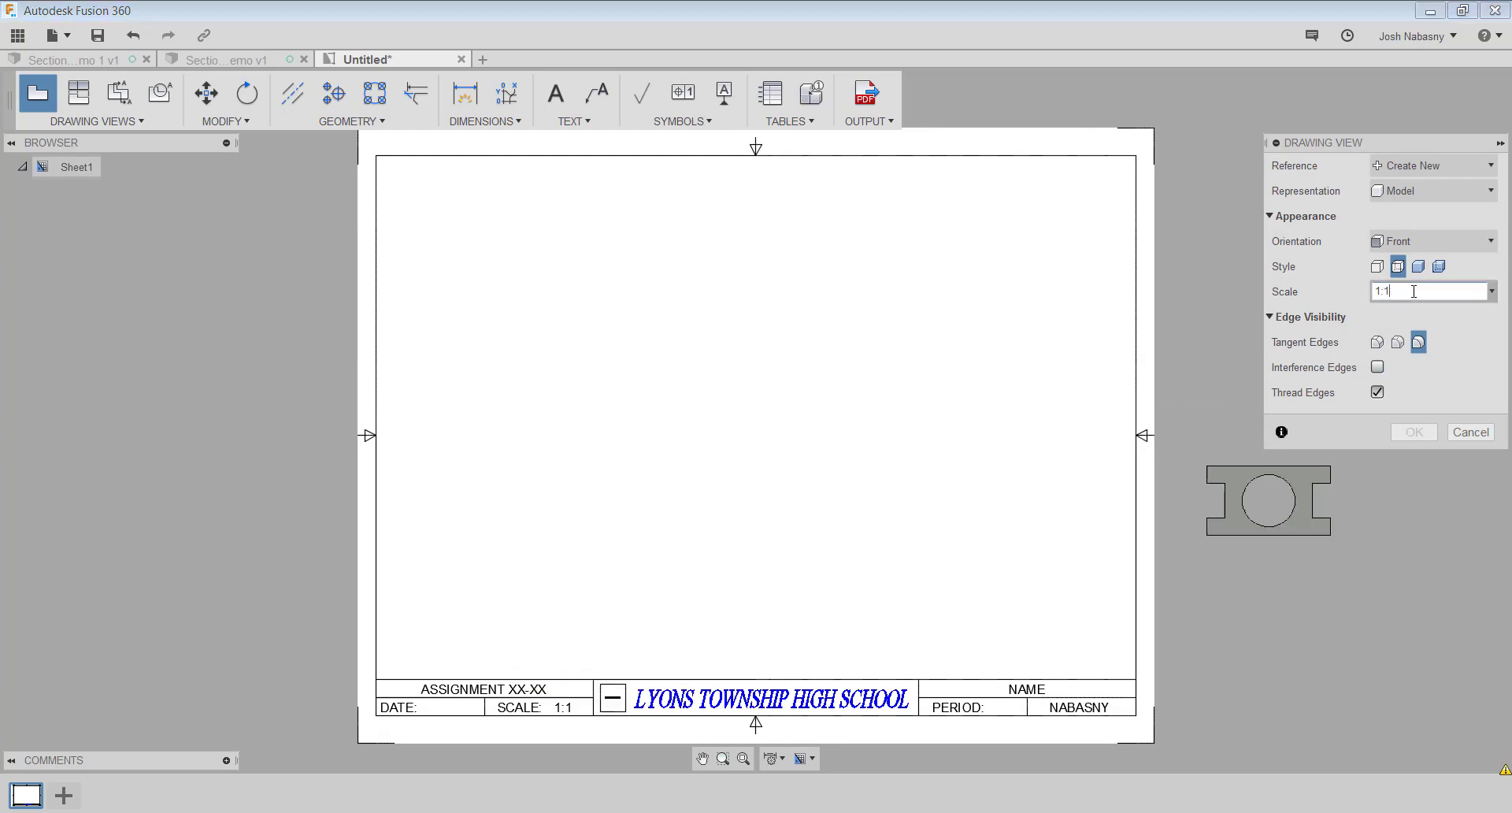
{"action": "key", "text": "Return"}
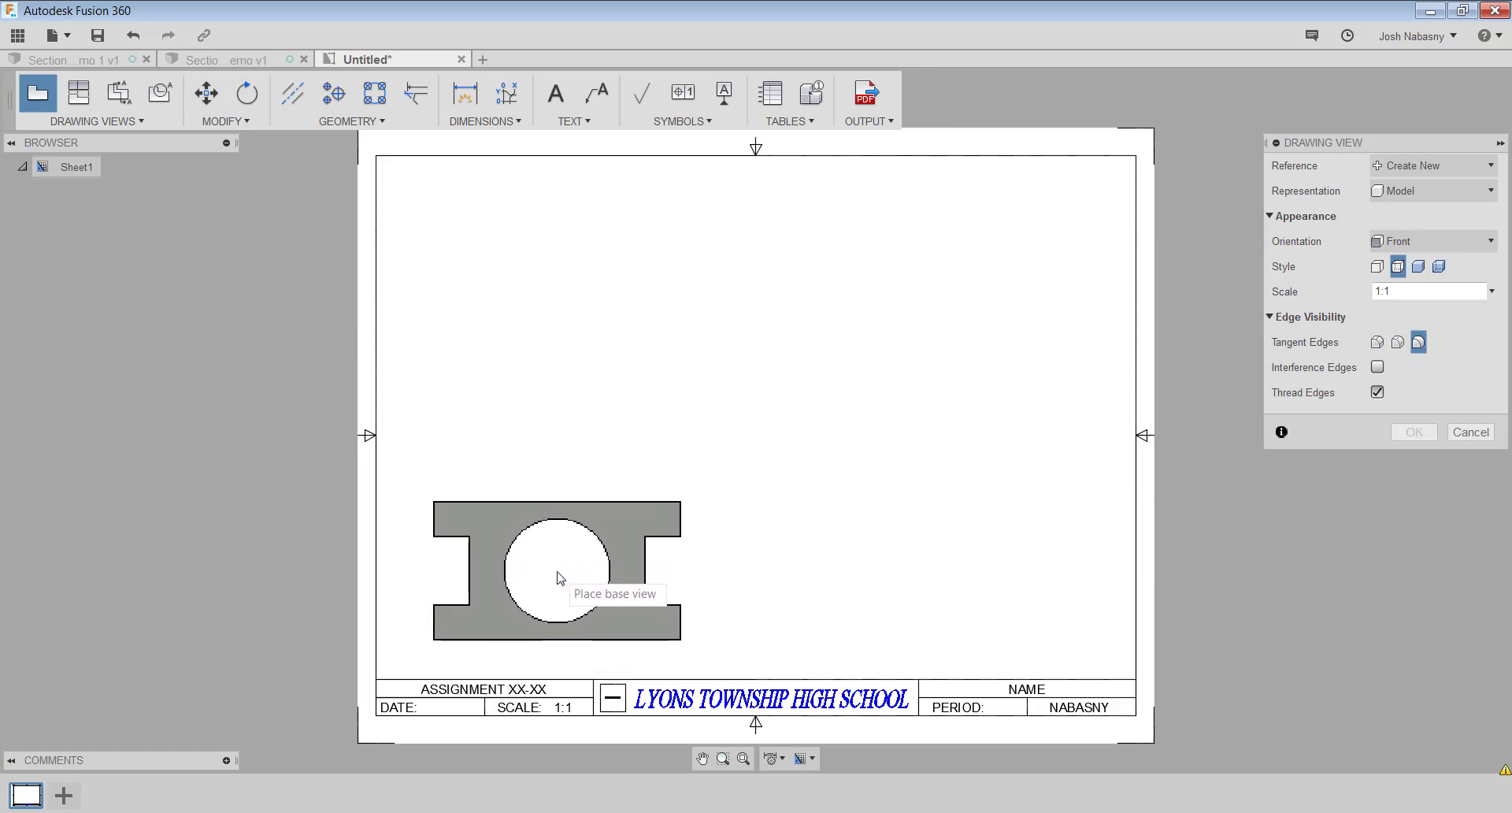
{"action": "left_click", "coordinate": [557, 577]}
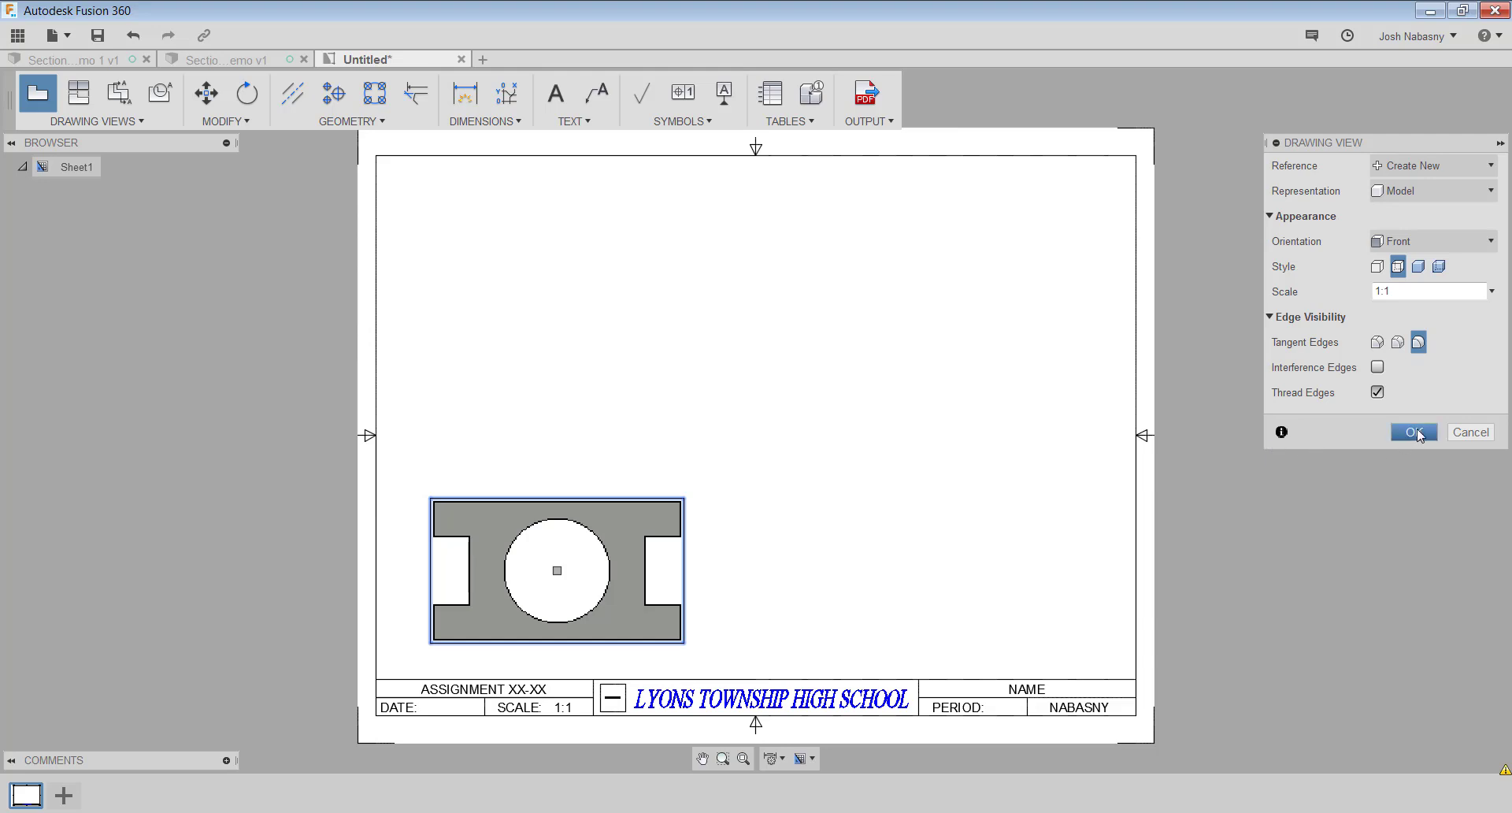
{"action": "left_click", "coordinate": [1415, 433]}
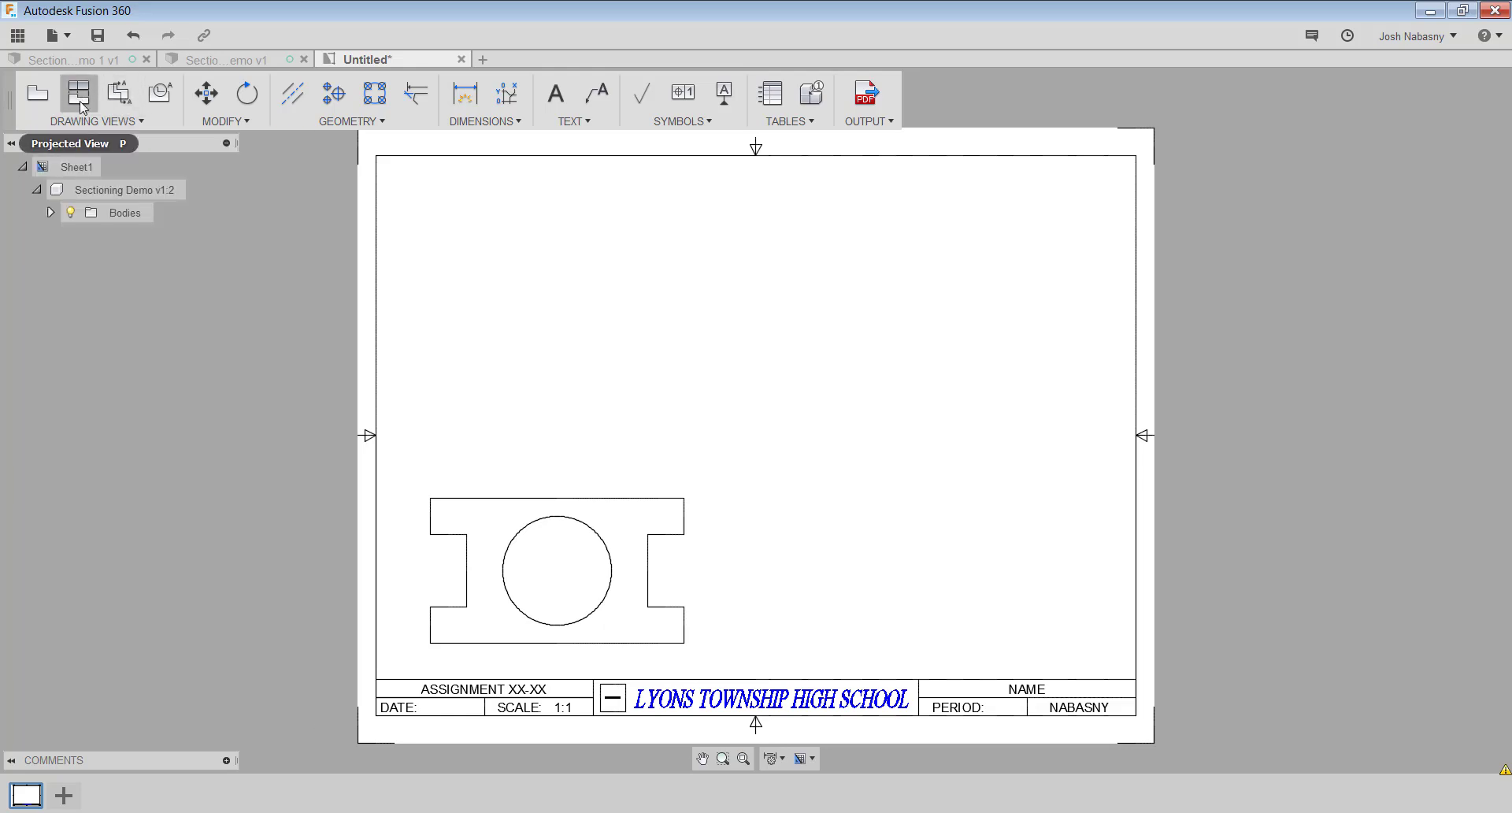
Create a full section view from a vertical cutting line through the hole's centre and place it right of the front view
{"action": "left_click", "coordinate": [126, 105]}
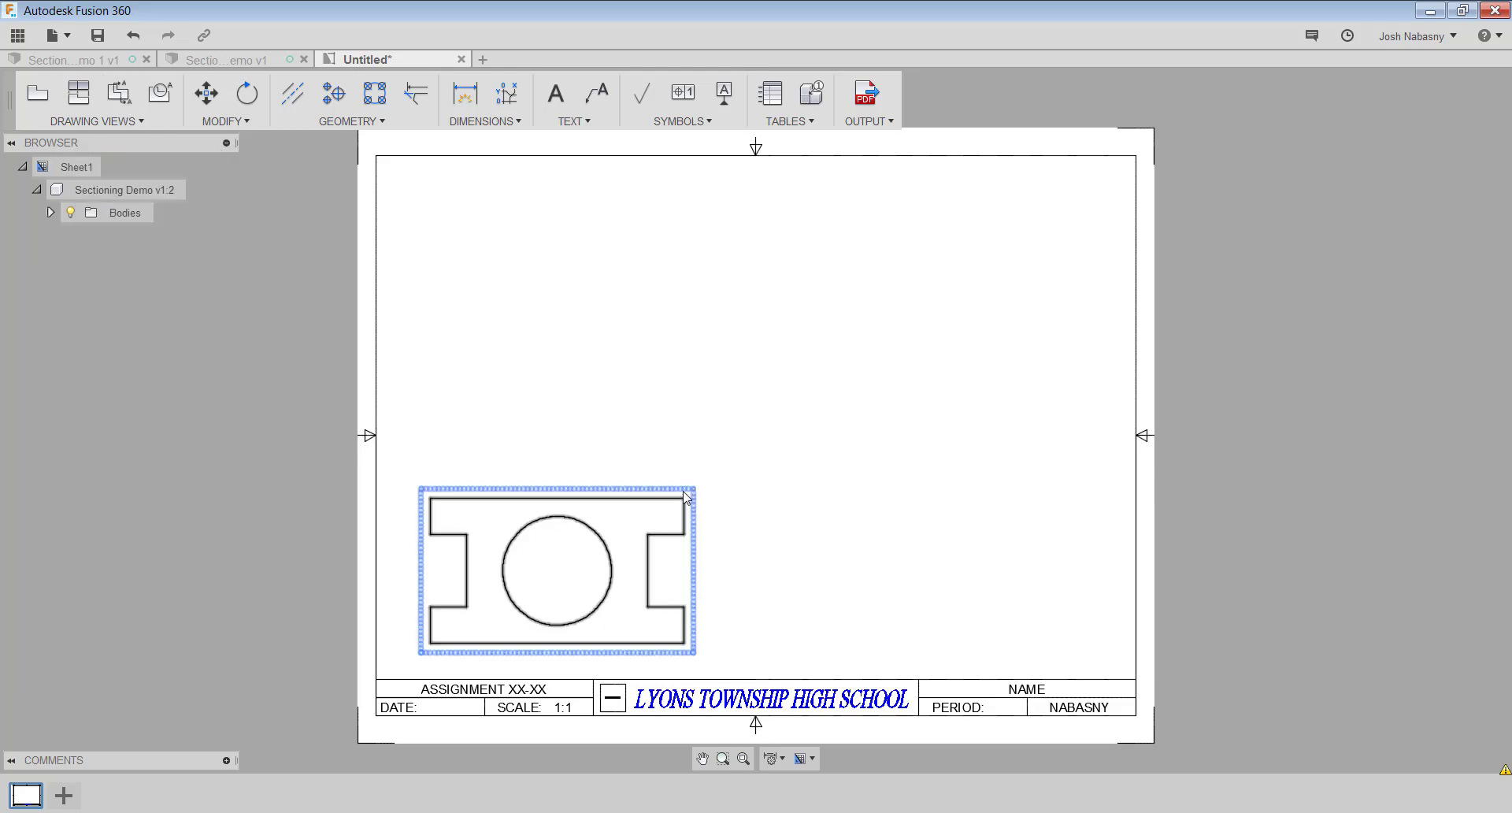
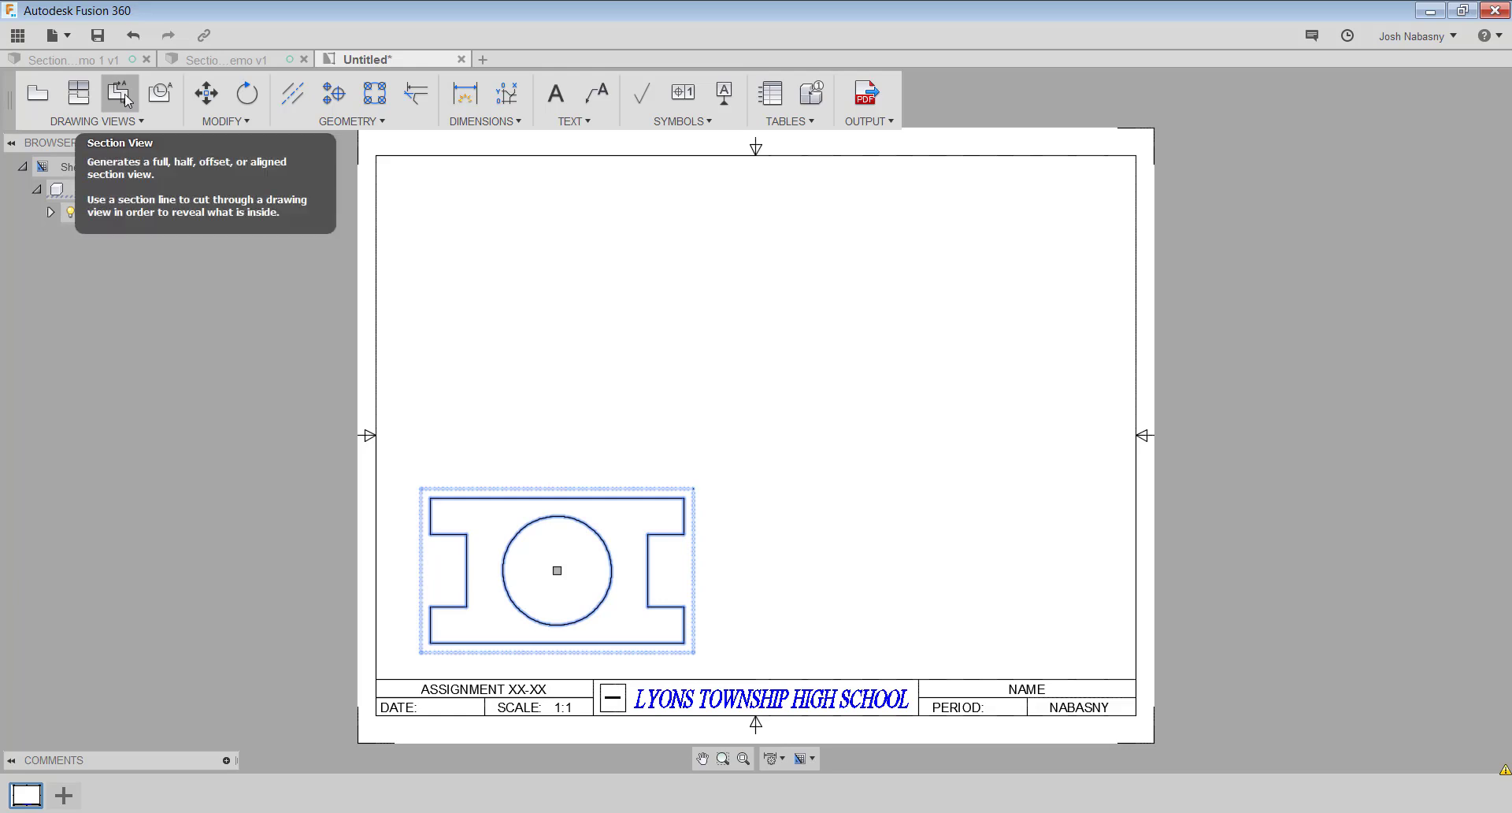
{"action": "left_click", "coordinate": [123, 96]}
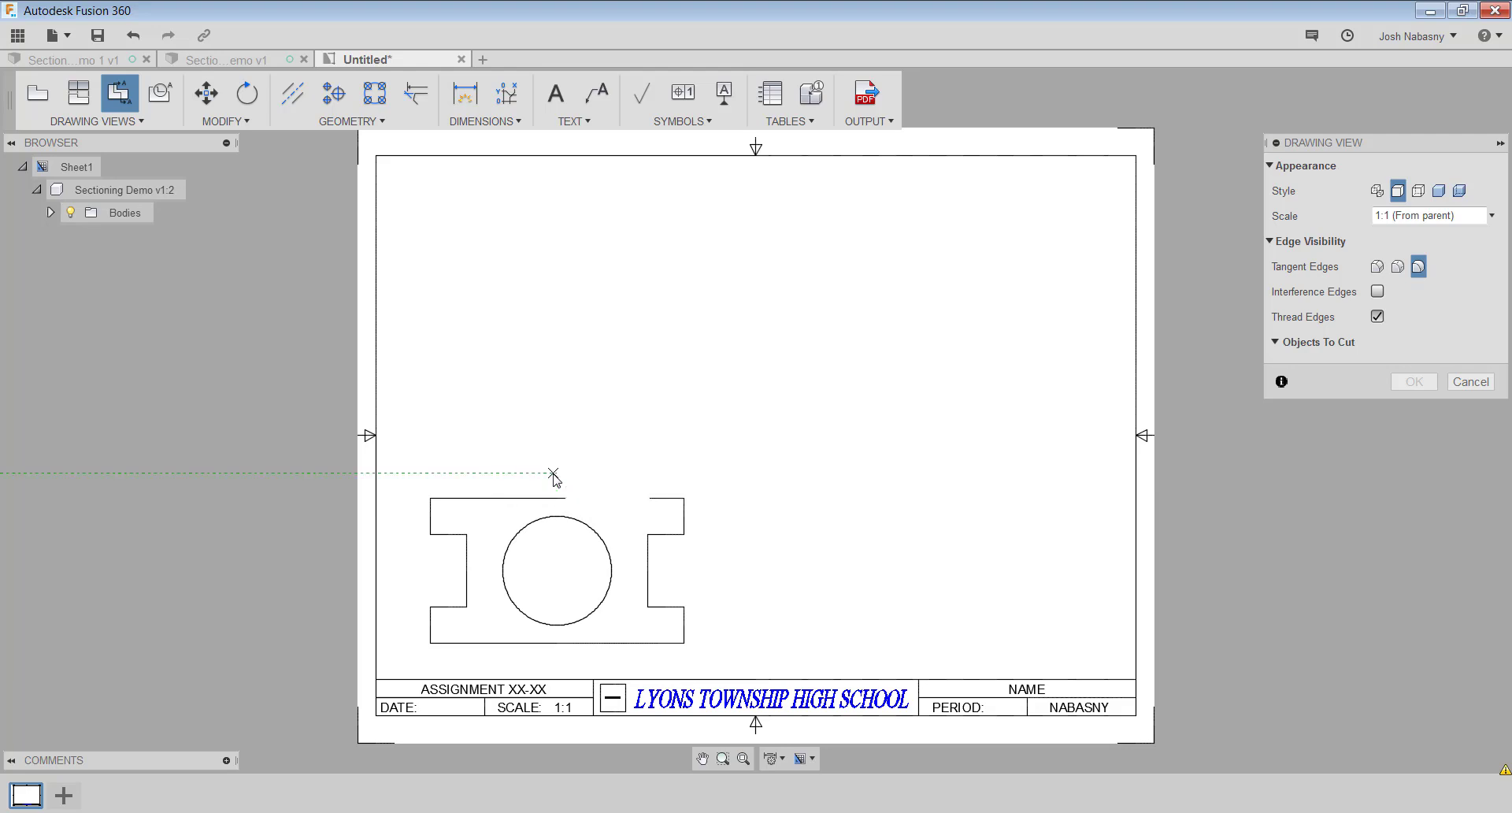
{"action": "left_click", "coordinate": [557, 473]}
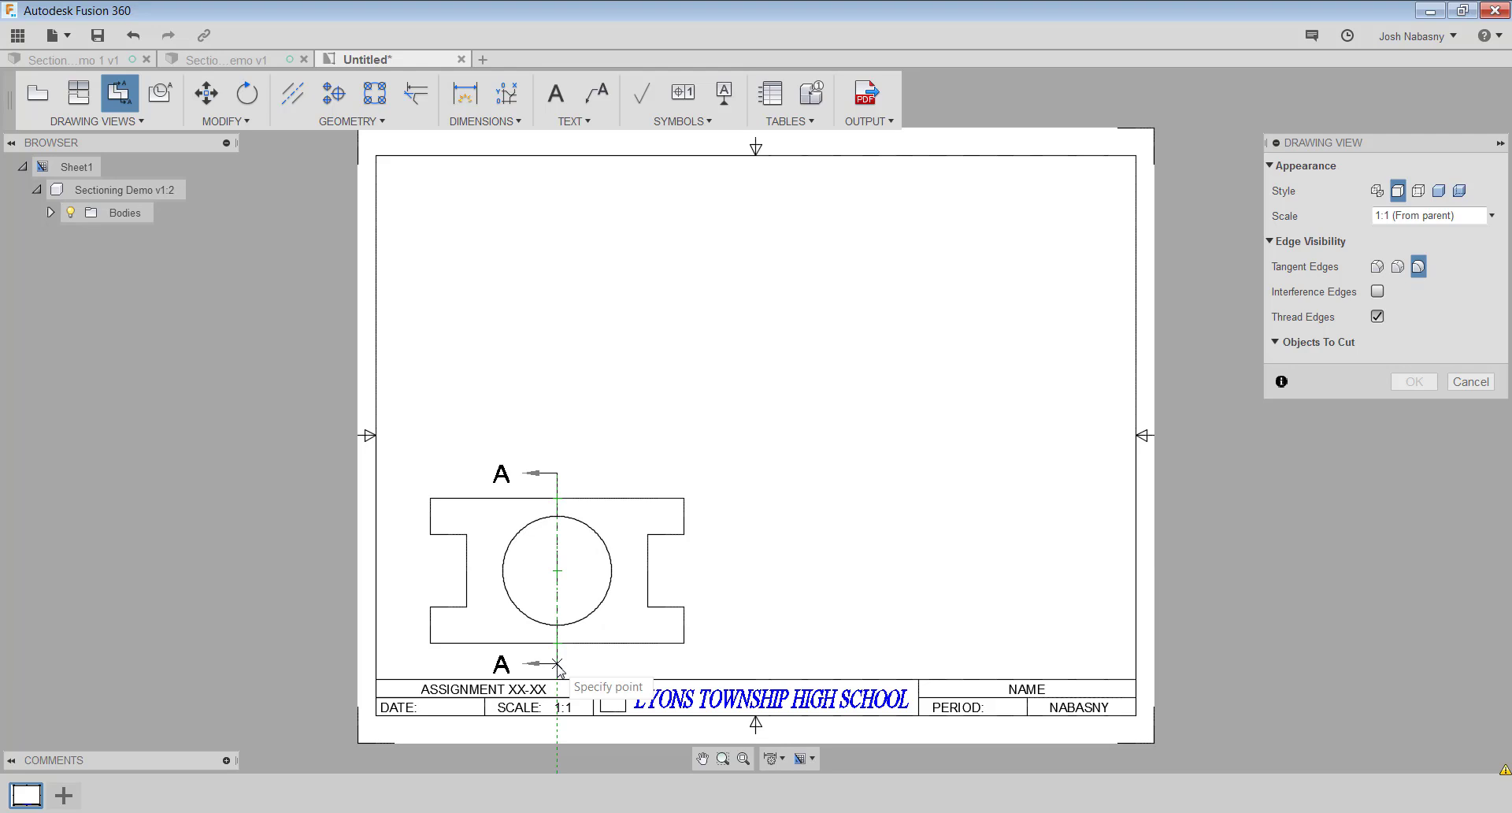
{"action": "left_click", "coordinate": [557, 666]}
{"action": "key", "text": "Return"}
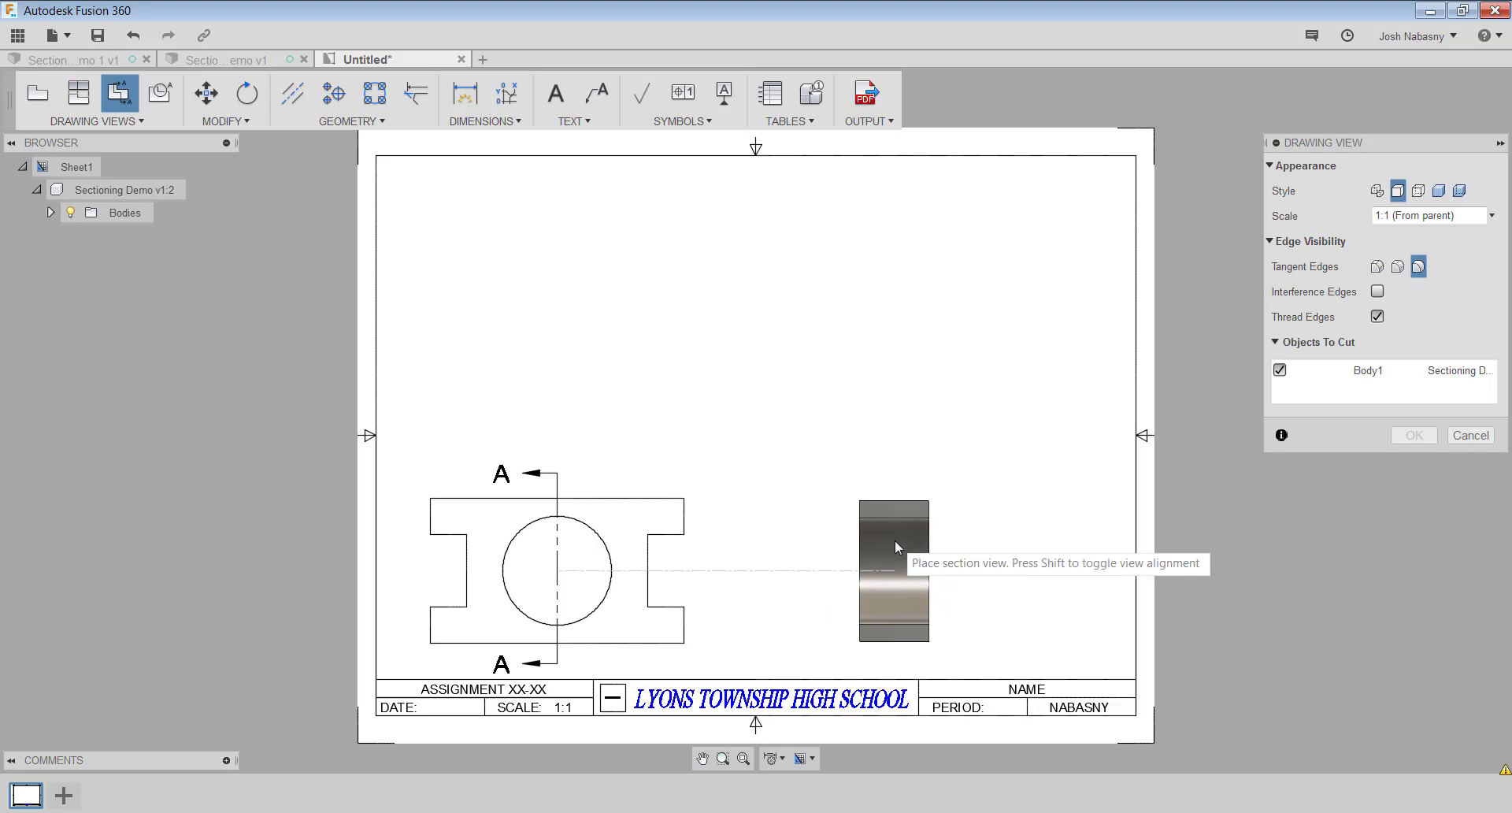
{"action": "left_click", "coordinate": [895, 540]}
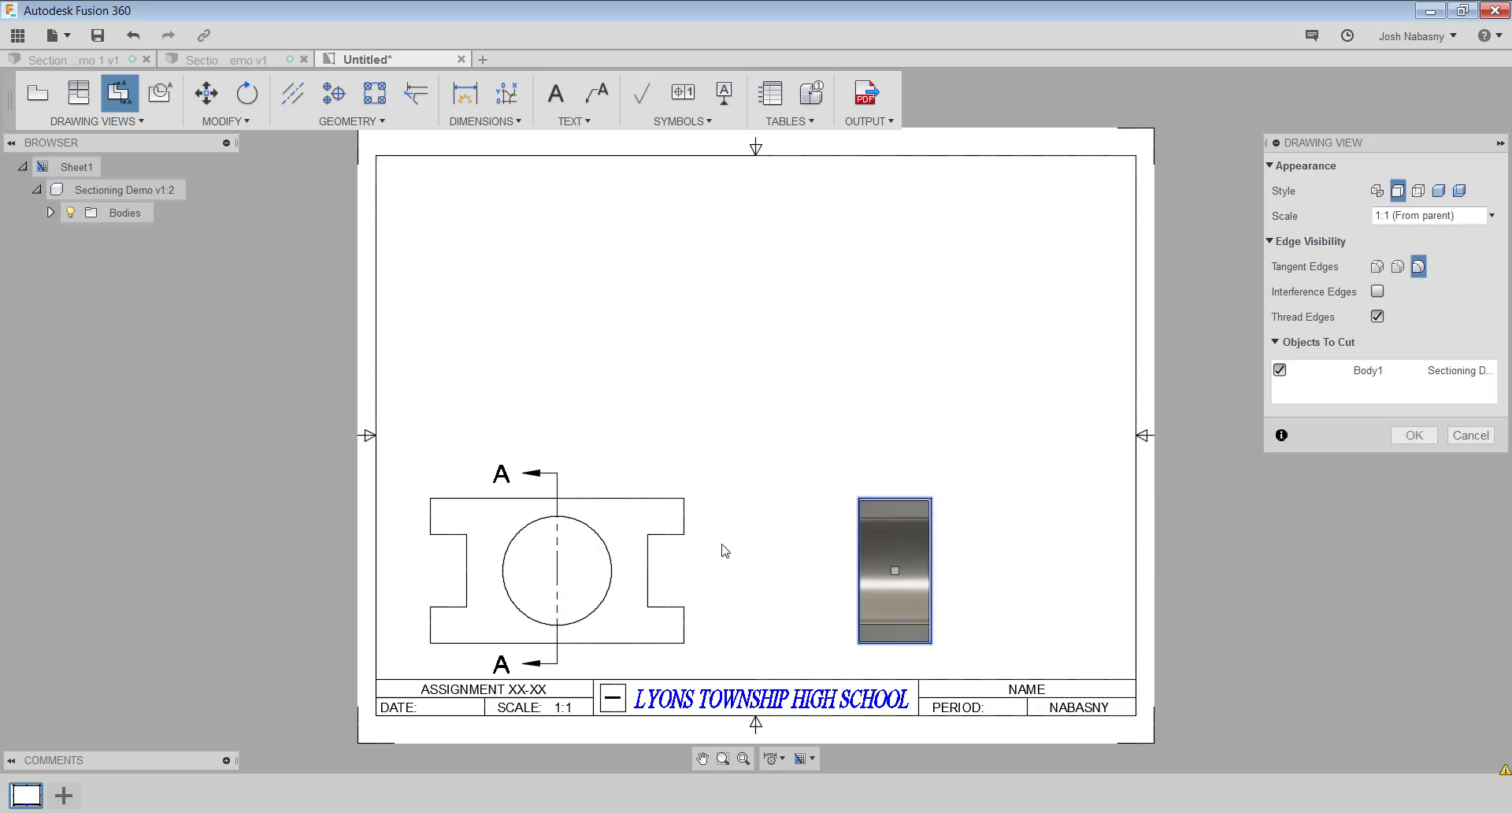
{"action": "key", "text": "Return"}
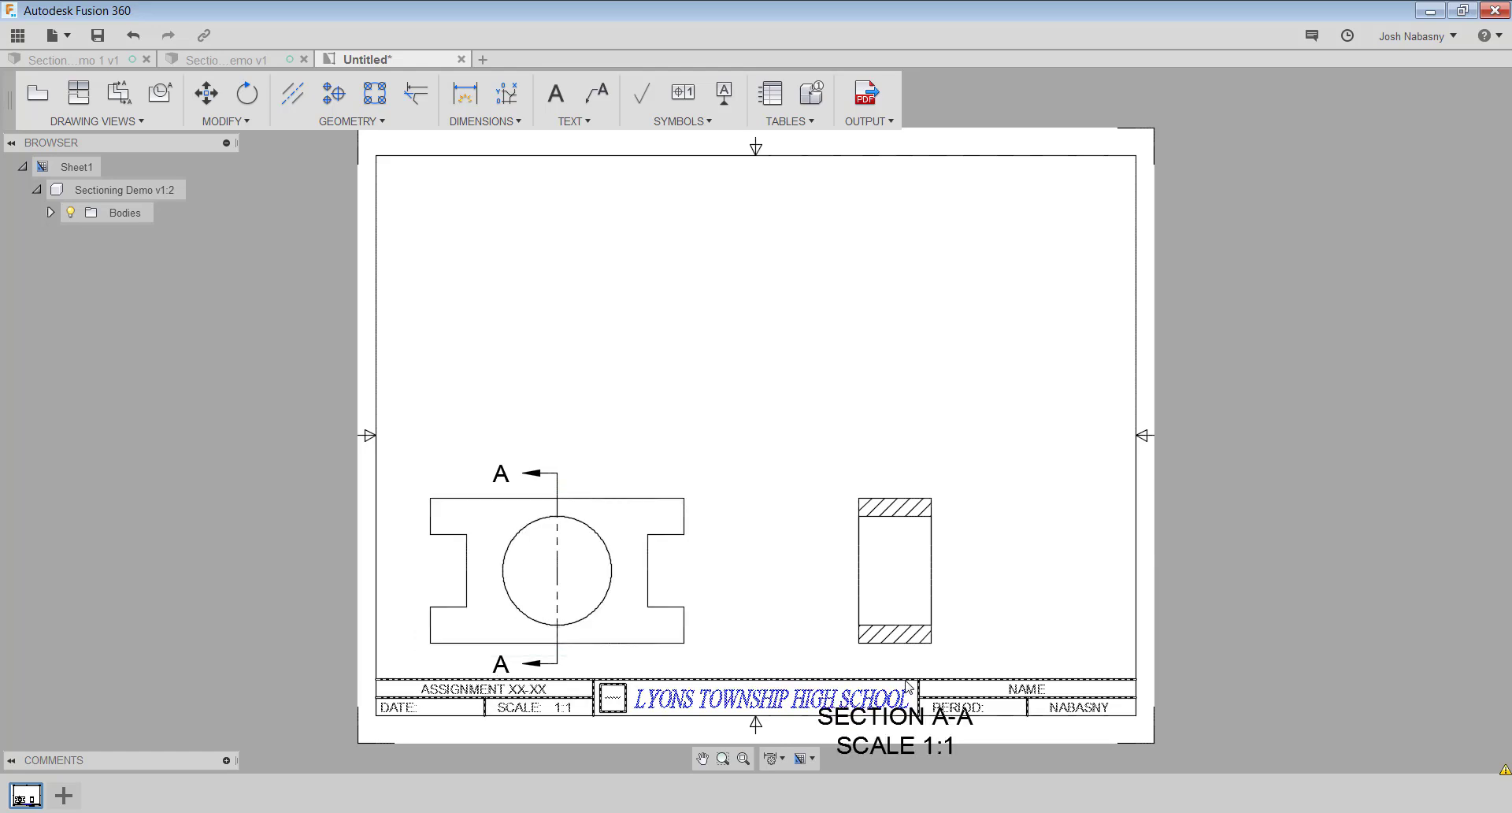
Move the front view up the sheet and bring the section label closer beneath the section view
{"action": "left_click", "coordinate": [615, 654]}
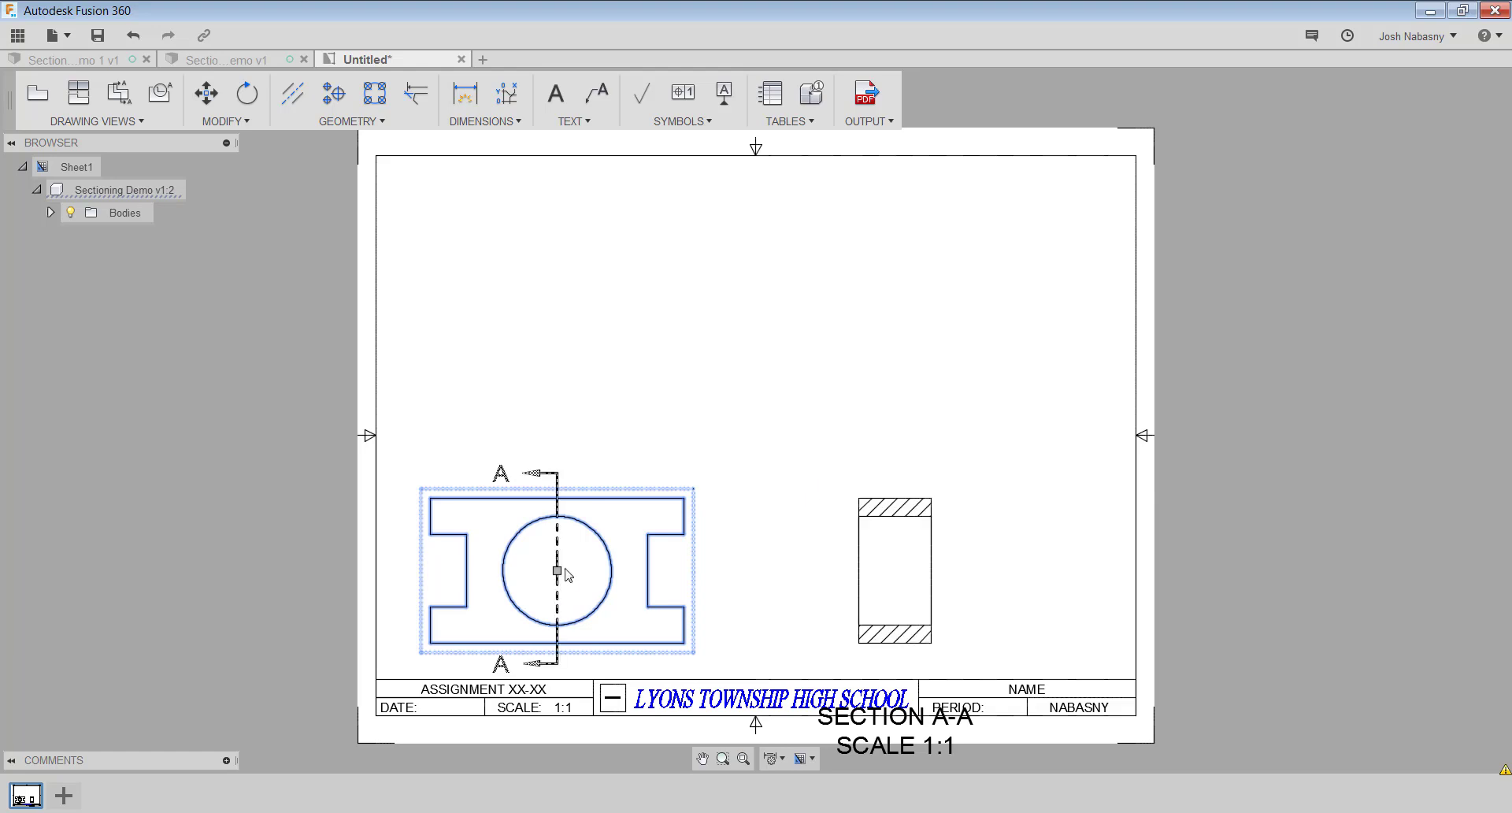
{"action": "left_click_drag", "start_coordinate": [557, 573], "coordinate": [559, 488]}
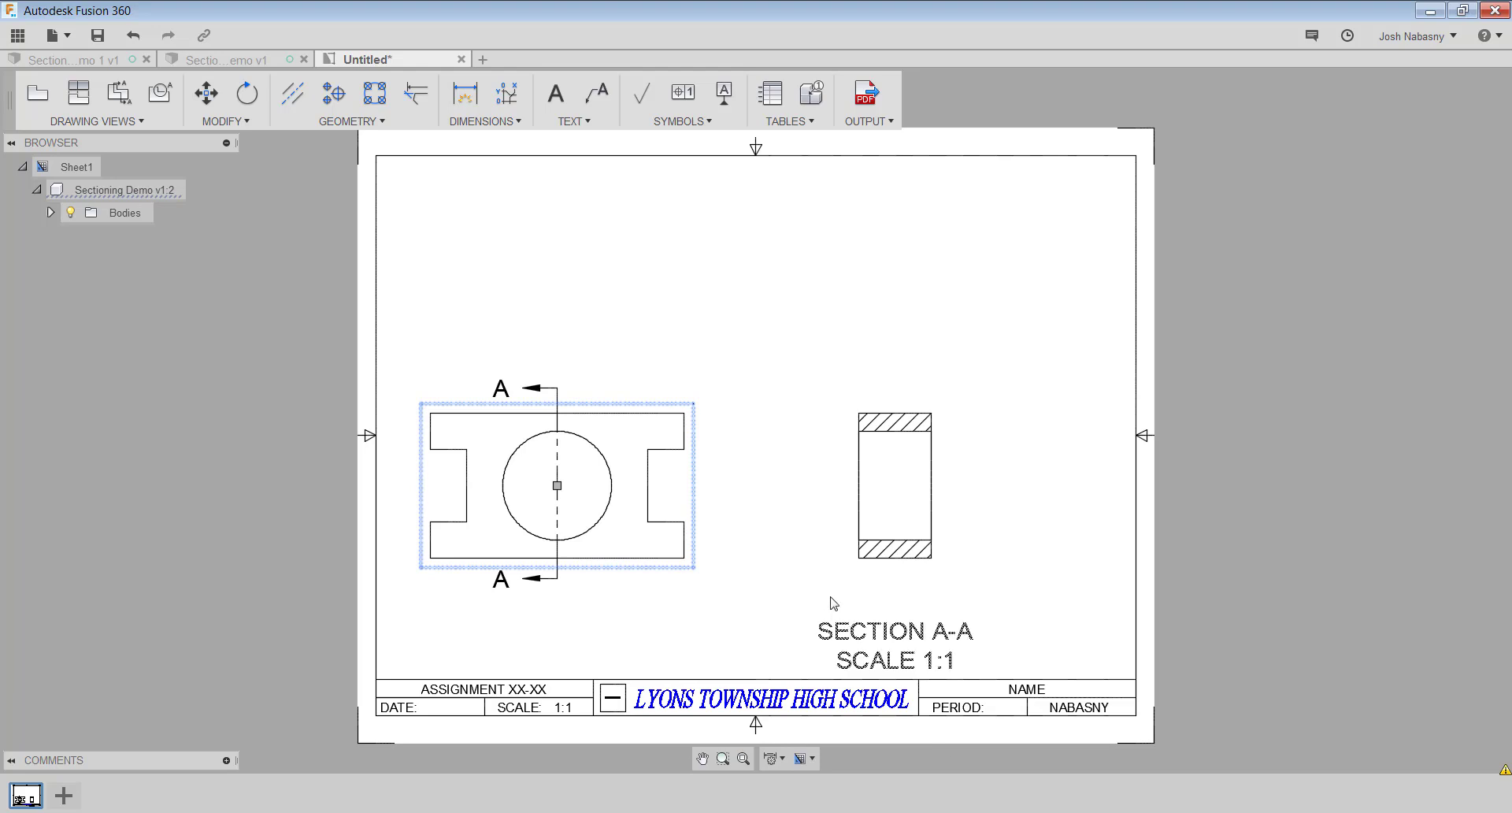
{"action": "left_click", "coordinate": [923, 646]}
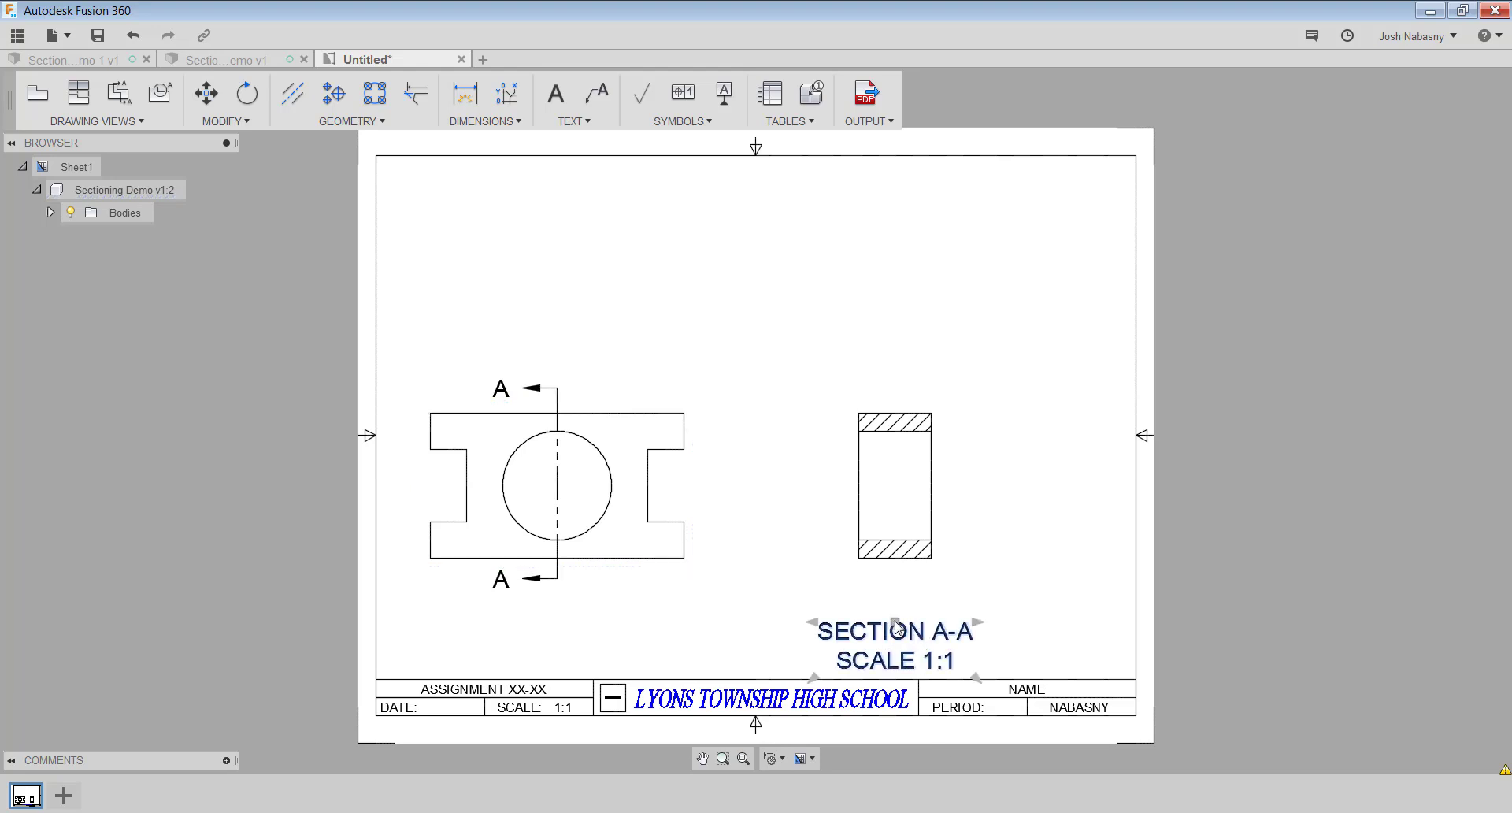
{"action": "left_click_drag", "start_coordinate": [895, 626], "coordinate": [899, 579]}
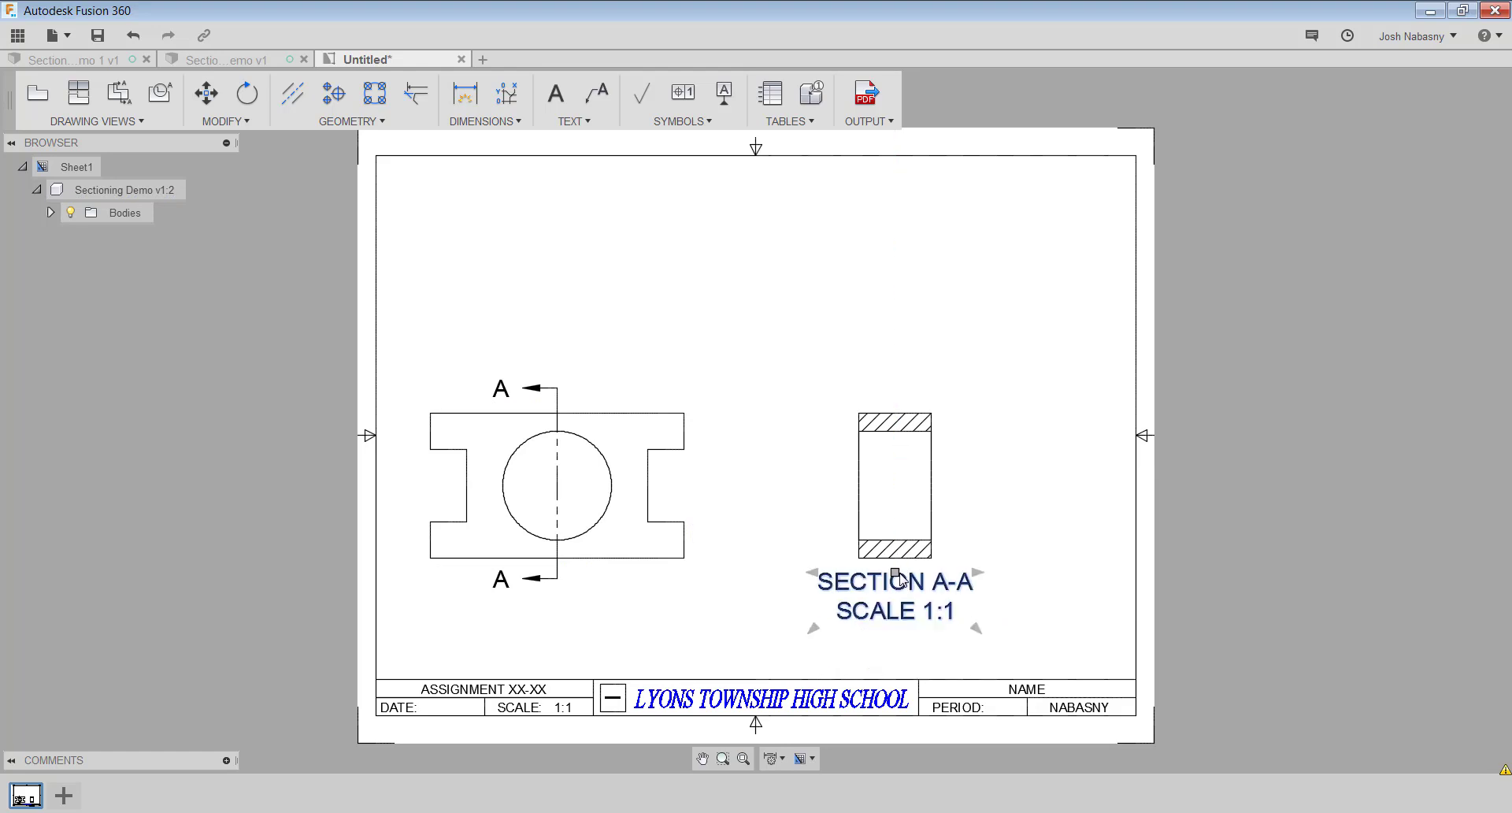
{"action": "left_click", "coordinate": [991, 549]}
{"action": "left_click", "coordinate": [852, 514]}
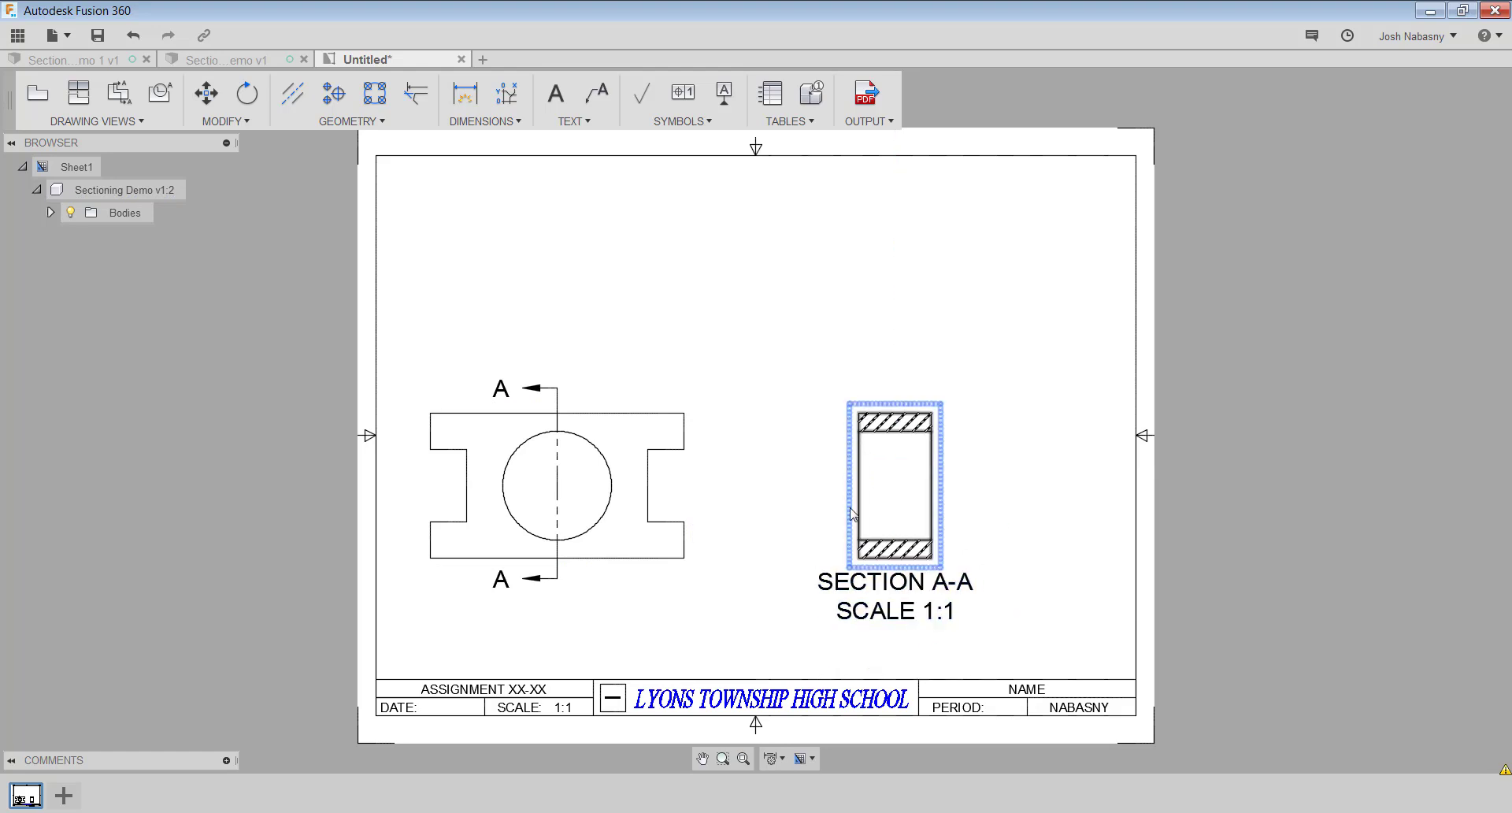
{"action": "left_click", "coordinate": [822, 494]}
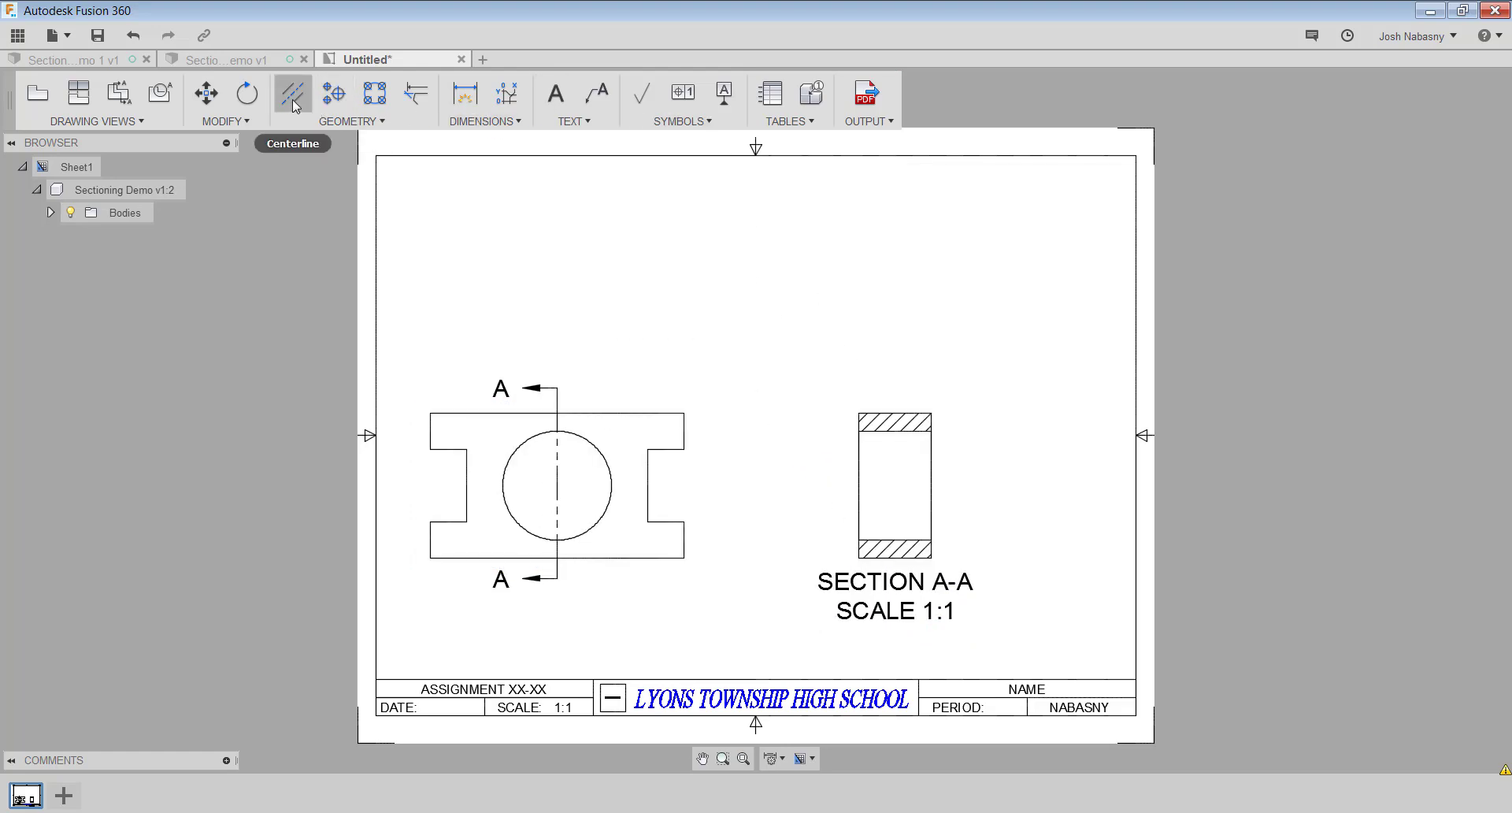
Add a center mark to the hole in the front view and a horizontal centerline through the hole in the section view
{"action": "left_click", "coordinate": [335, 97]}
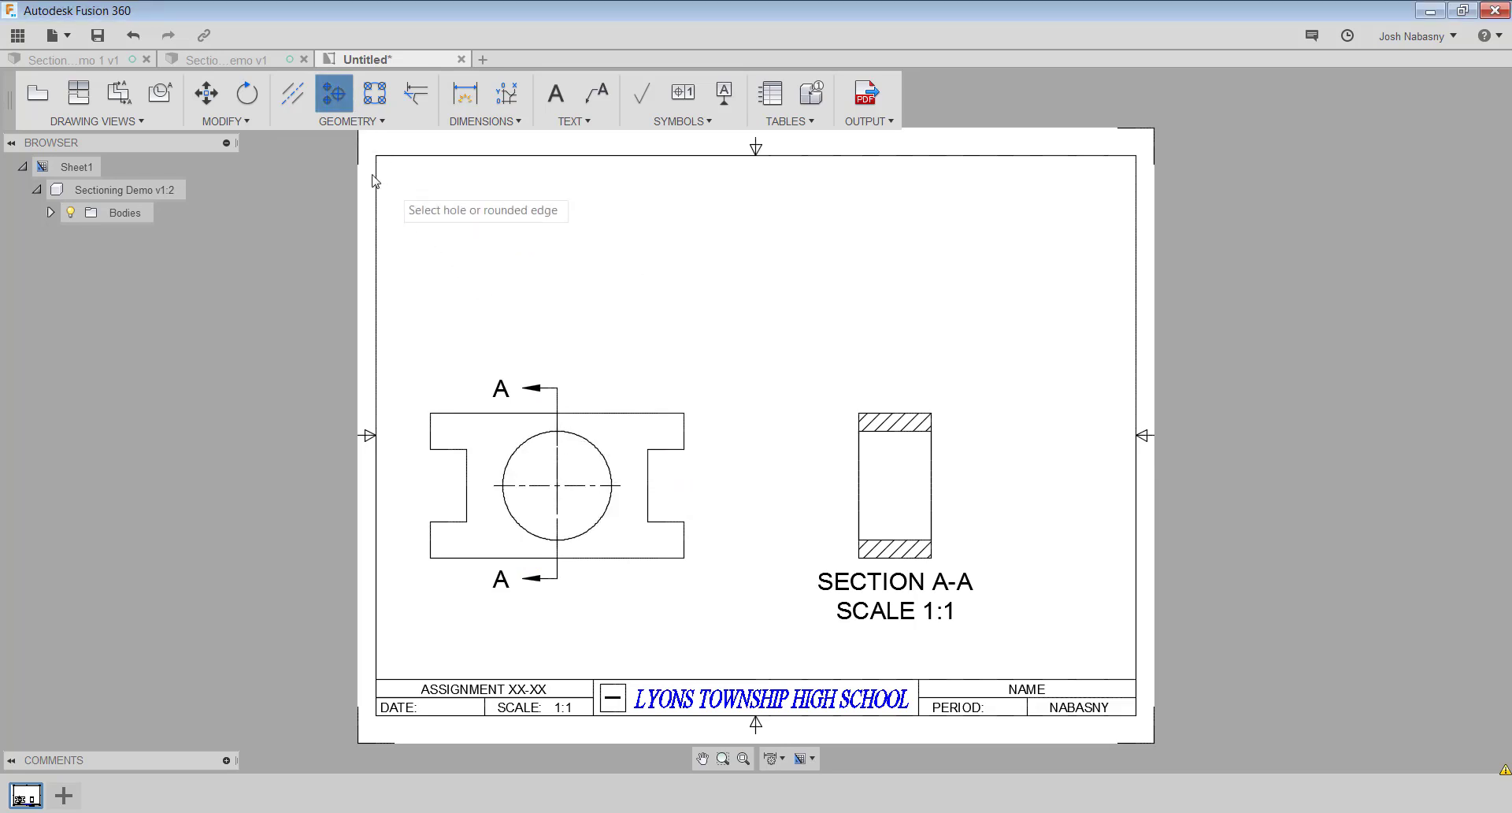
{"action": "left_click", "coordinate": [298, 97]}
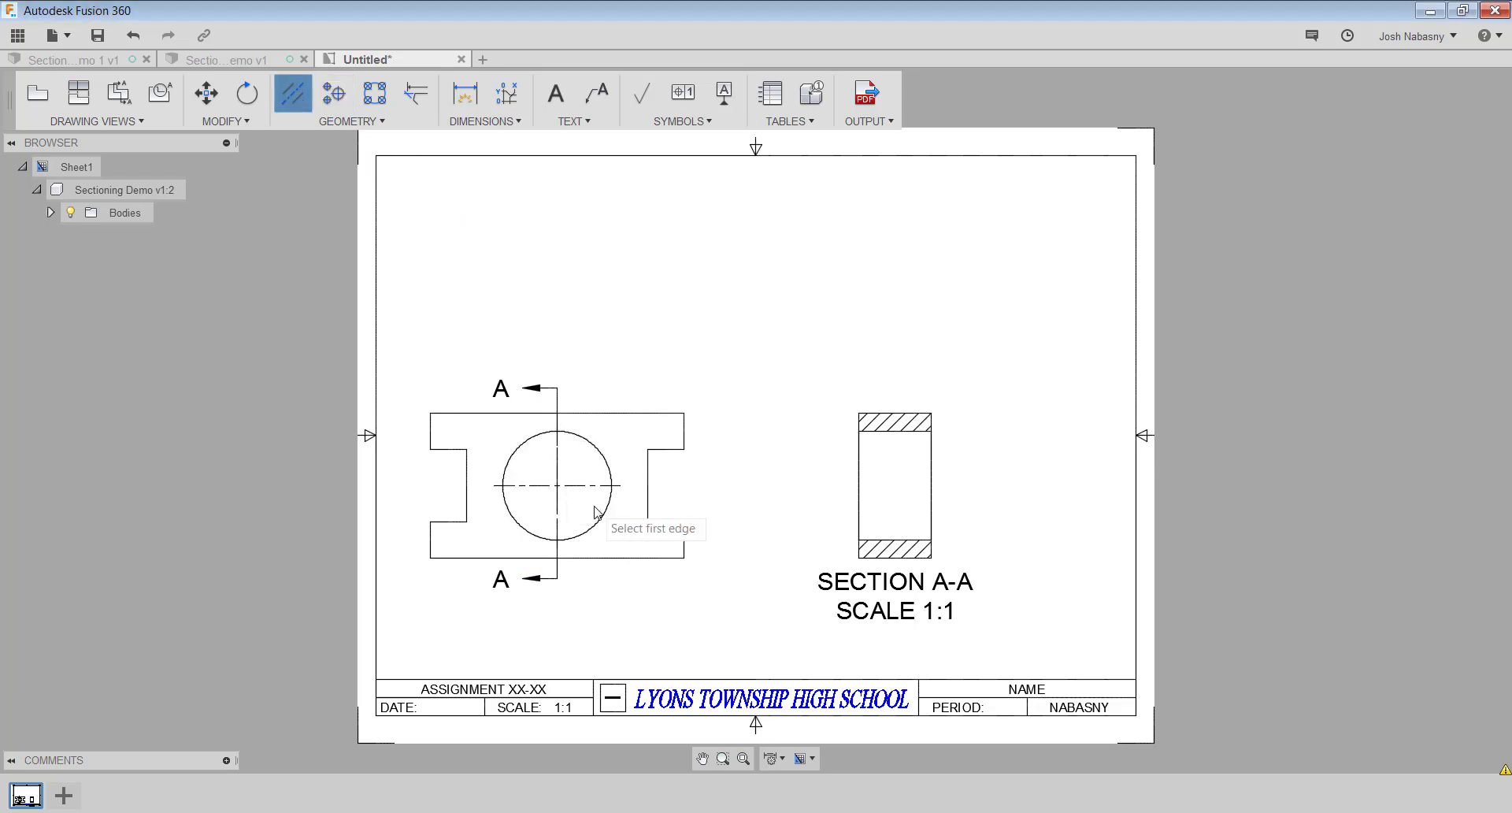
{"action": "left_click", "coordinate": [900, 558]}
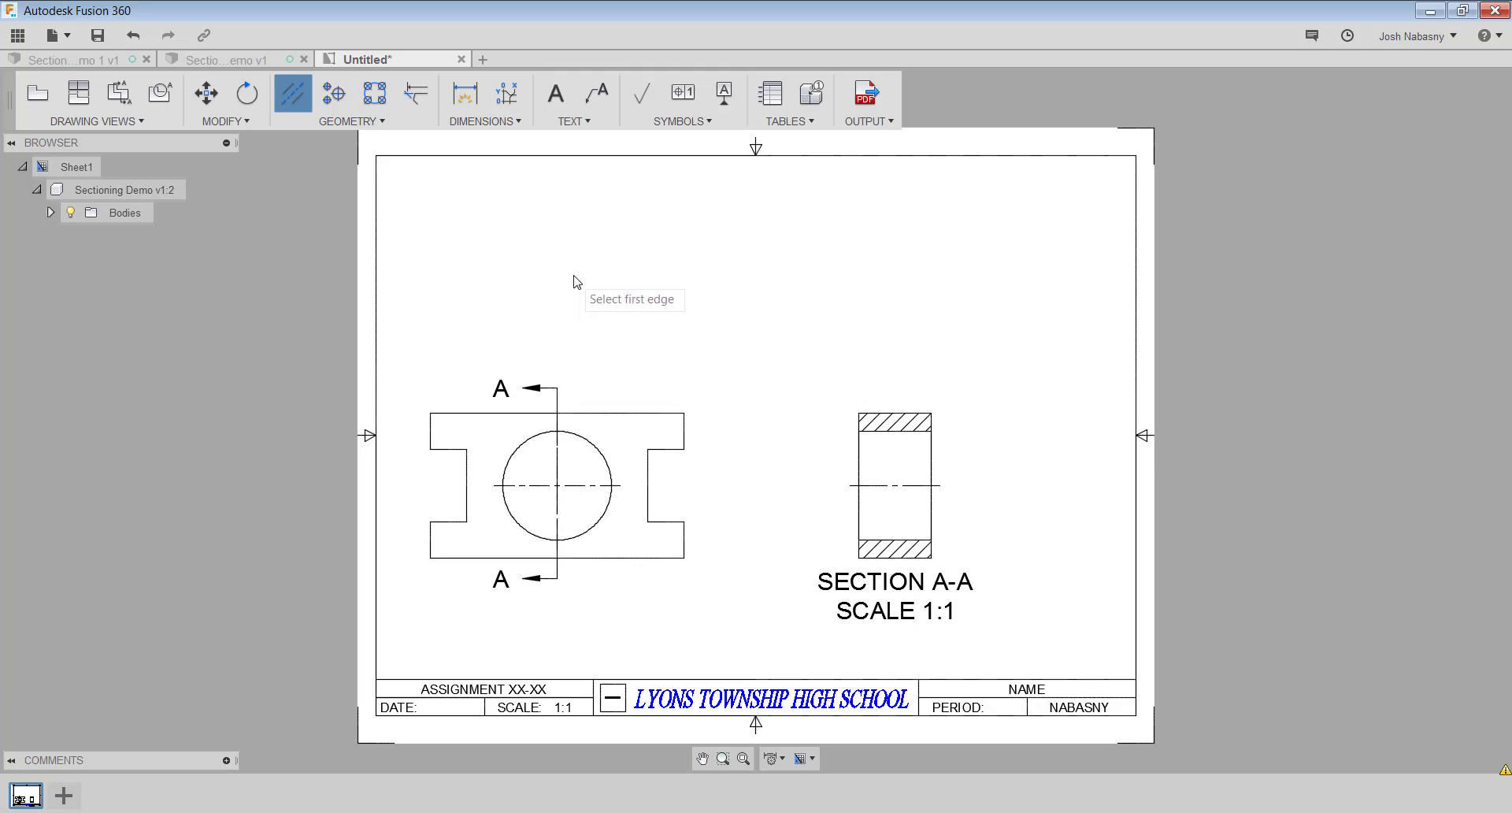
{"action": "key", "text": "Escape"}
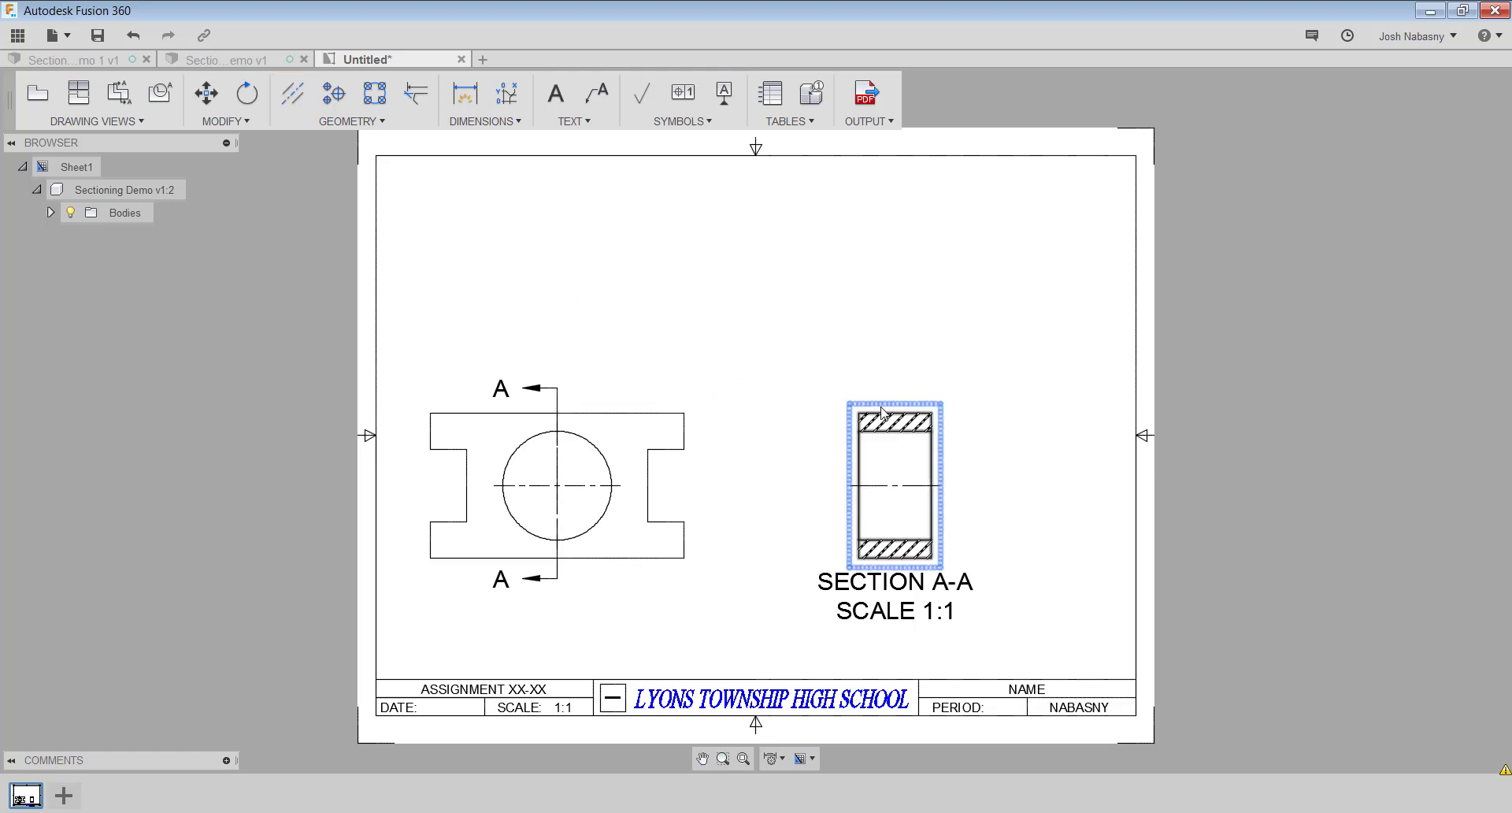
Delete the full section view and its leftover centerline
{"action": "left_click", "coordinate": [939, 404]}
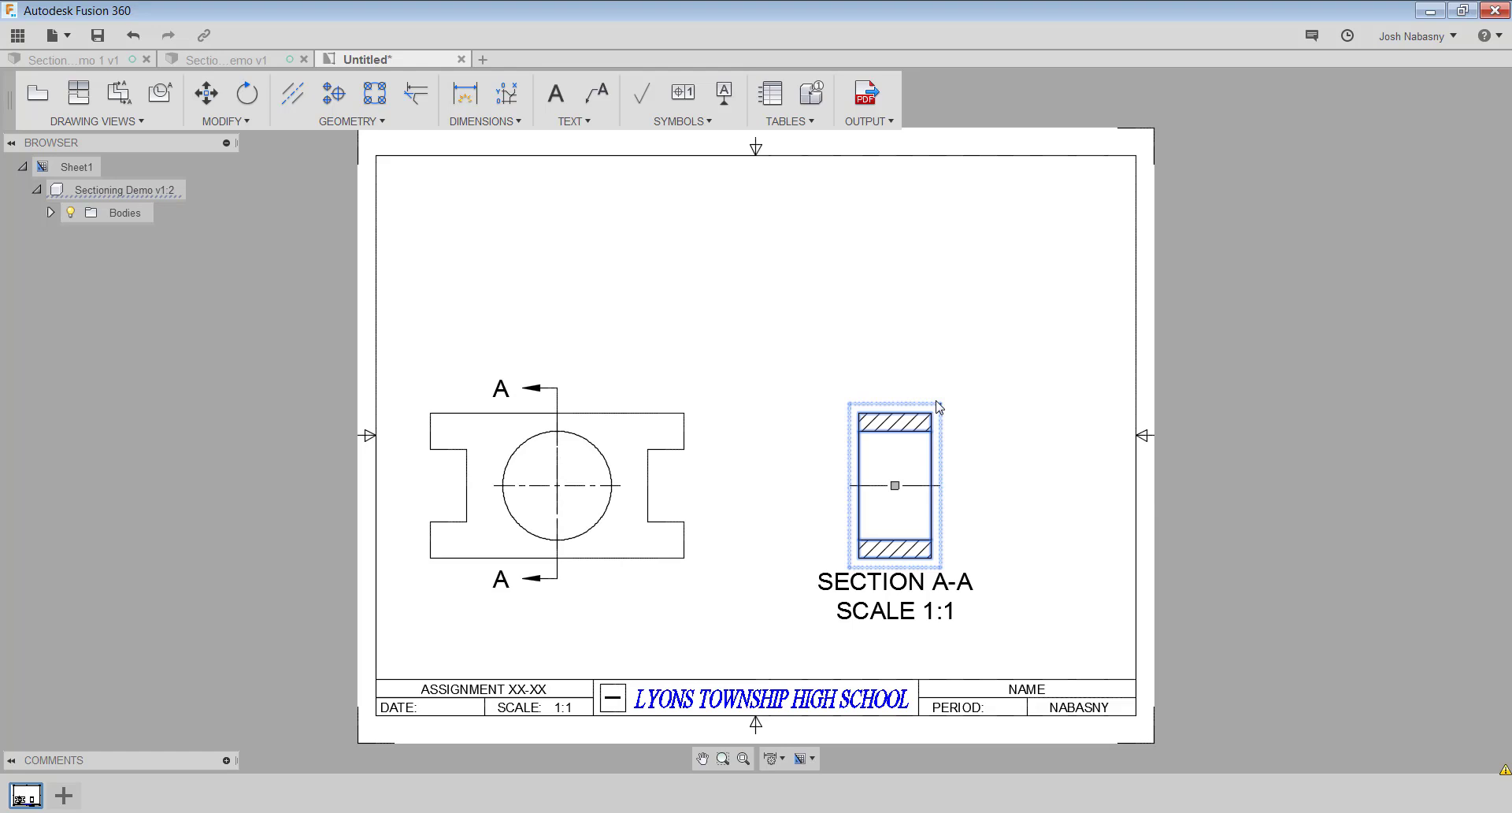
{"action": "key", "text": "Delete"}
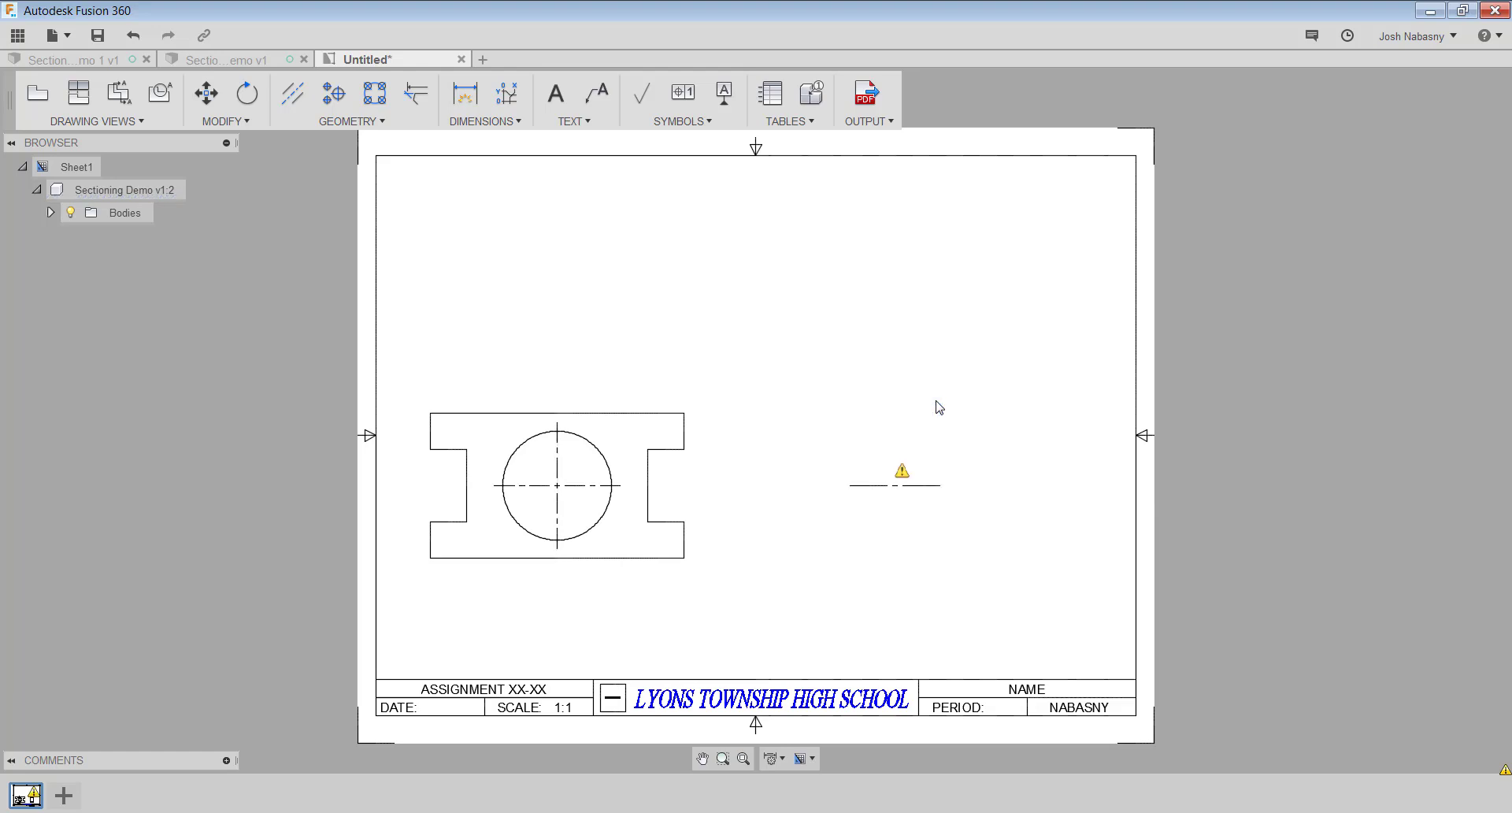
{"action": "left_click", "coordinate": [923, 489]}
{"action": "key", "text": "Delete"}
Create a half section view from an L-shaped cutting line running from above the plate to the hole's centre and out past the right edge; place it right
{"action": "left_click", "coordinate": [122, 103]}
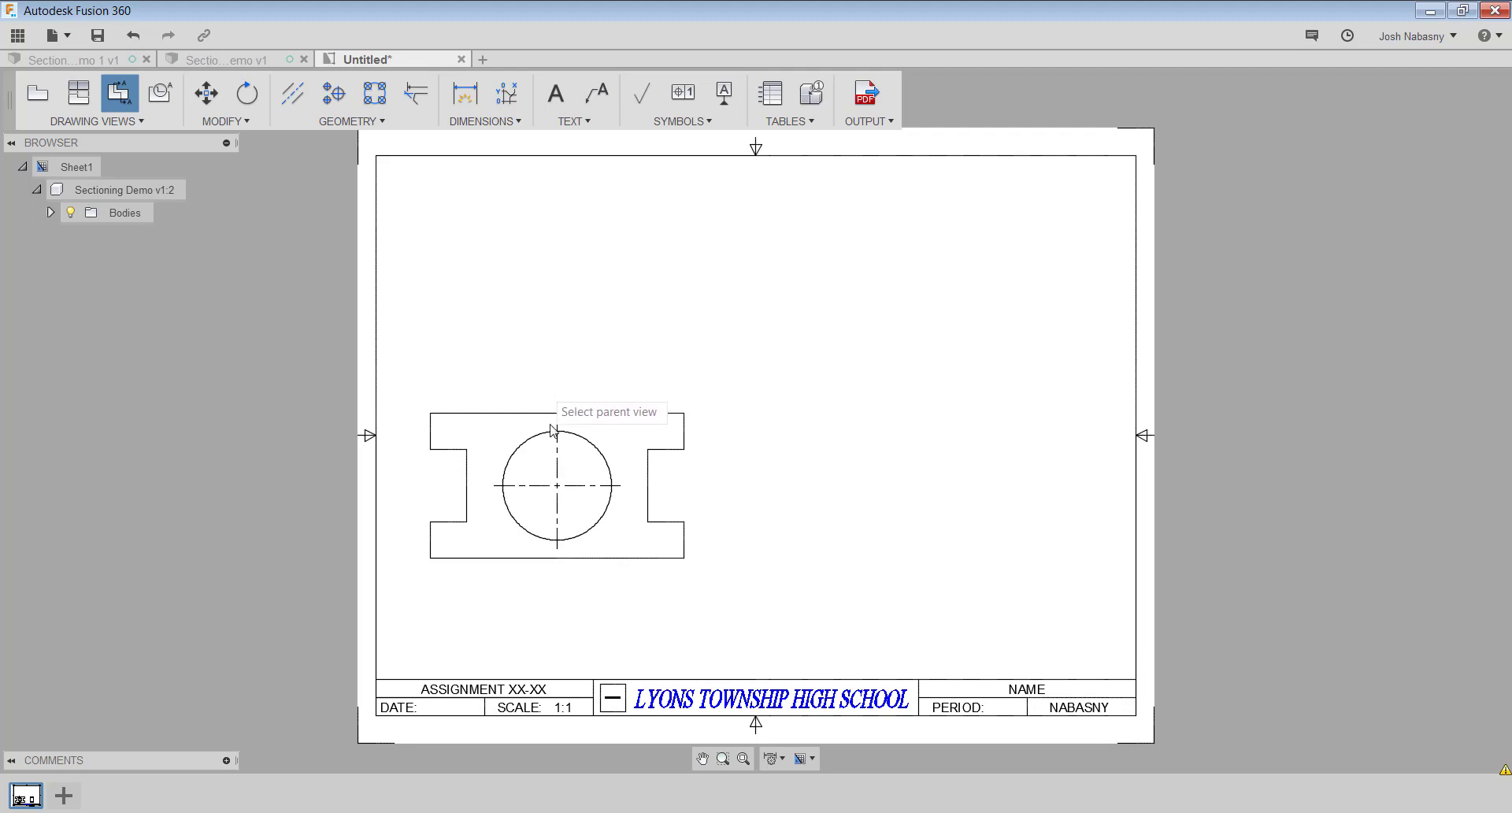
{"action": "left_click", "coordinate": [603, 438]}
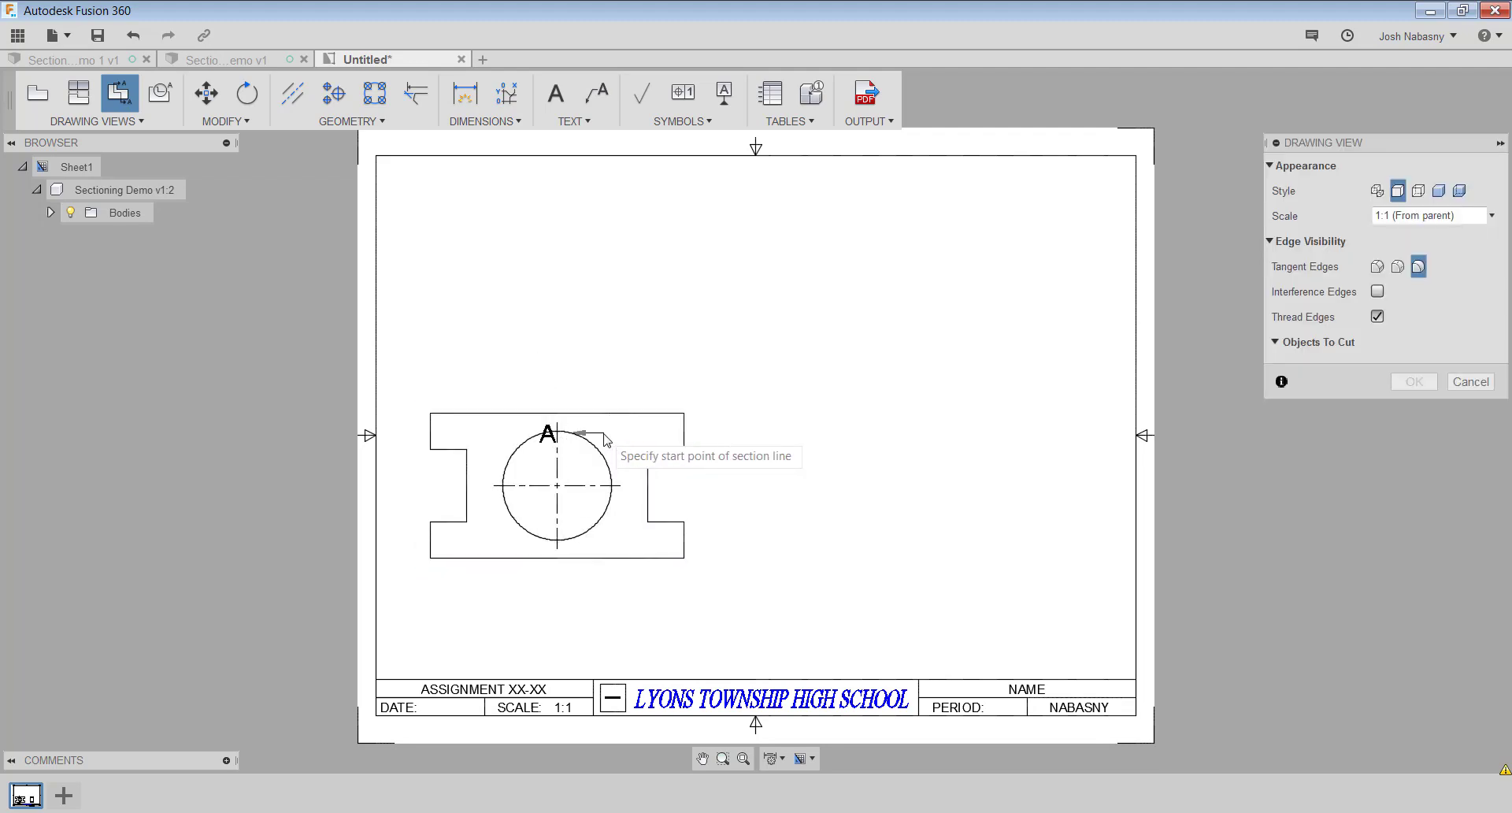
{"action": "left_click", "coordinate": [557, 399]}
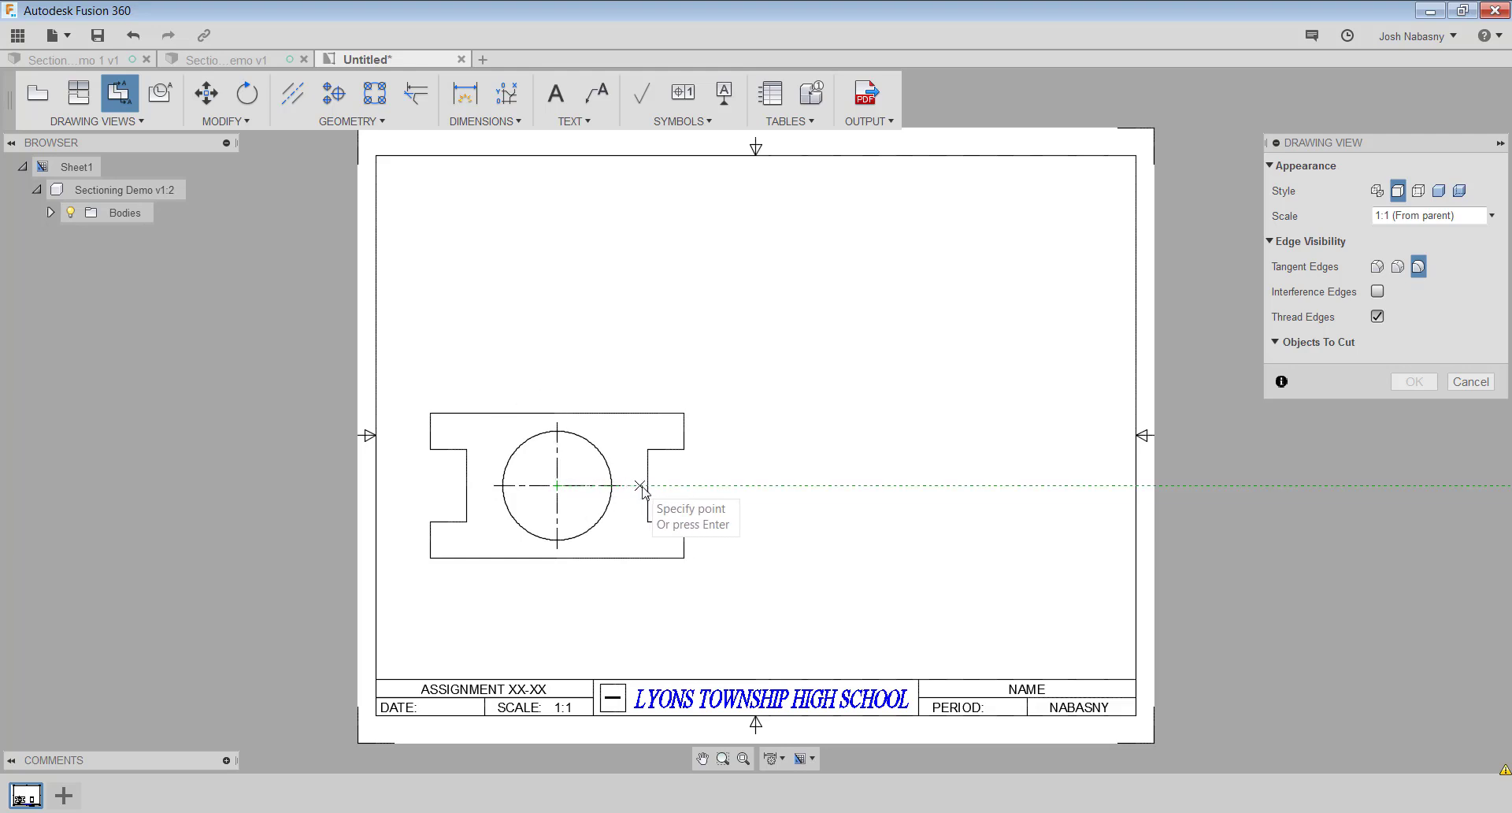
{"action": "left_click", "coordinate": [704, 488]}
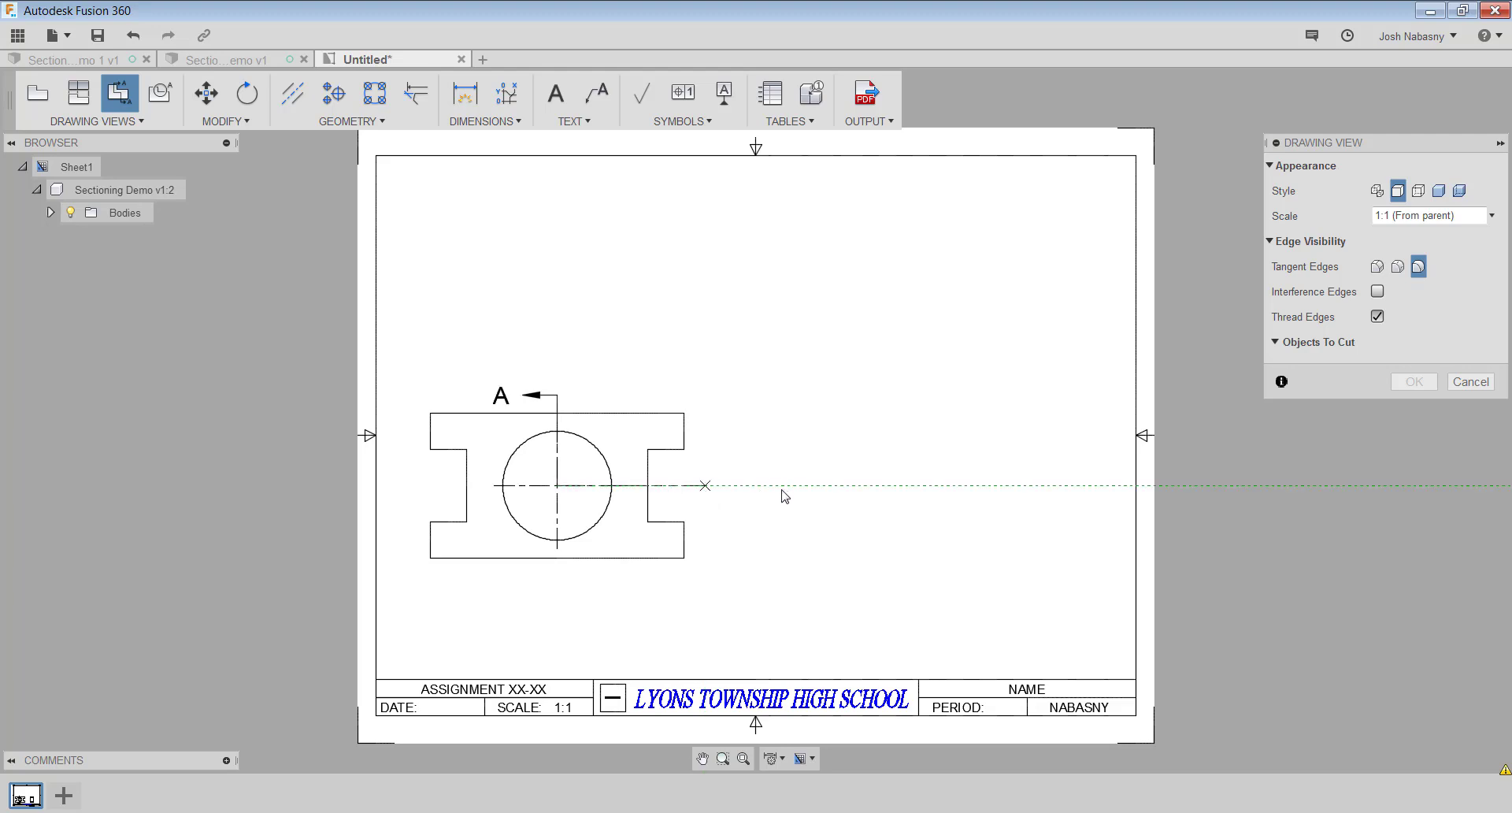
{"action": "key", "text": "Return"}
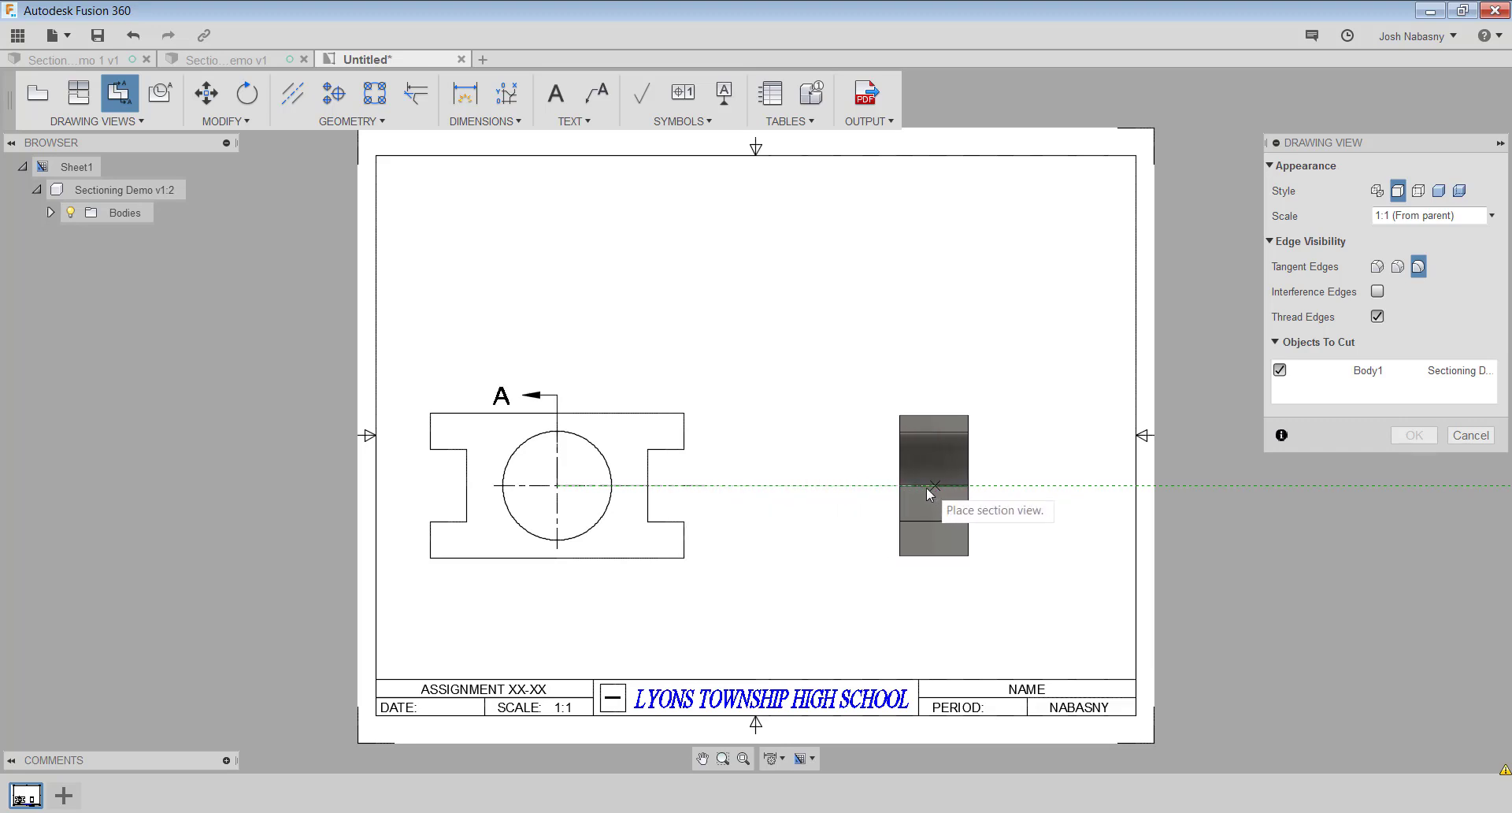
{"action": "left_click", "coordinate": [896, 490]}
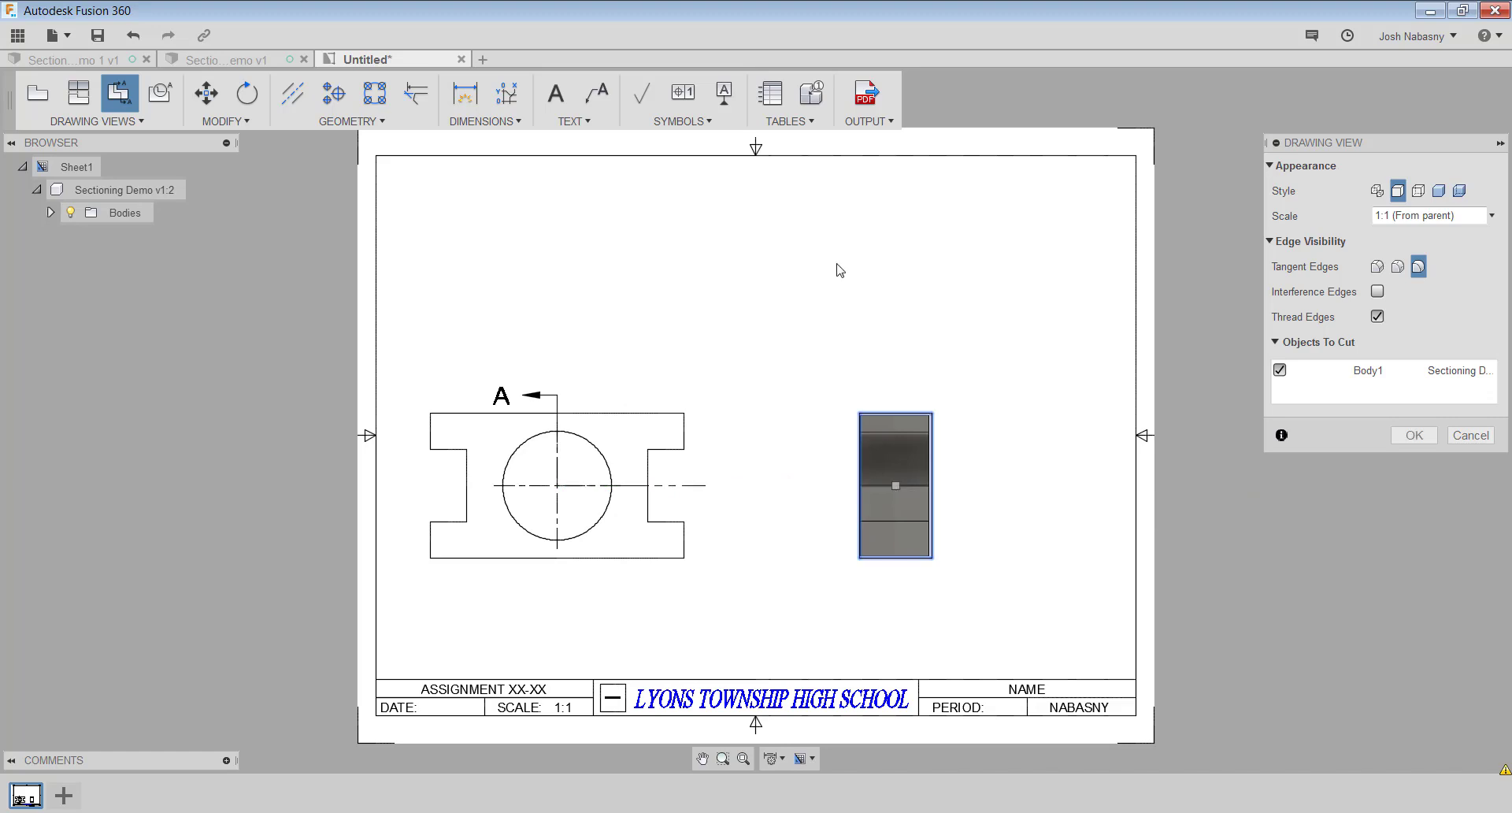
{"action": "key", "text": "Return"}
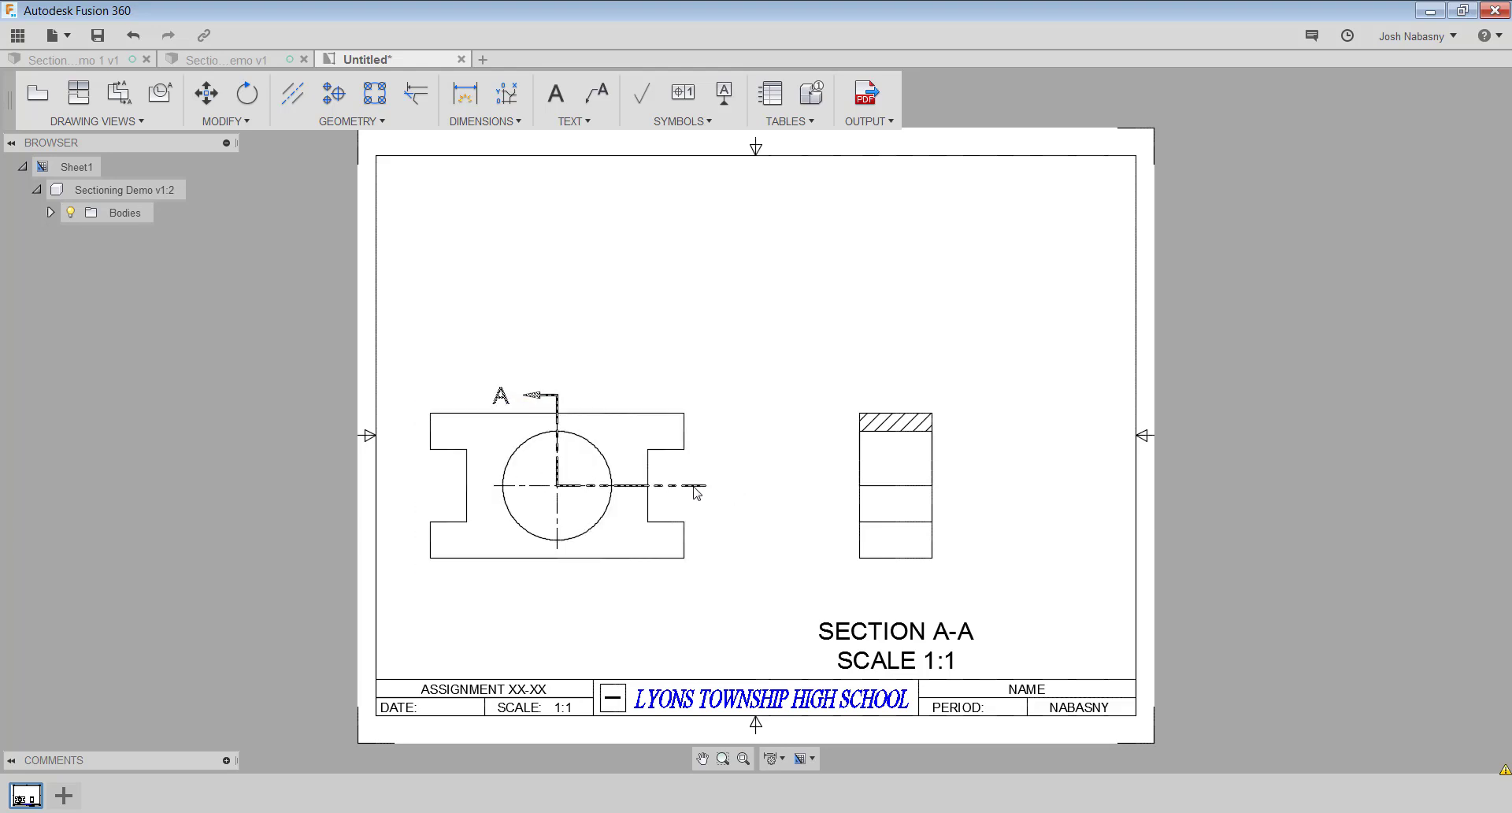
Delete the half section view from the sheet
{"action": "left_click", "coordinate": [945, 524]}
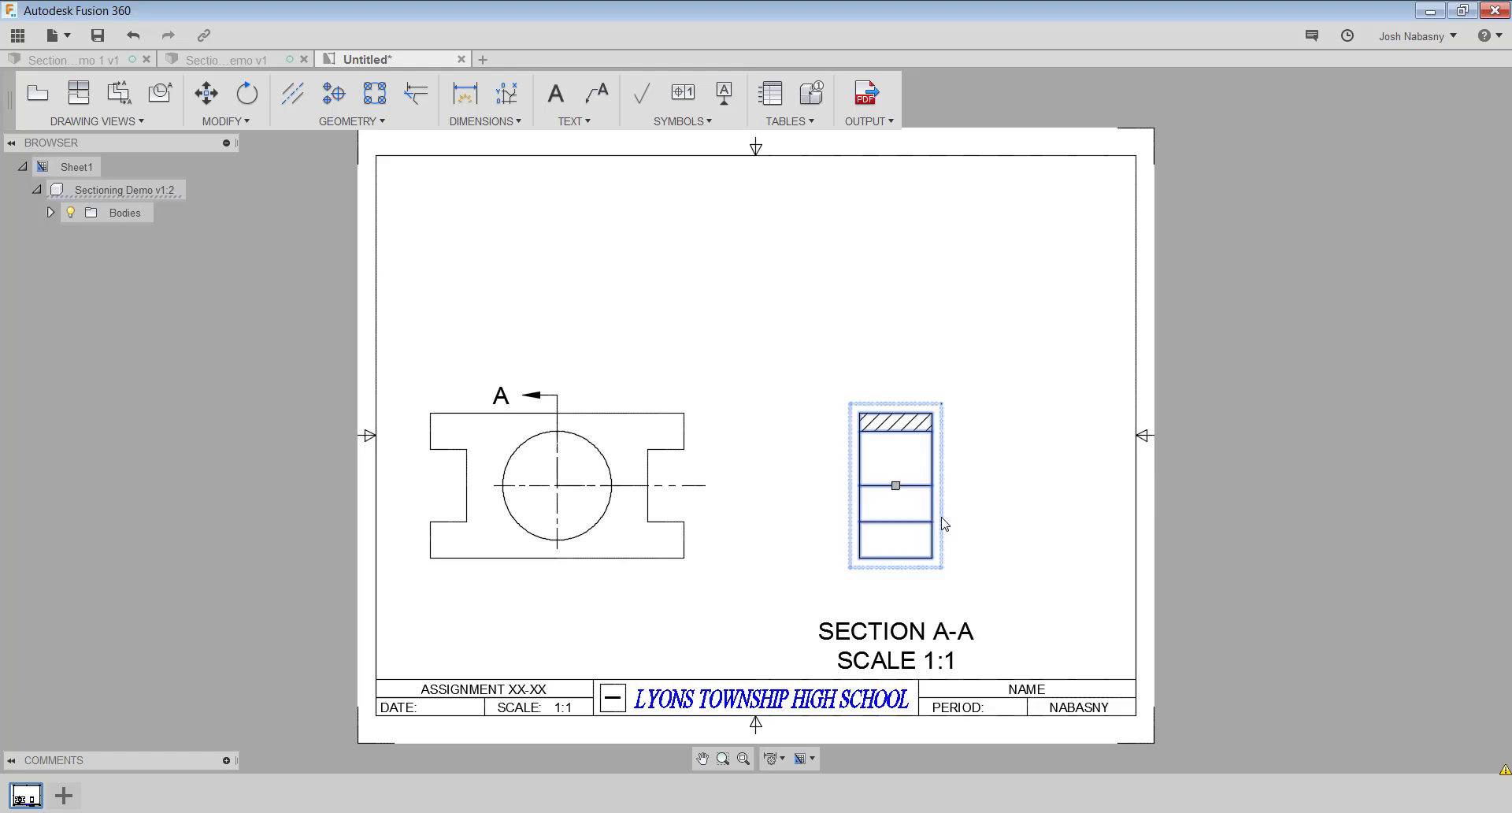
{"action": "key", "text": "Delete"}
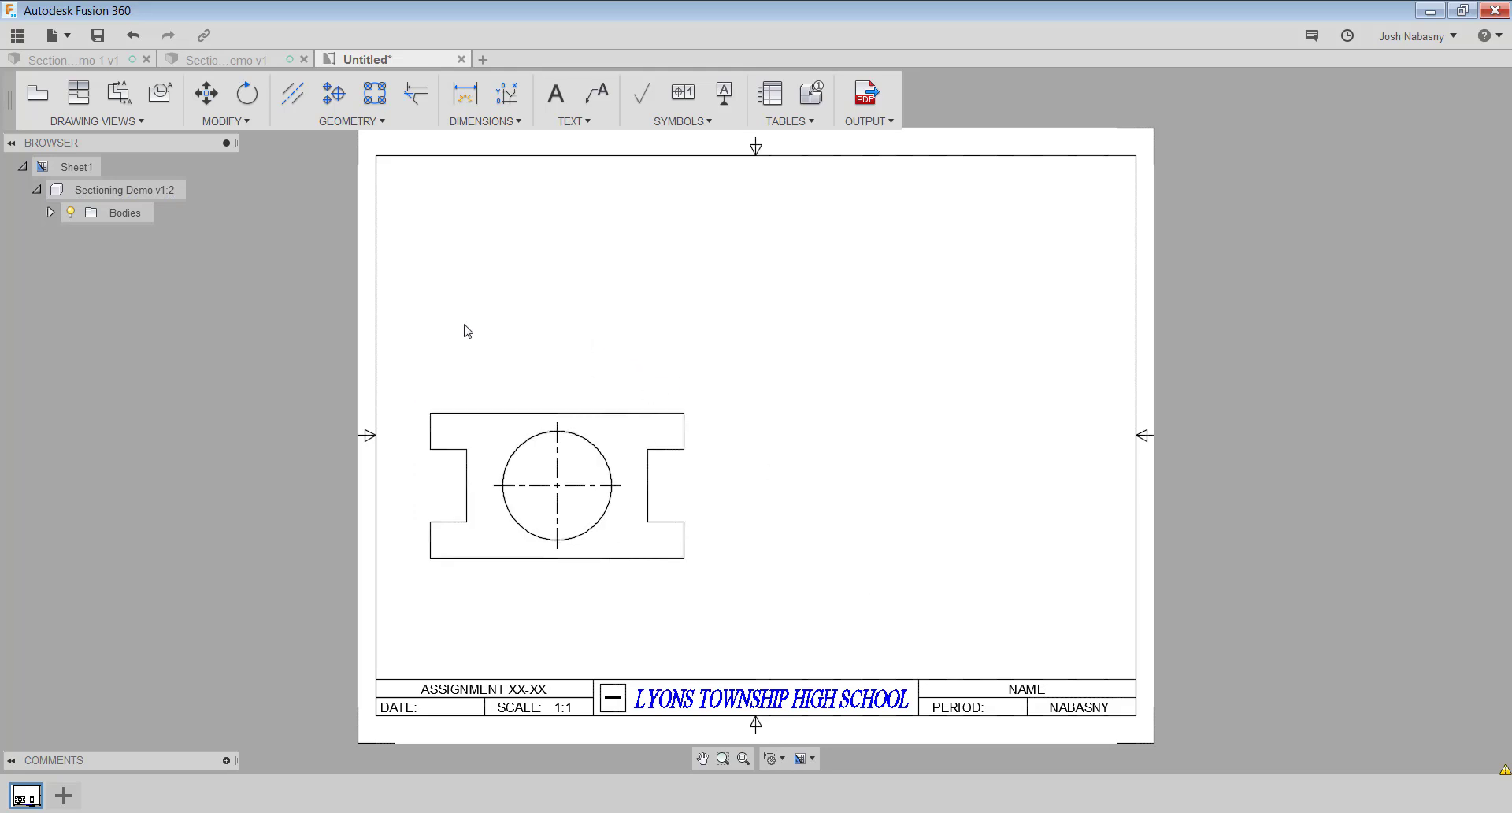
Create an offset section view from a stepped cutting line running from the left notch through the hole past the lower right edge; place it above the front view
{"action": "left_click", "coordinate": [107, 100]}
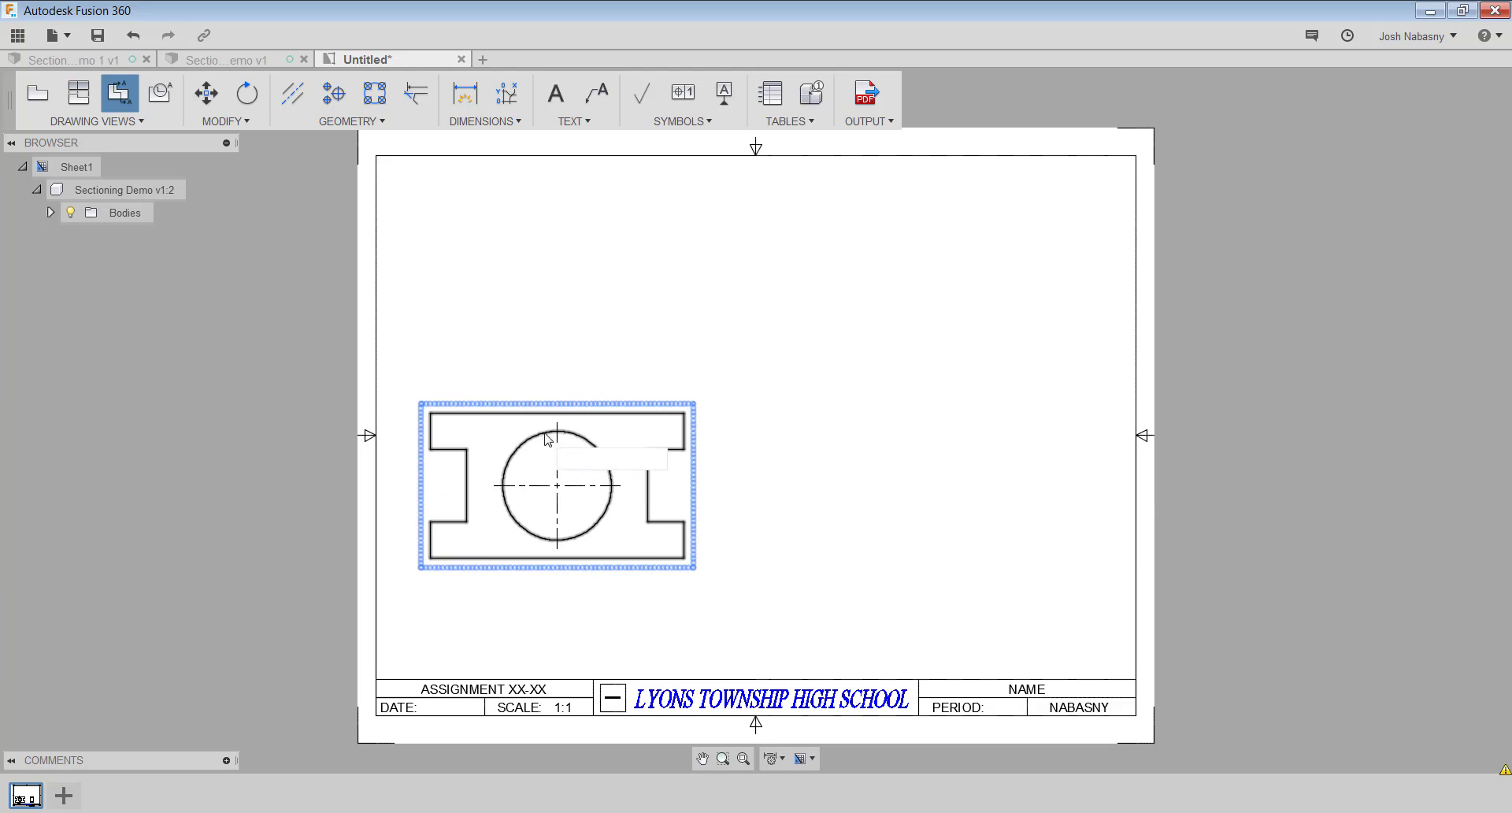
{"action": "left_click", "coordinate": [682, 411]}
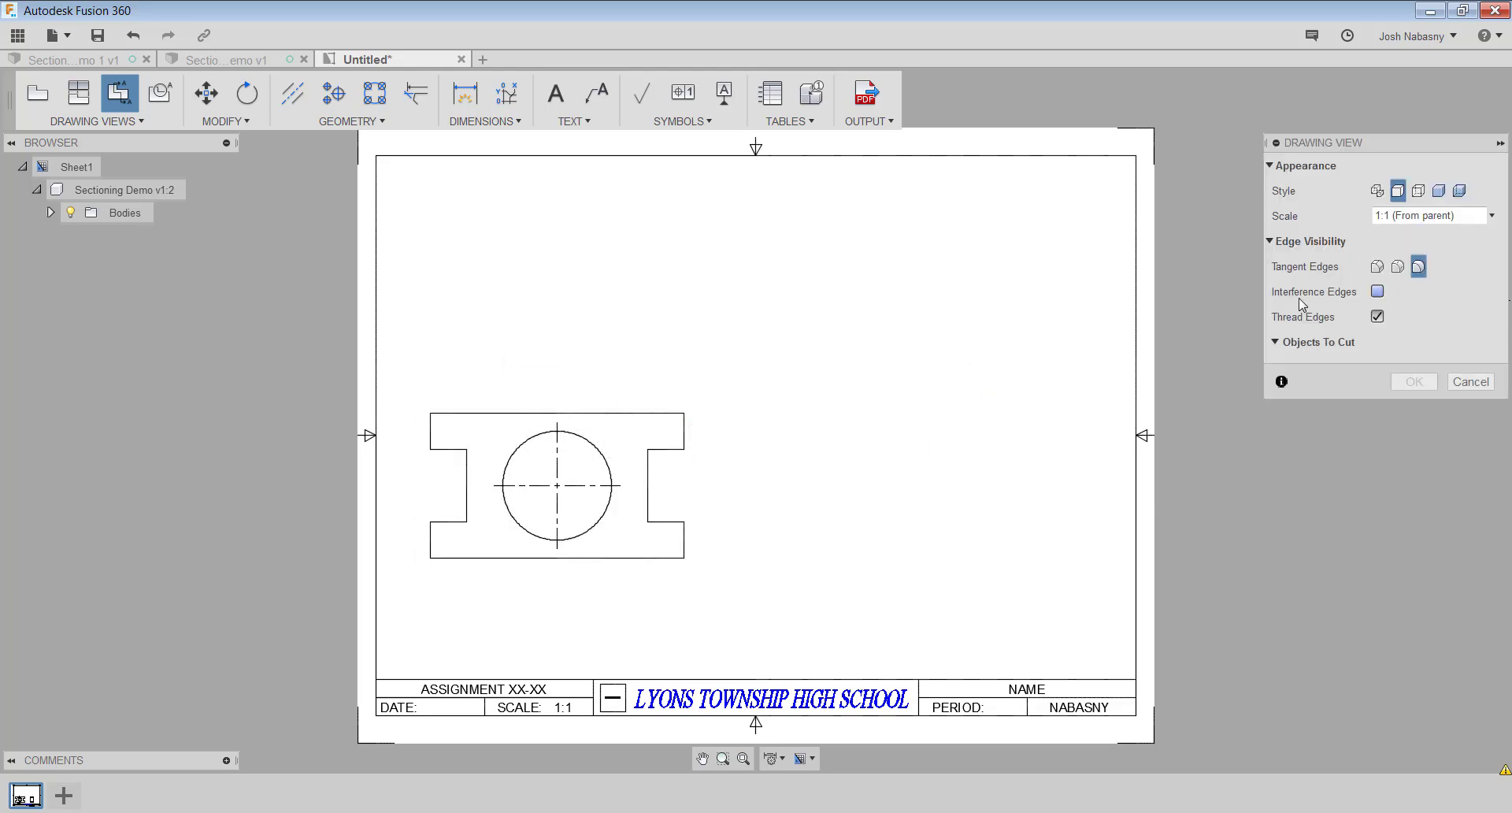
{"action": "left_click", "coordinate": [411, 452]}
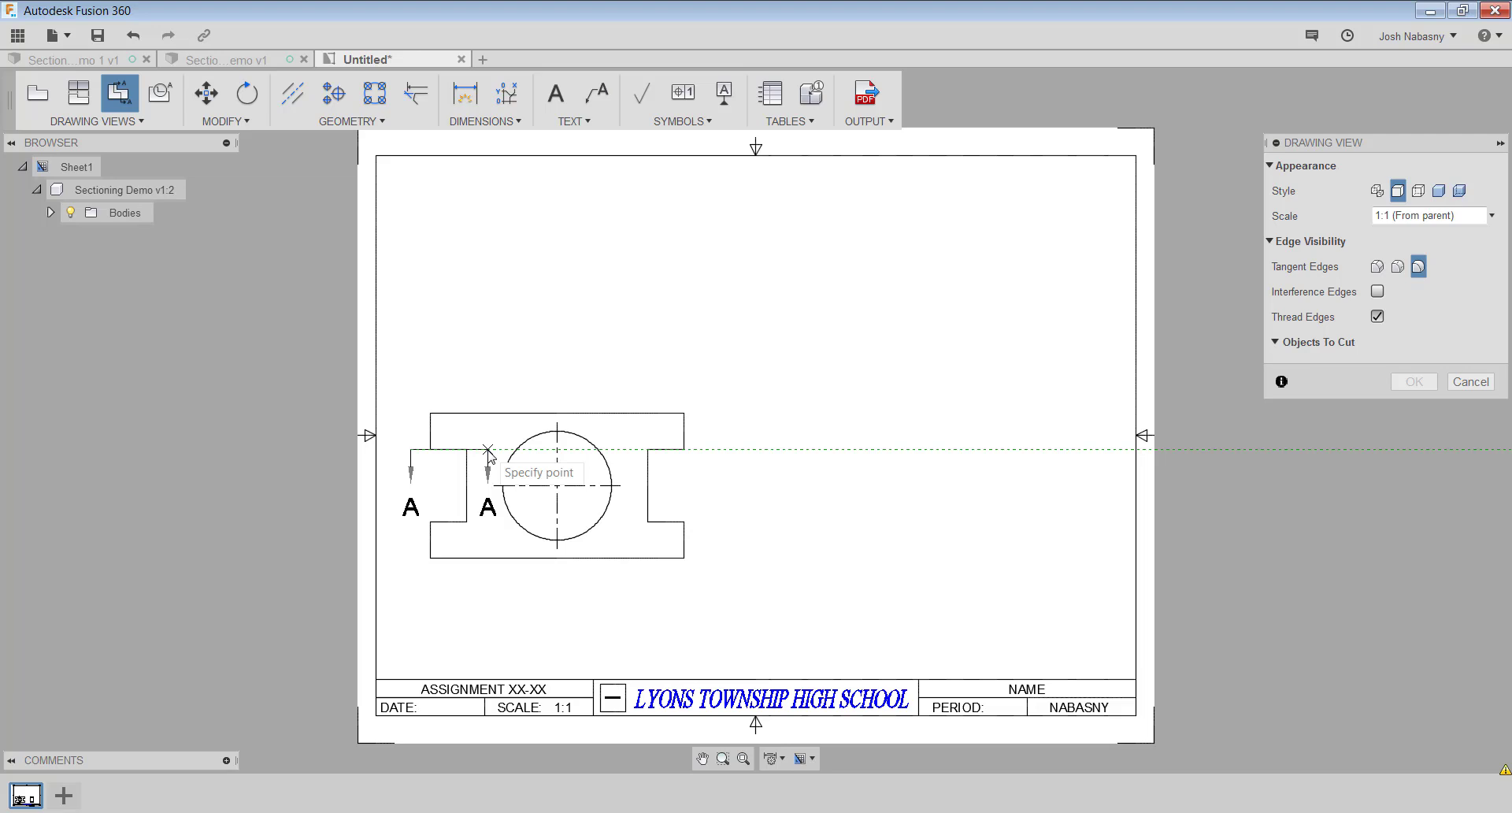
{"action": "left_click", "coordinate": [489, 450]}
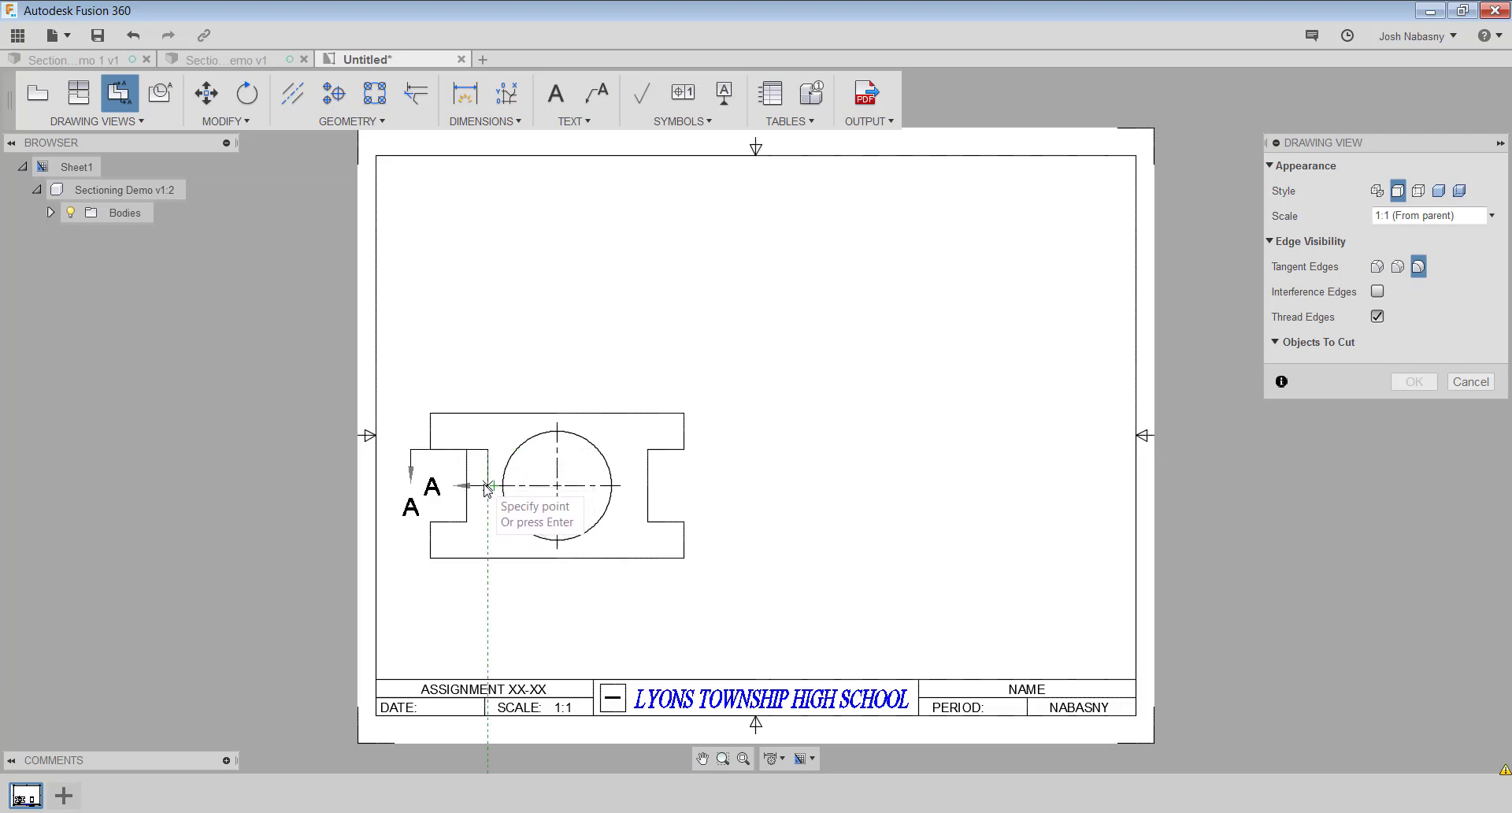
{"action": "left_click", "coordinate": [488, 486]}
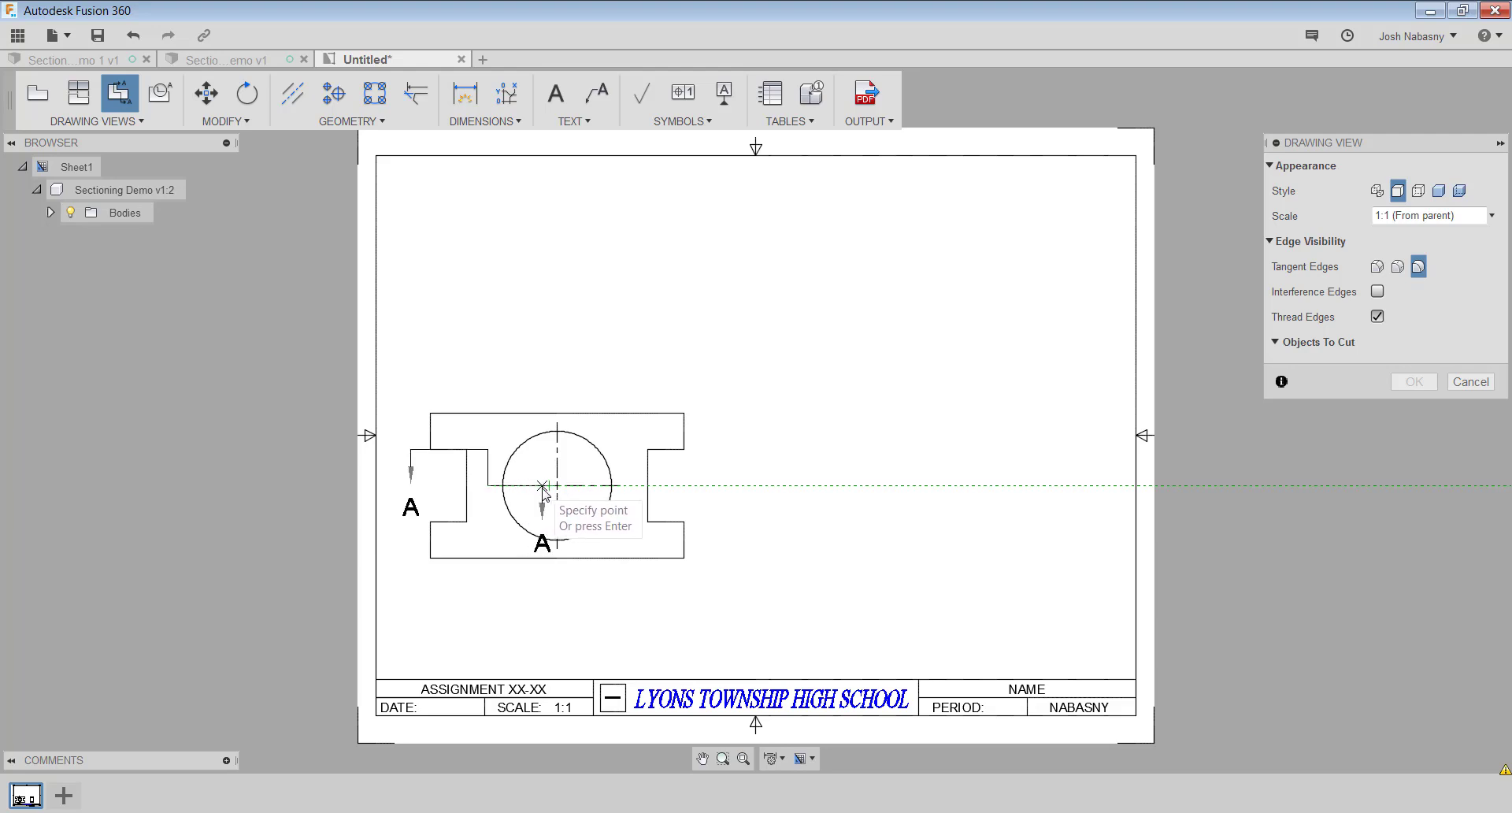
{"action": "left_click", "coordinate": [543, 486]}
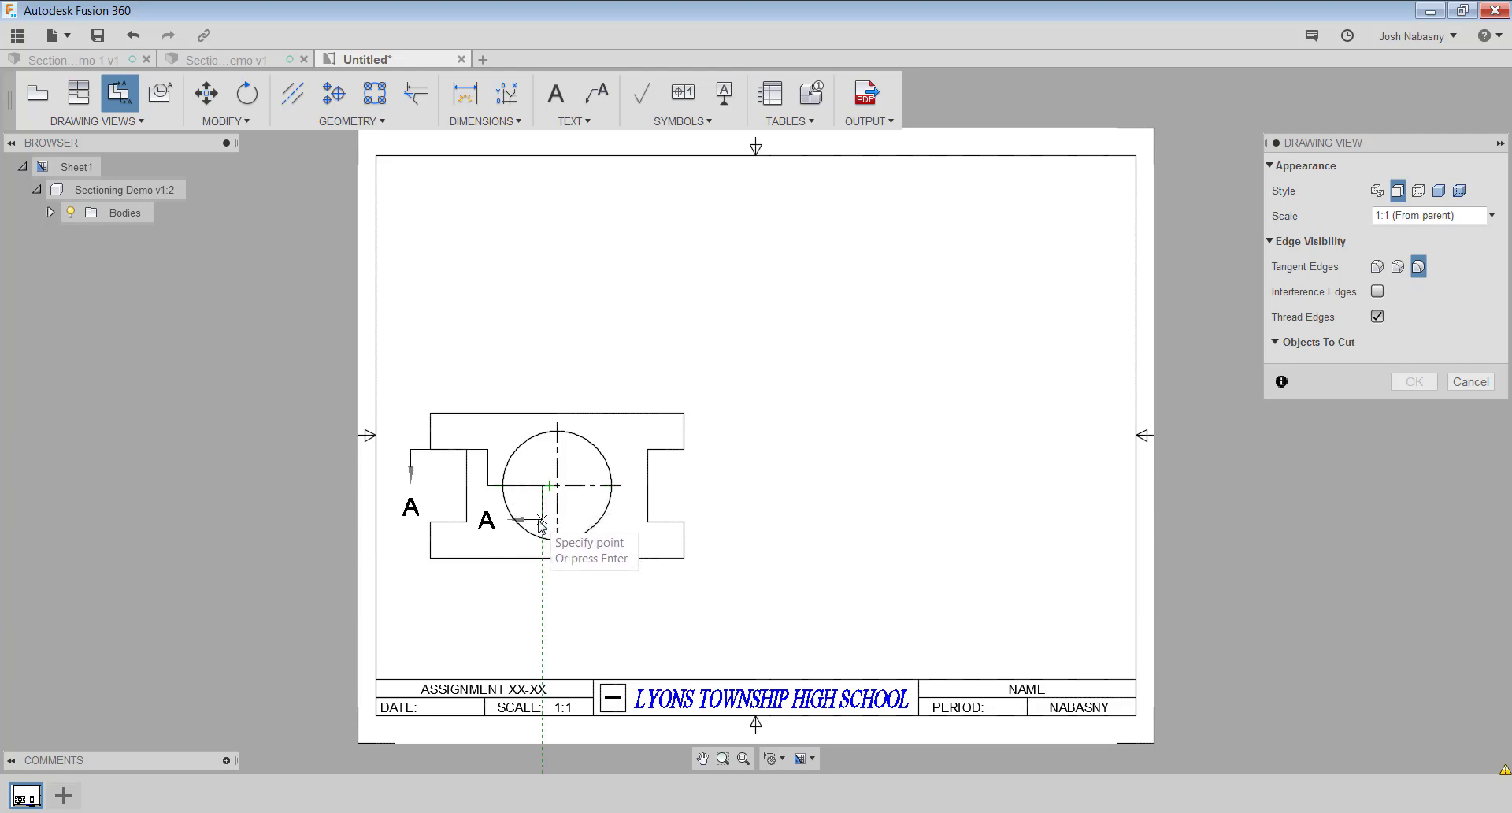
{"action": "left_click", "coordinate": [622, 543]}
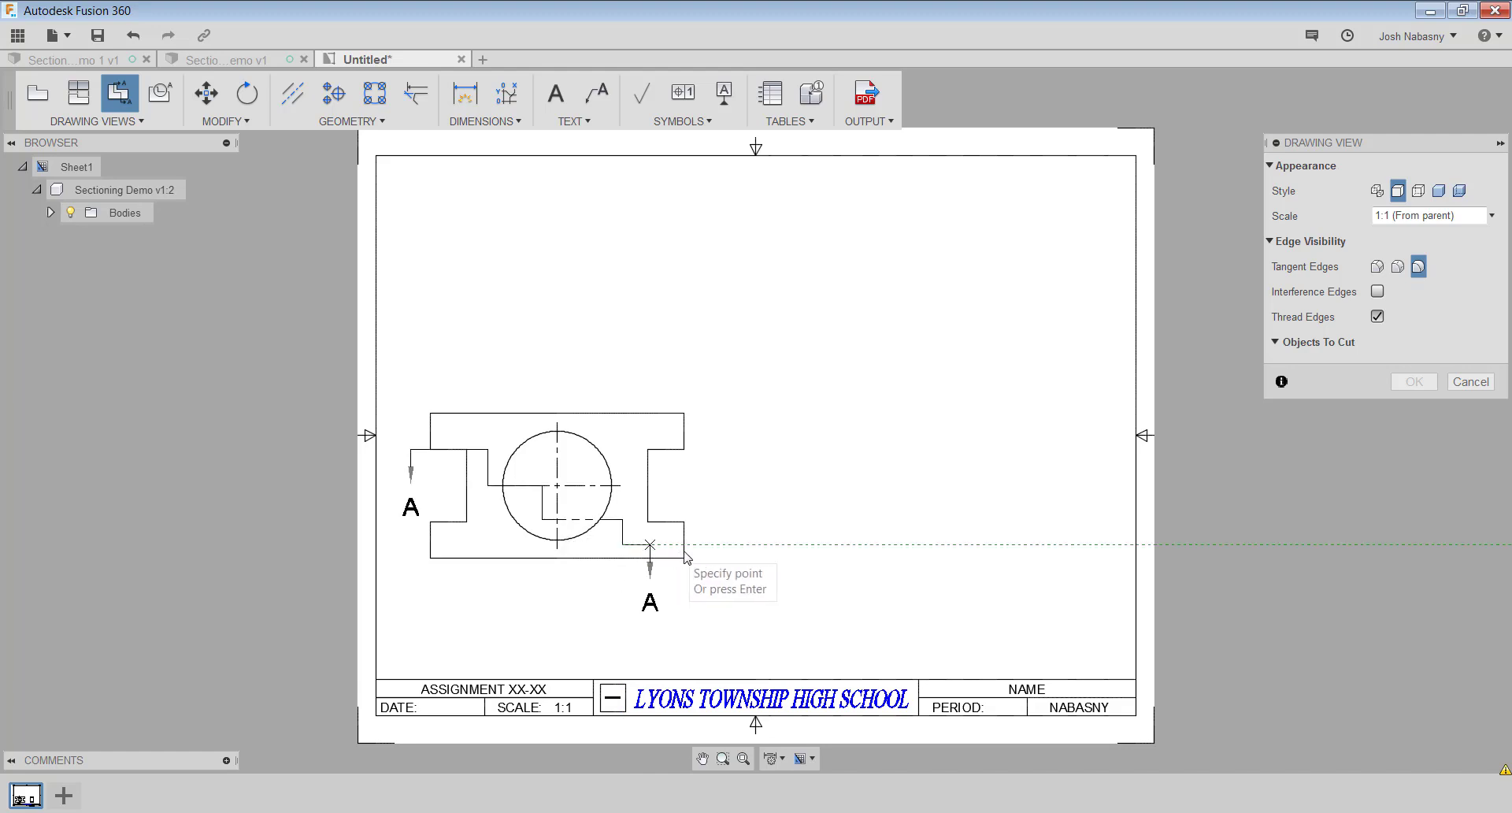
{"action": "left_click", "coordinate": [703, 543]}
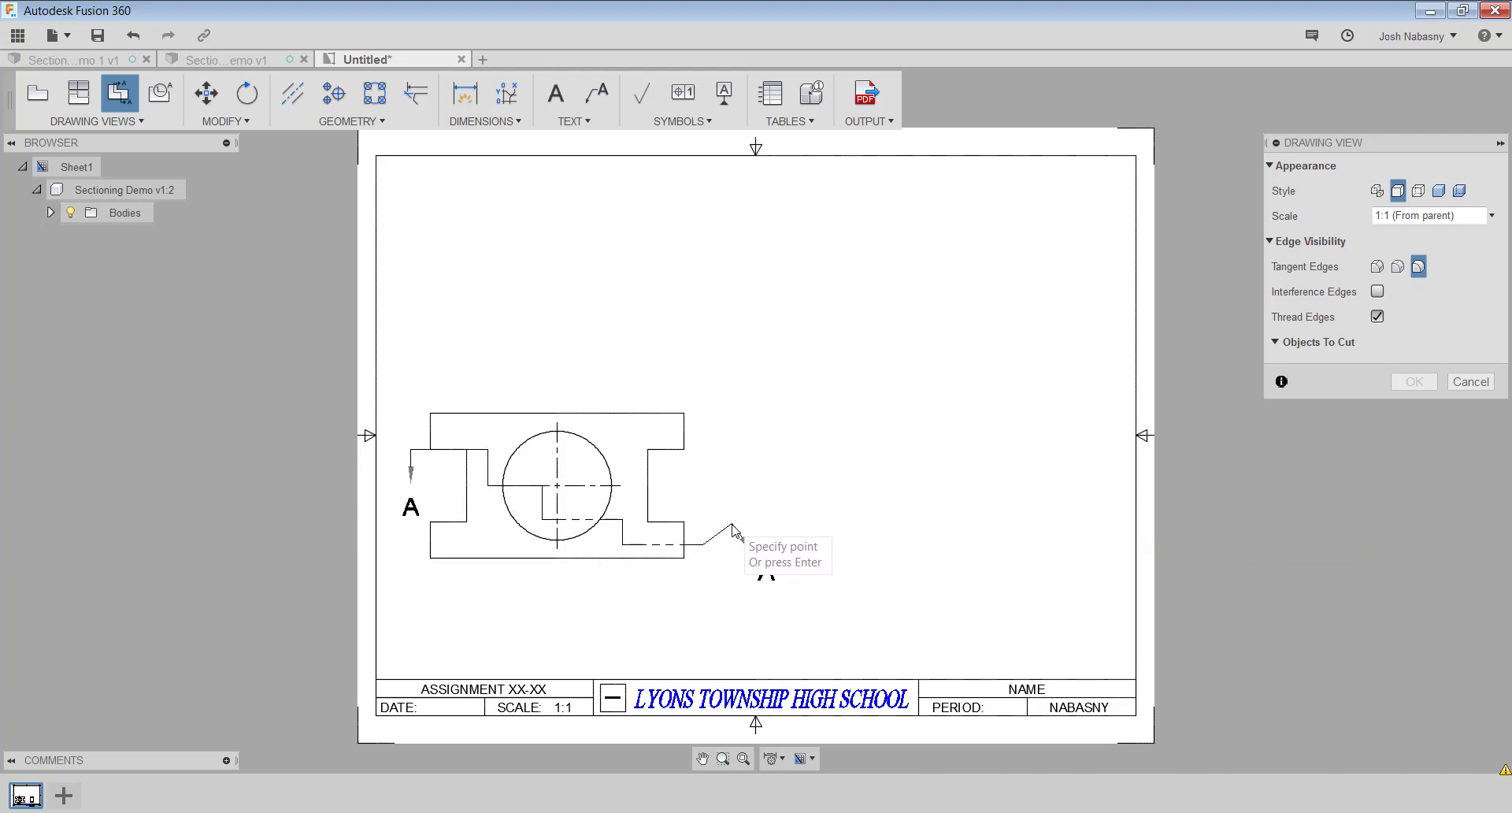
{"action": "key", "text": "Return"}
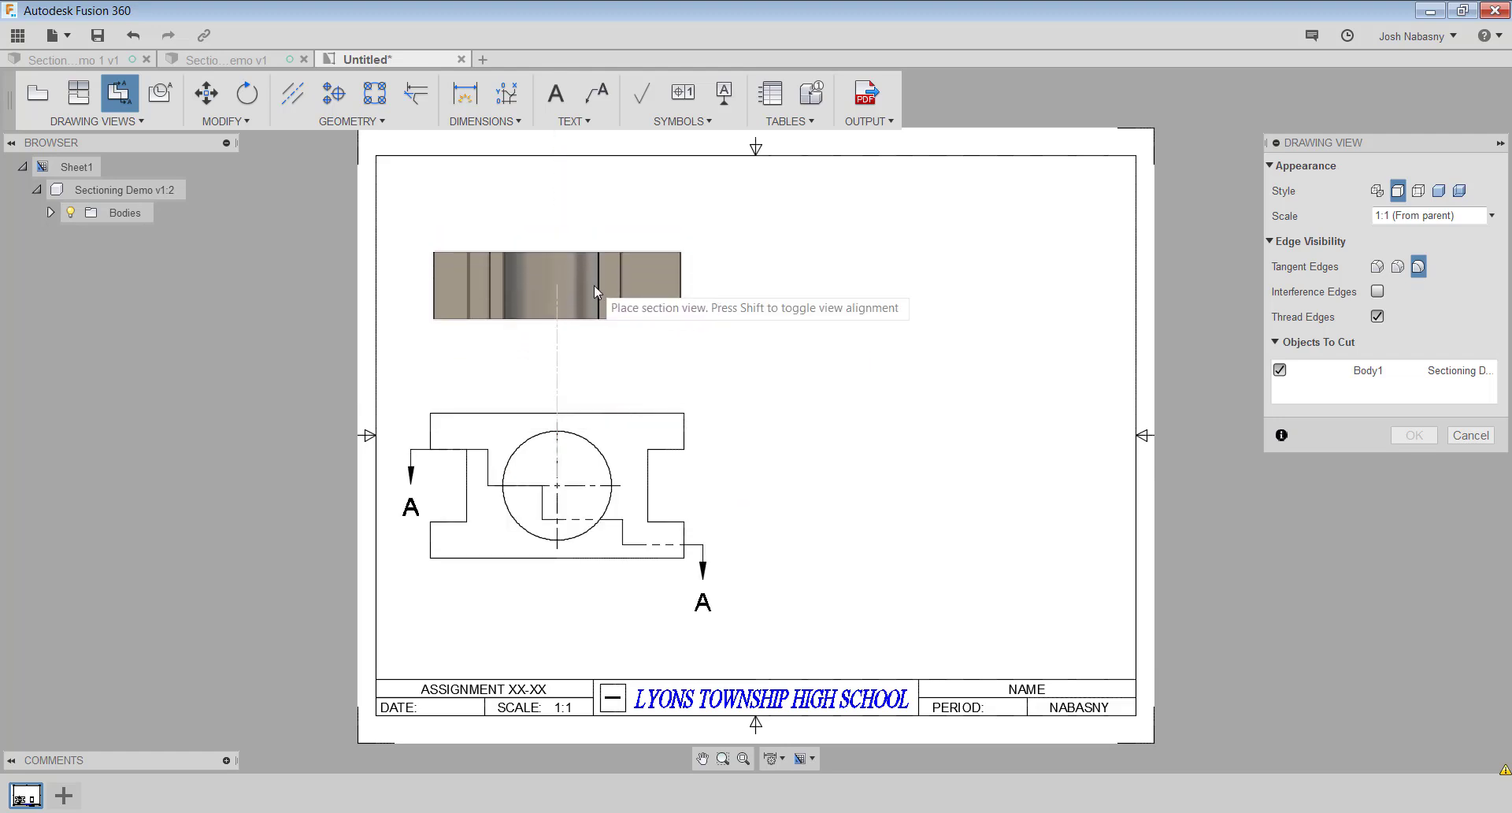
{"action": "left_click", "coordinate": [594, 287]}
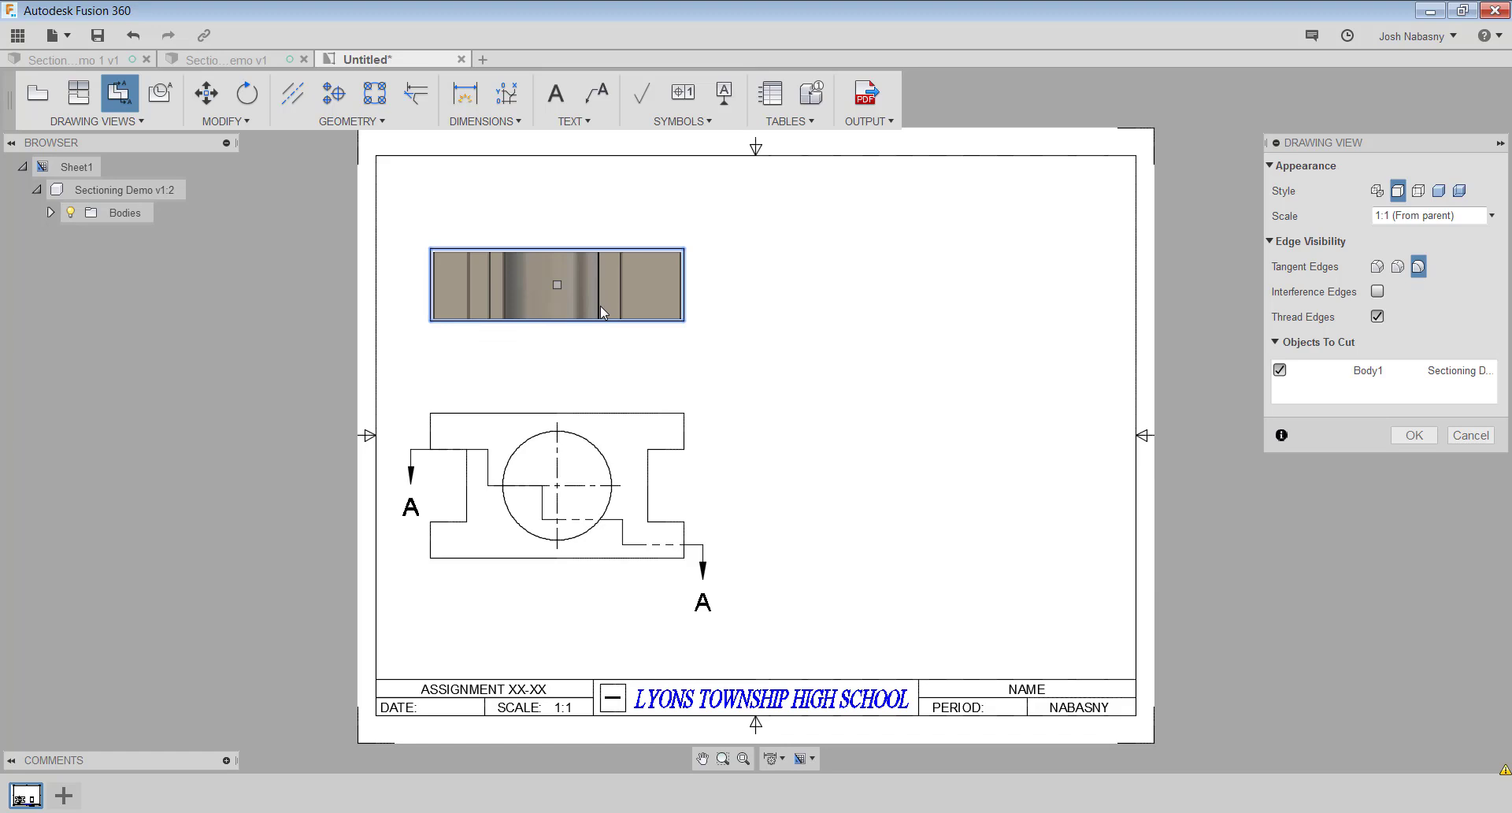
{"action": "key", "text": "Return"}
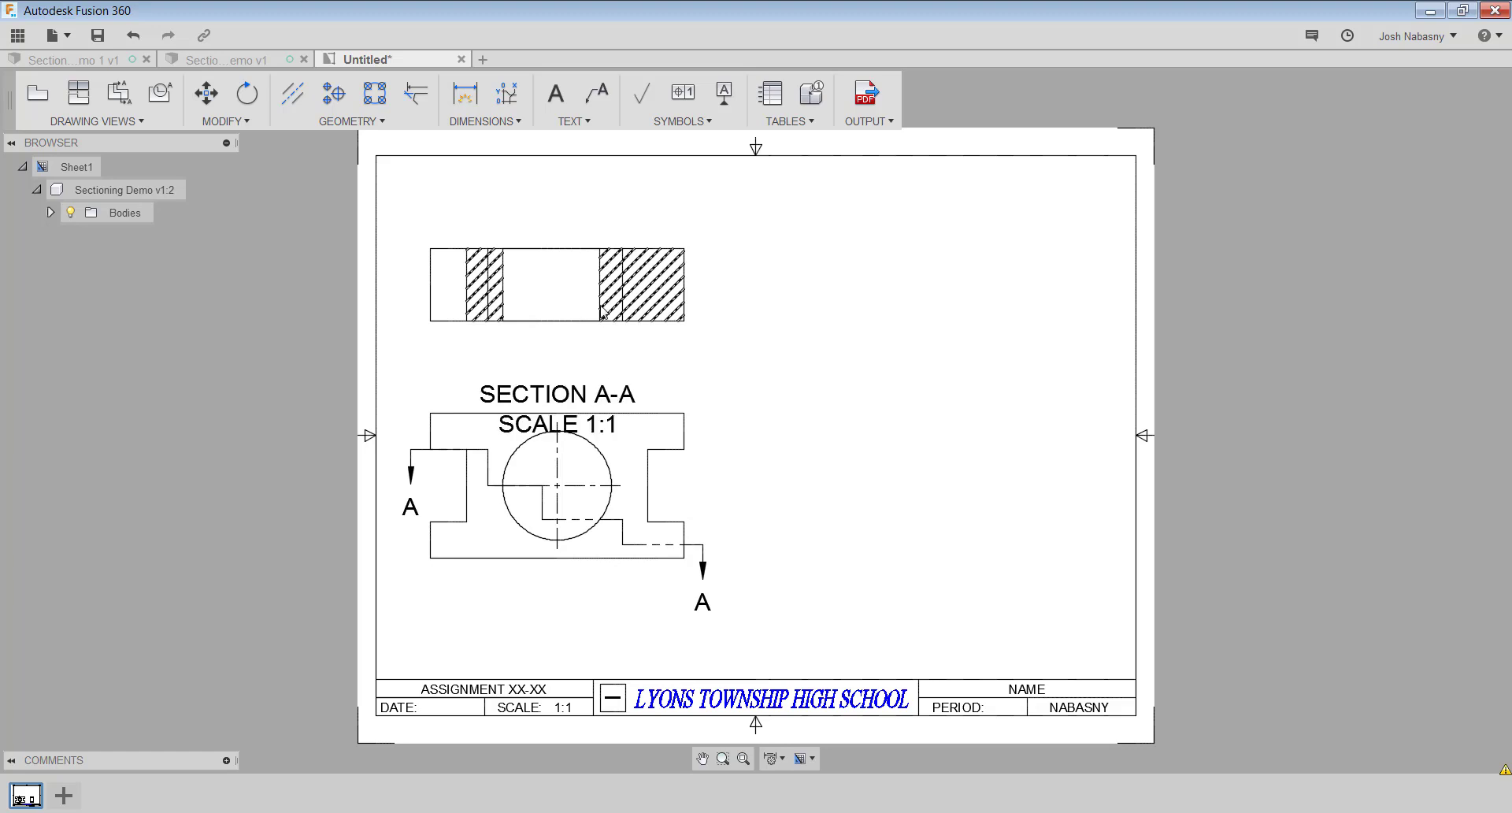
Move the section label up into the gap between the section view and the front view
{"action": "left_click", "coordinate": [596, 400]}
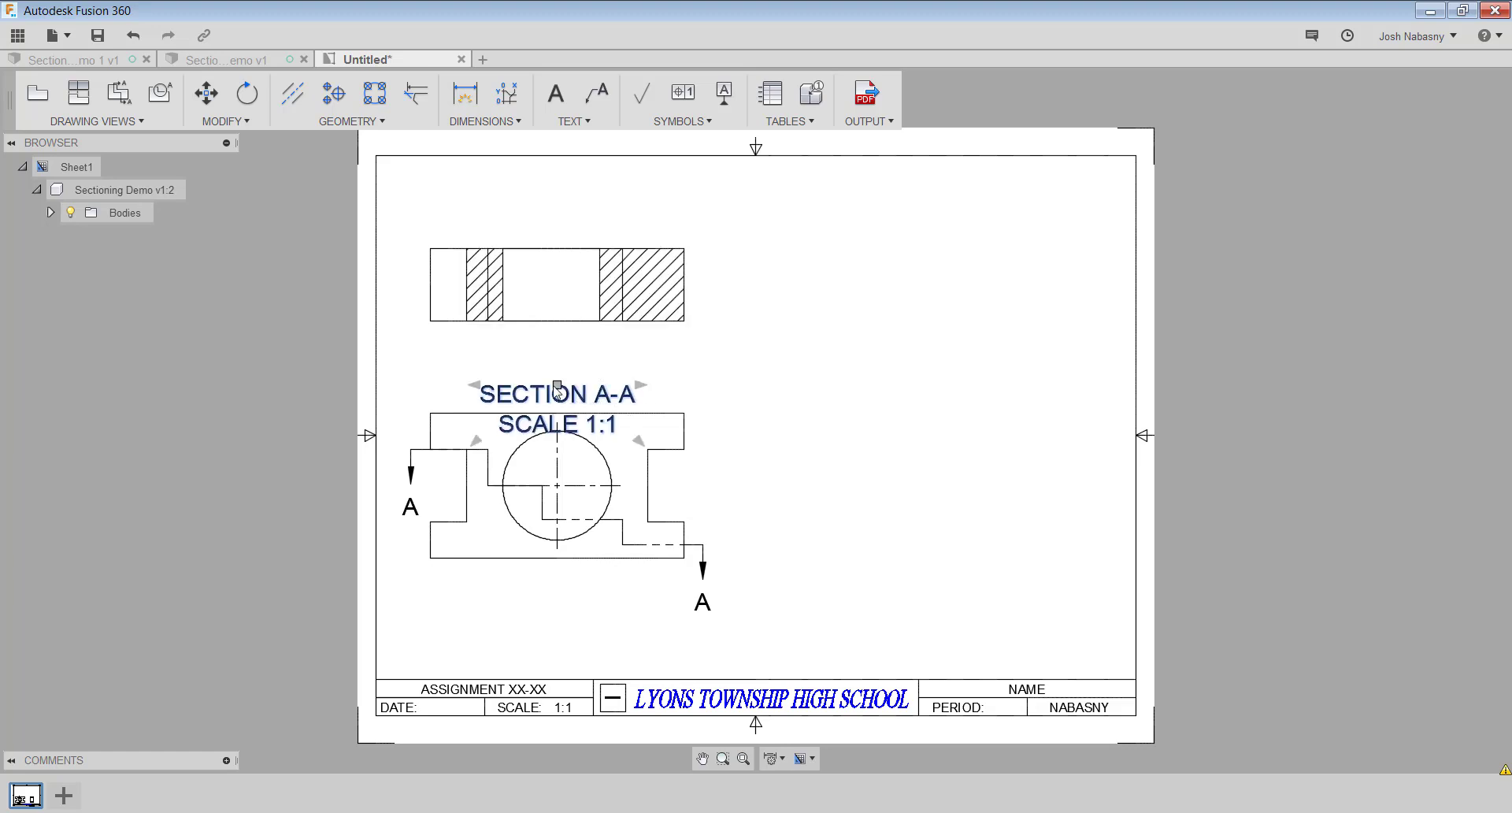
{"action": "left_click_drag", "start_coordinate": [557, 388], "coordinate": [557, 344]}
{"action": "left_click", "coordinate": [793, 374]}
{"action": "left_click", "coordinate": [784, 422]}
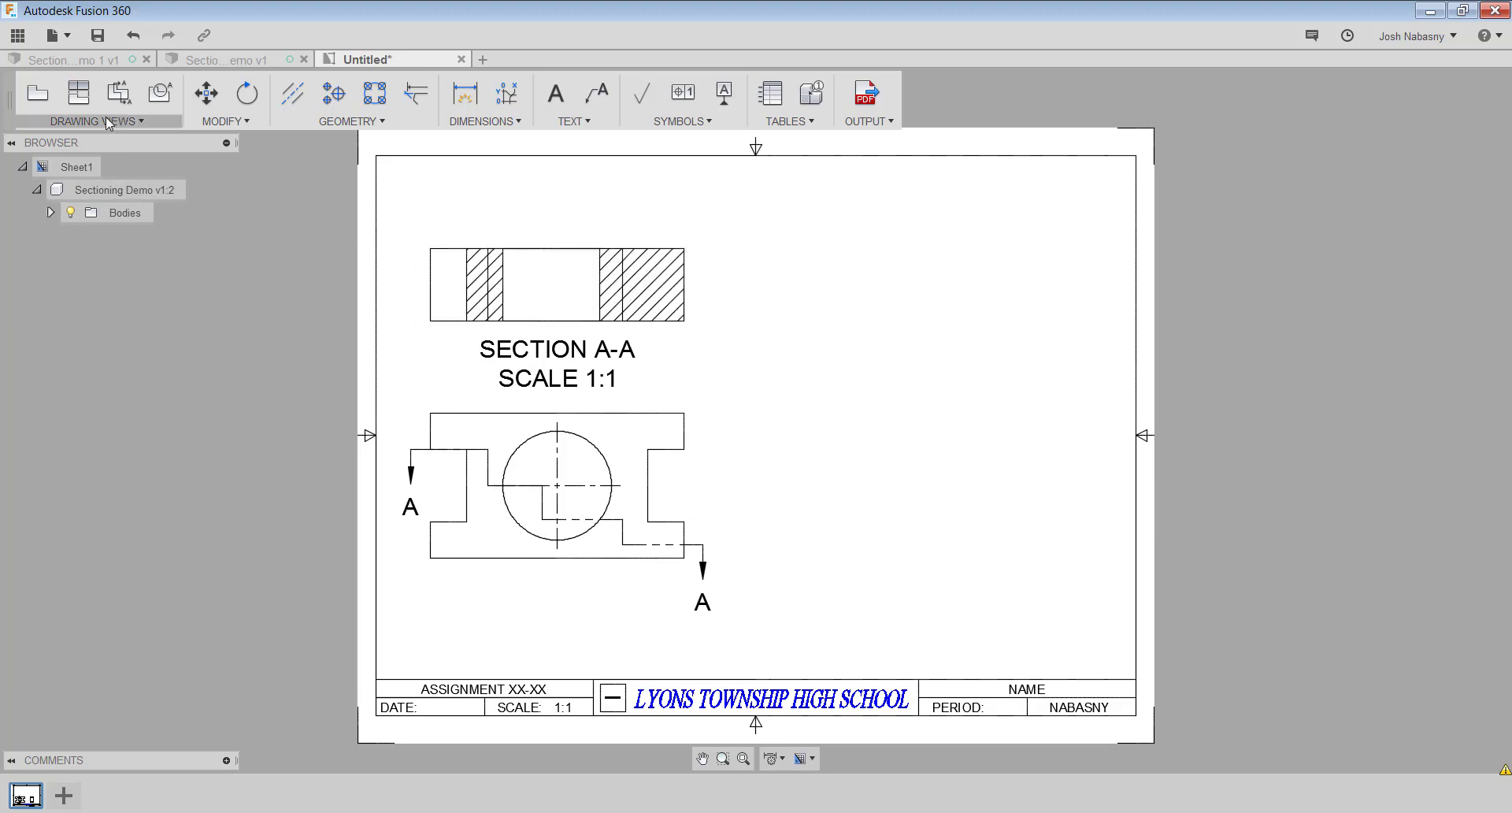
Project a right side view from the front view and place it to its right
{"action": "left_click", "coordinate": [78, 93]}
{"action": "left_click", "coordinate": [678, 429]}
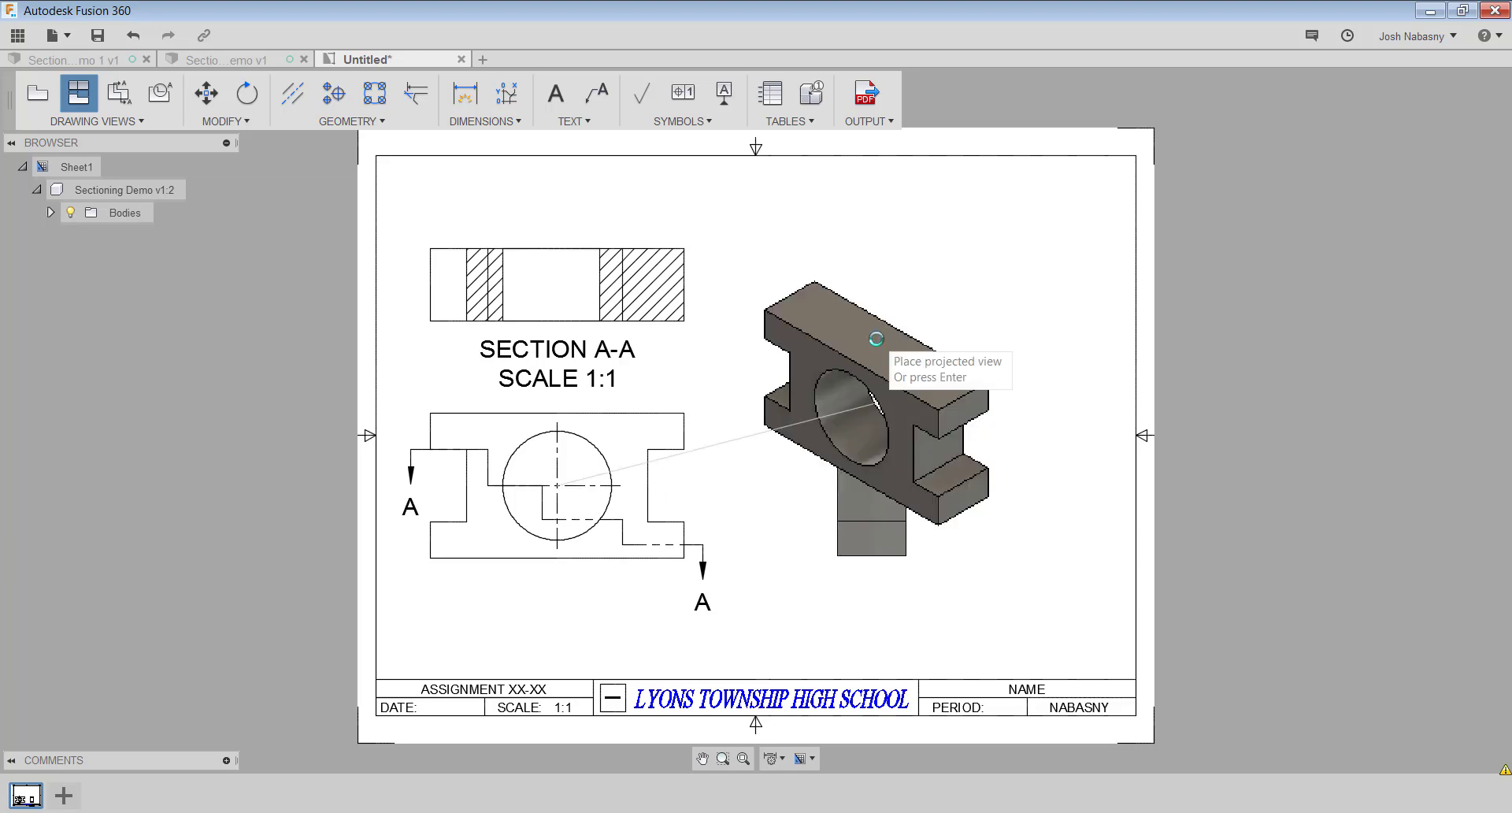
{"action": "key", "text": "Return"}
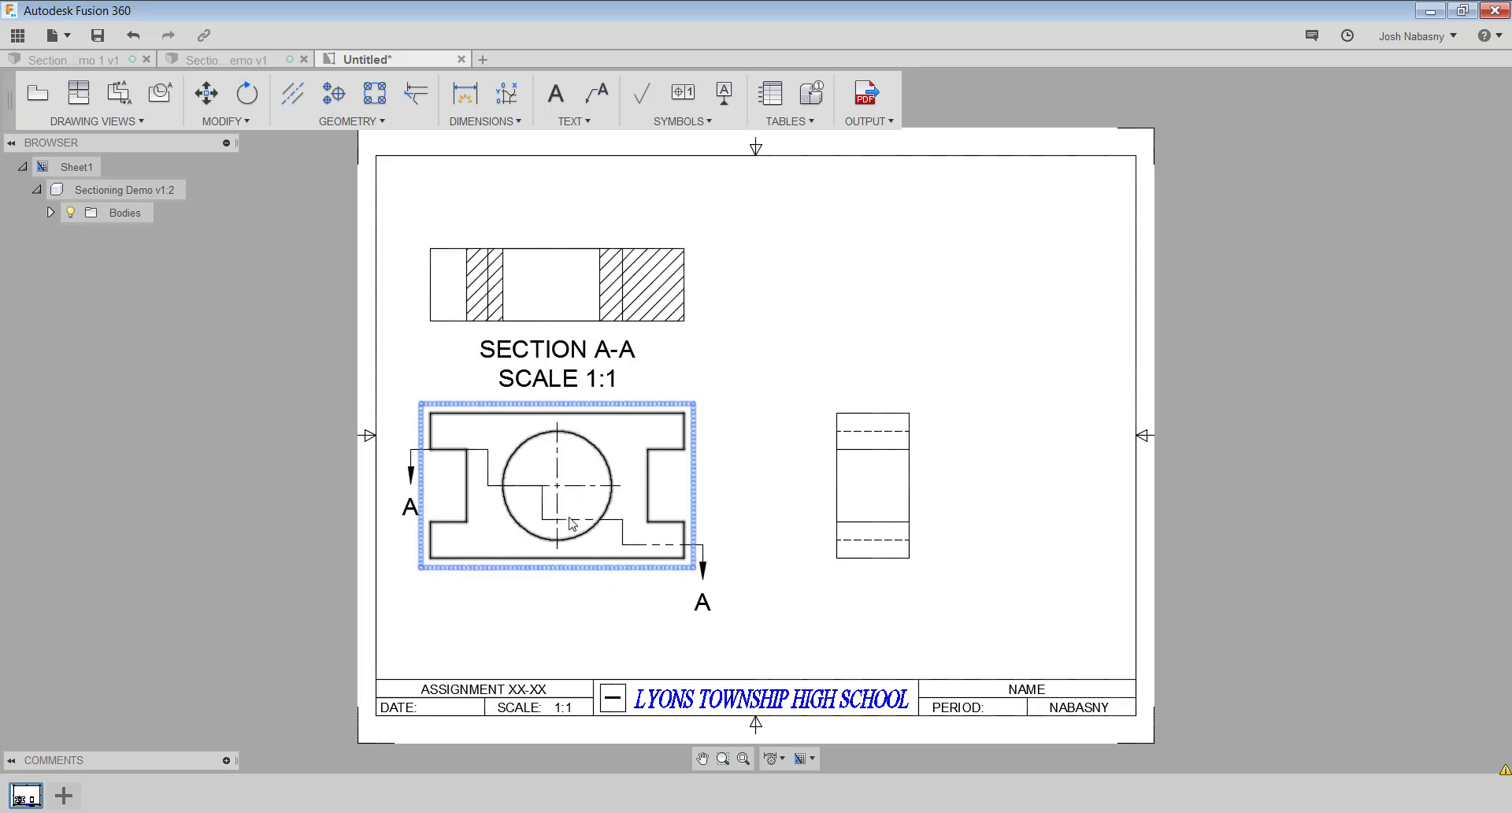
Add a vertical centerline midway between the section view's outer edges and a horizontal centerline midway between the side view's upper and lower edges
{"action": "left_click", "coordinate": [277, 104]}
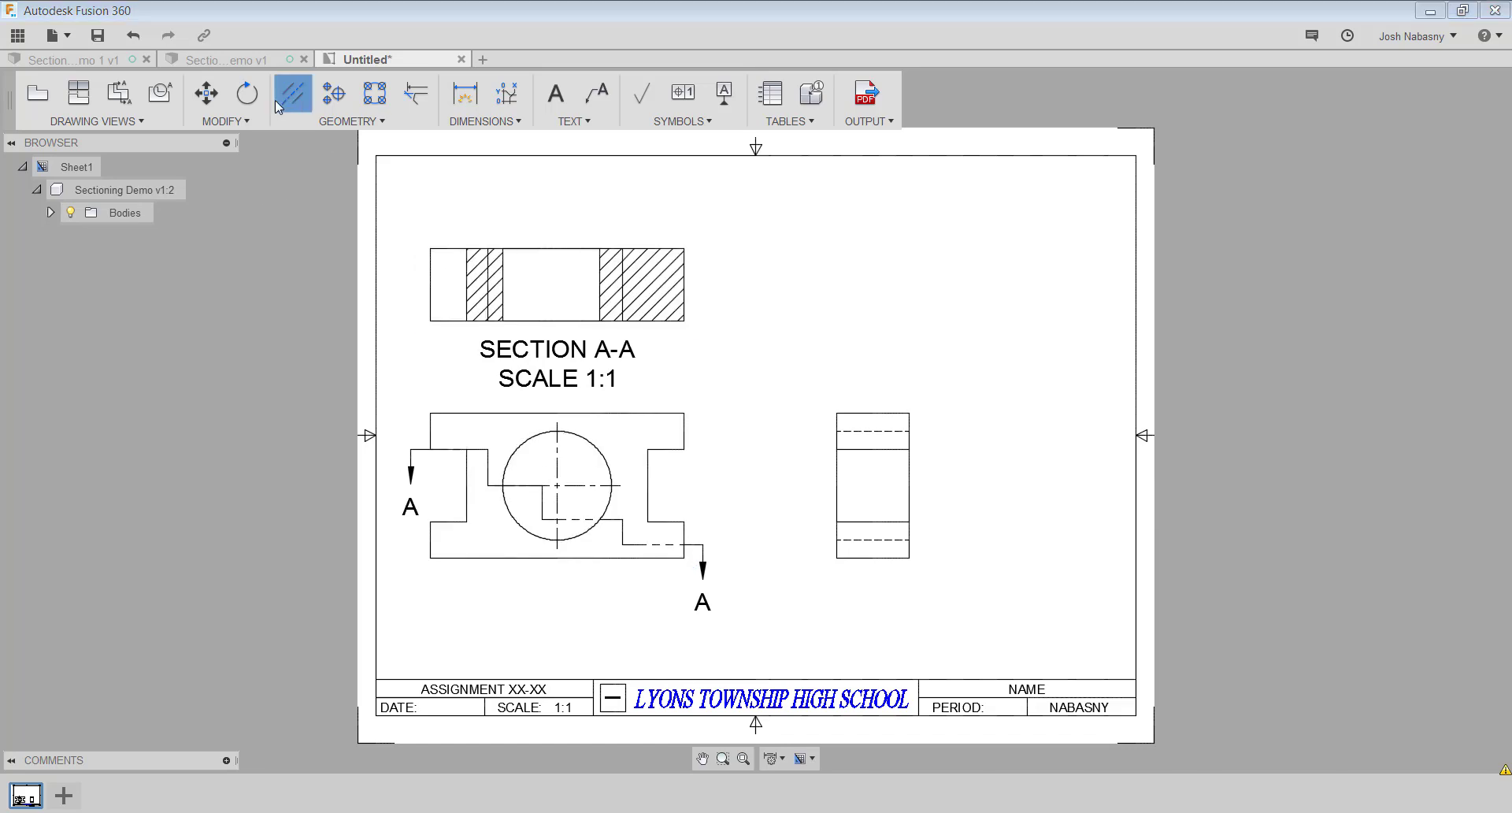
{"action": "left_click", "coordinate": [685, 308]}
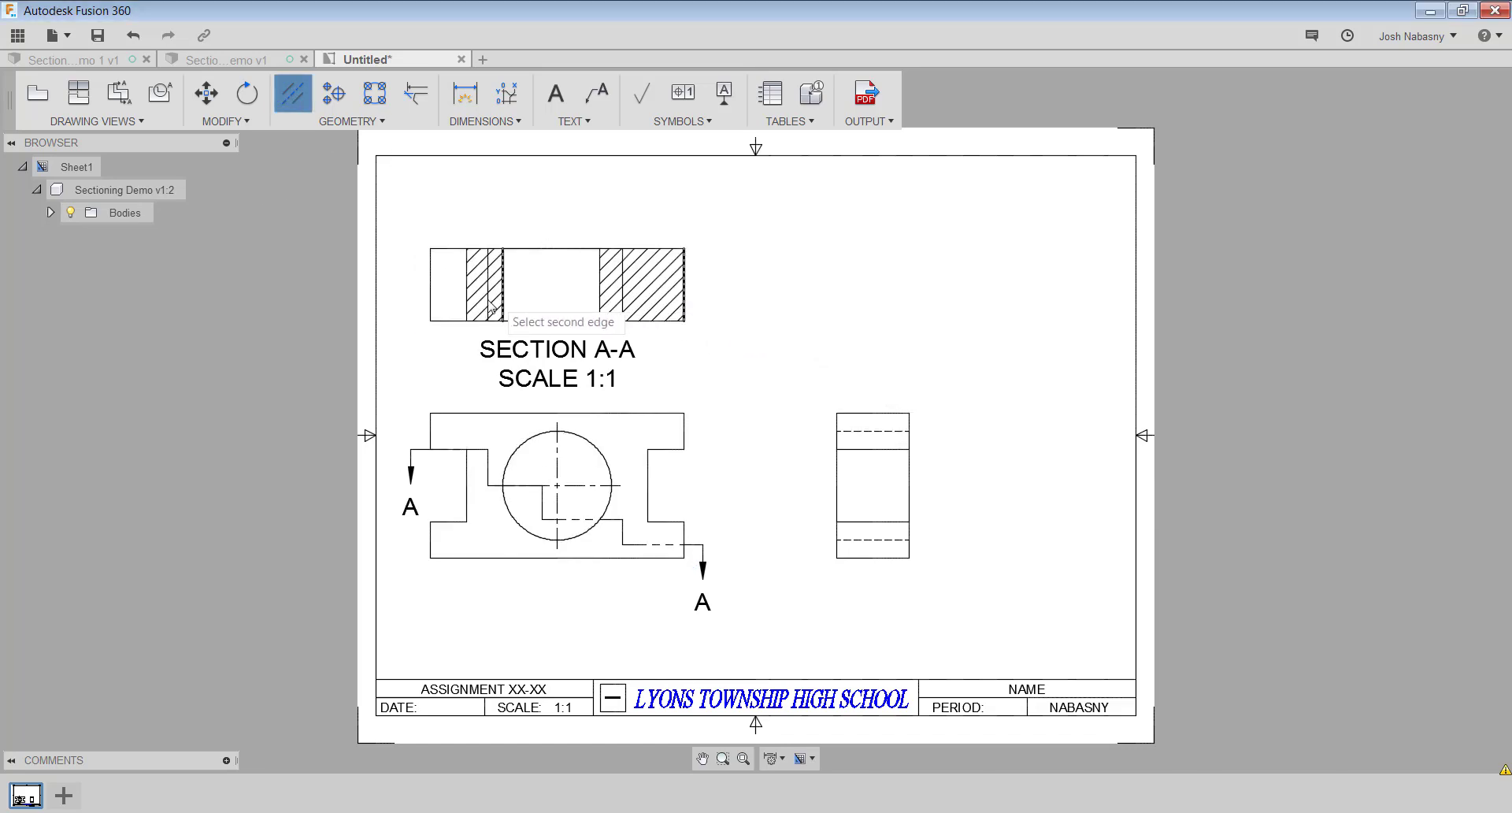
{"action": "left_click", "coordinate": [431, 304]}
{"action": "left_click", "coordinate": [871, 413]}
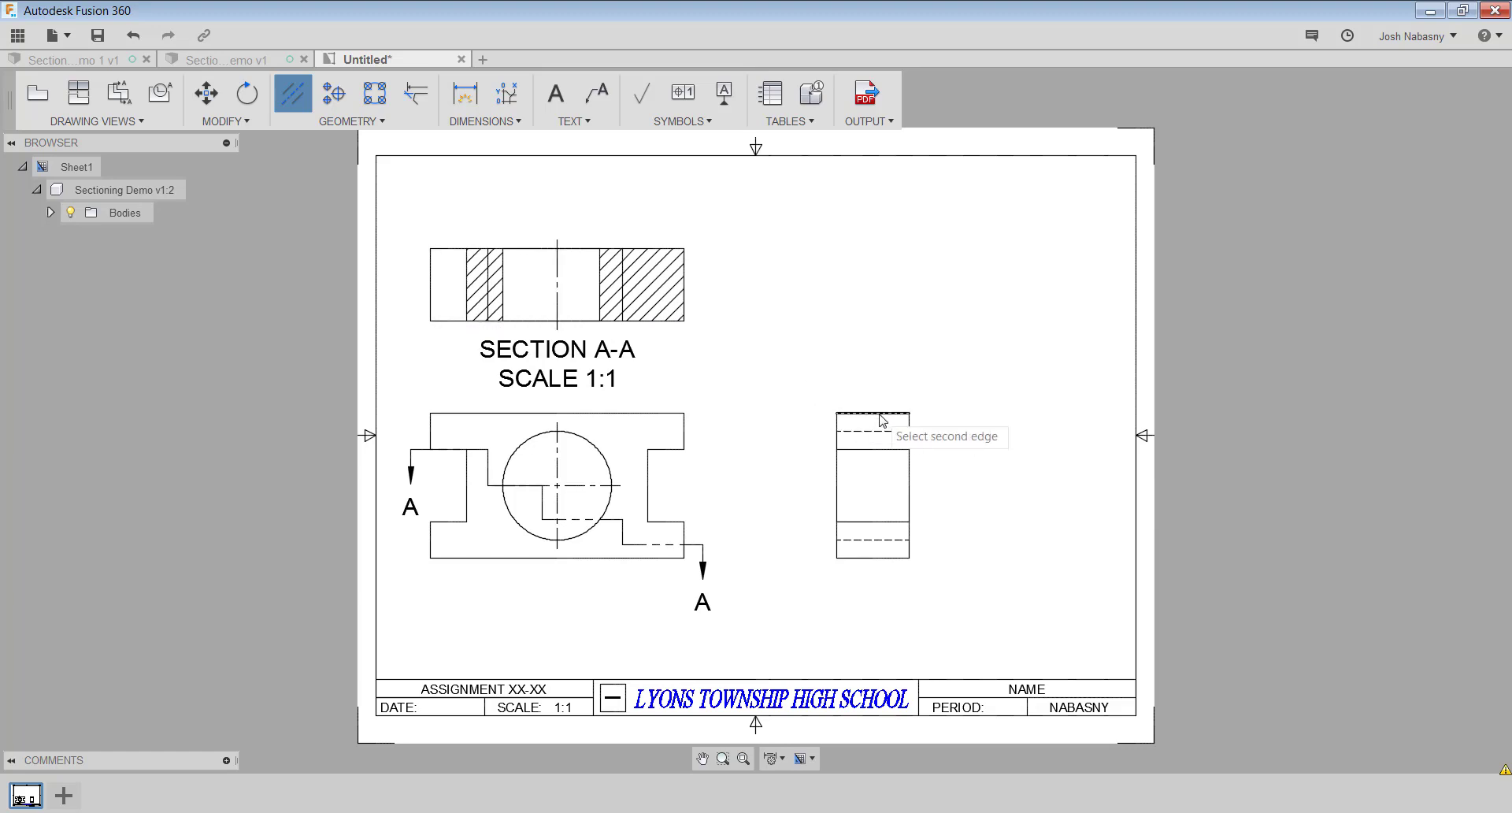
{"action": "left_click", "coordinate": [876, 558]}
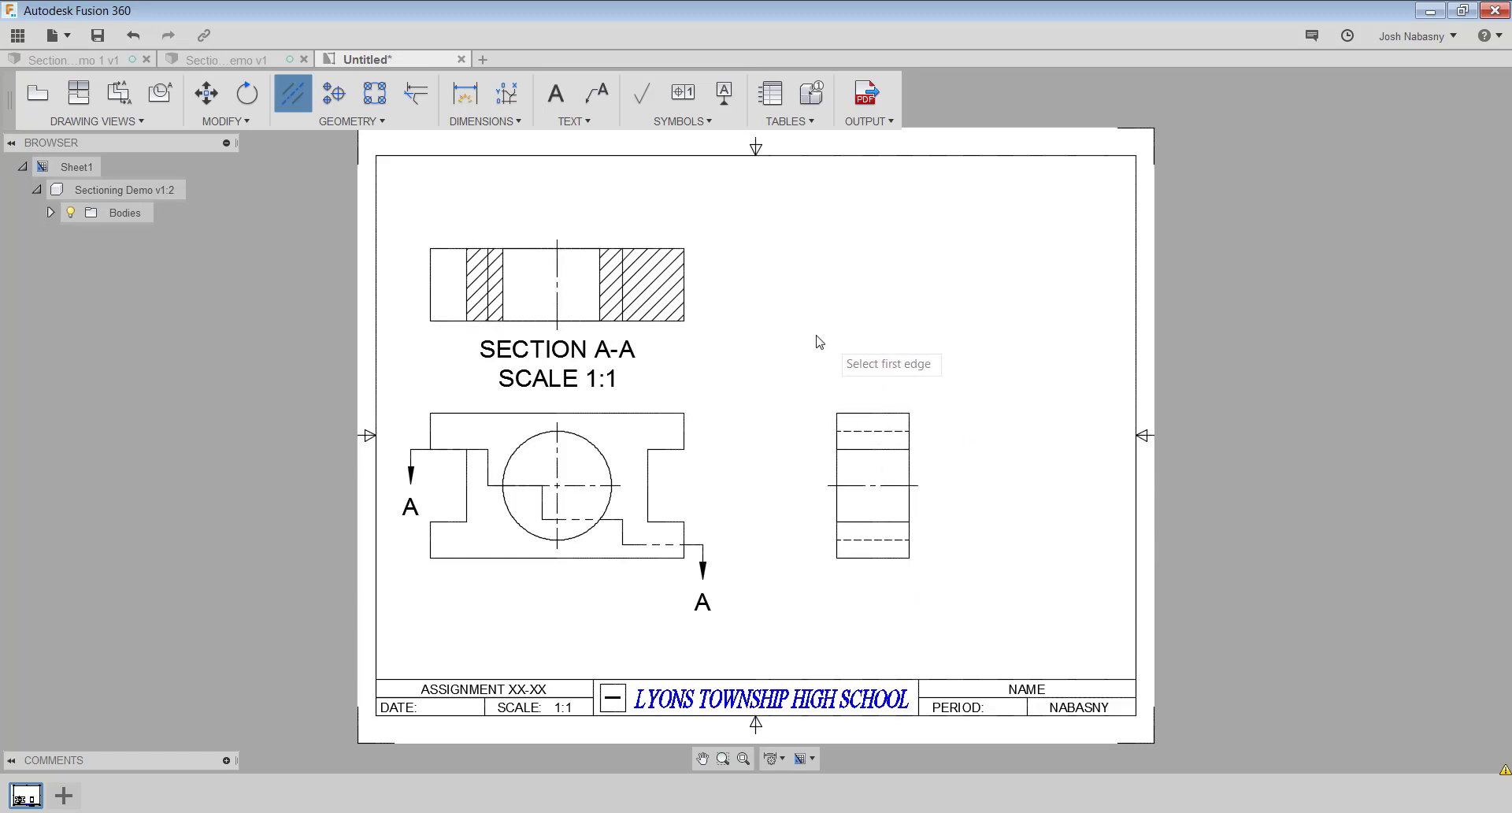